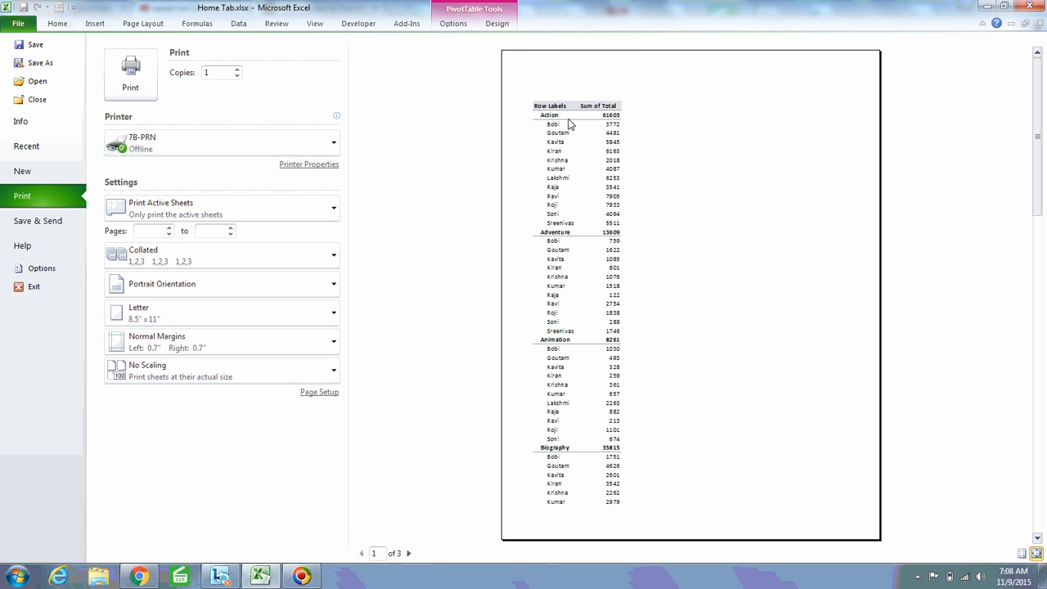
Look through all three pages of the pivot table's print preview, and return to the worksheet.
{"action": "left_click", "coordinate": [408, 554]}
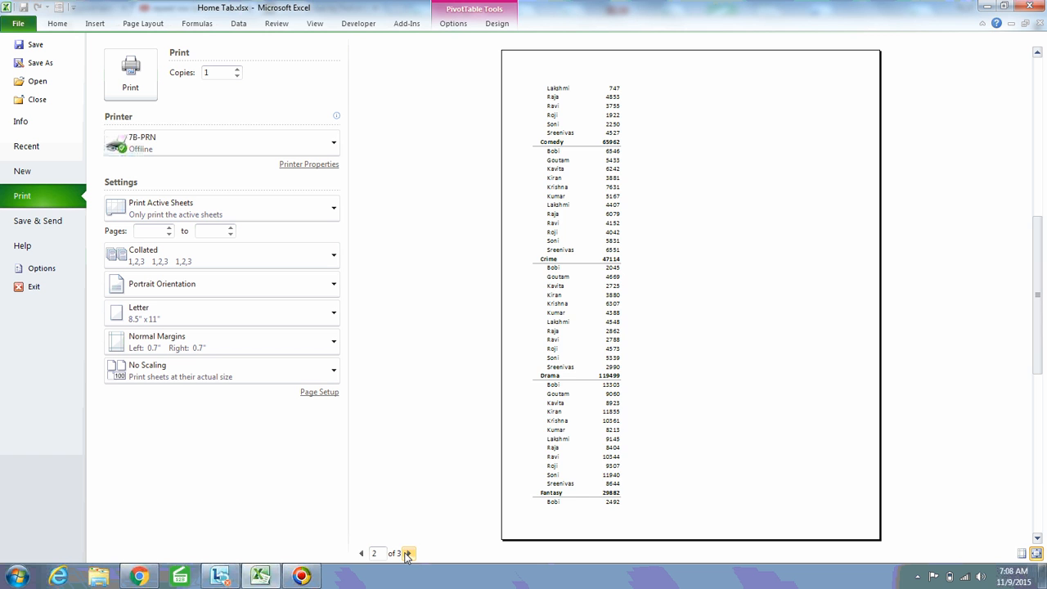
{"action": "left_click", "coordinate": [408, 554]}
{"action": "left_click", "coordinate": [362, 553]}
{"action": "left_click", "coordinate": [363, 554]}
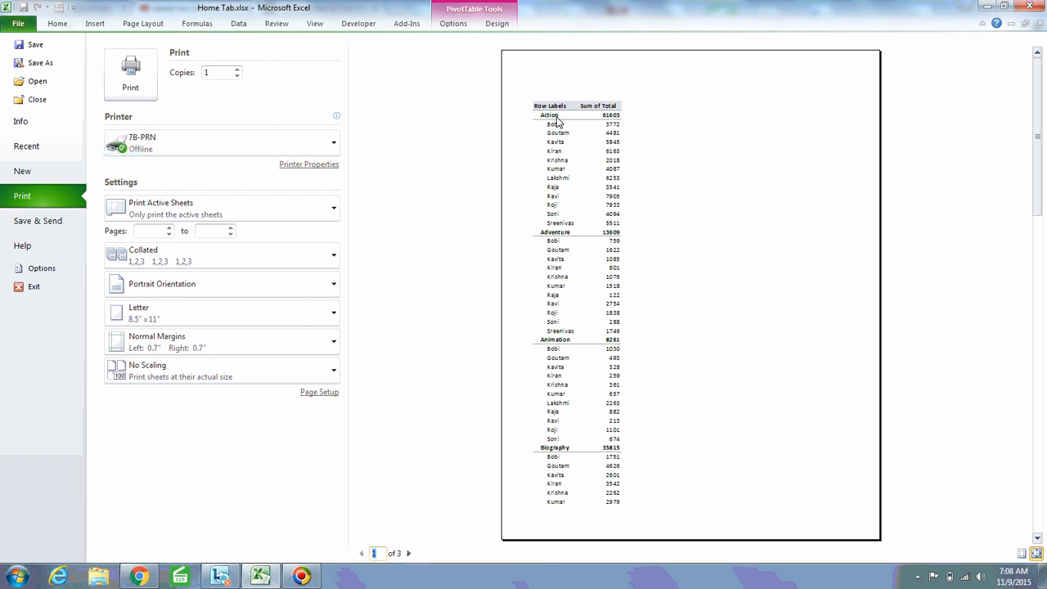
{"action": "key", "text": "Escape"}
Examine the sales person rows under each category down to the Grand Total, and return to the Action row.
{"action": "left_click", "coordinate": [38, 216]}
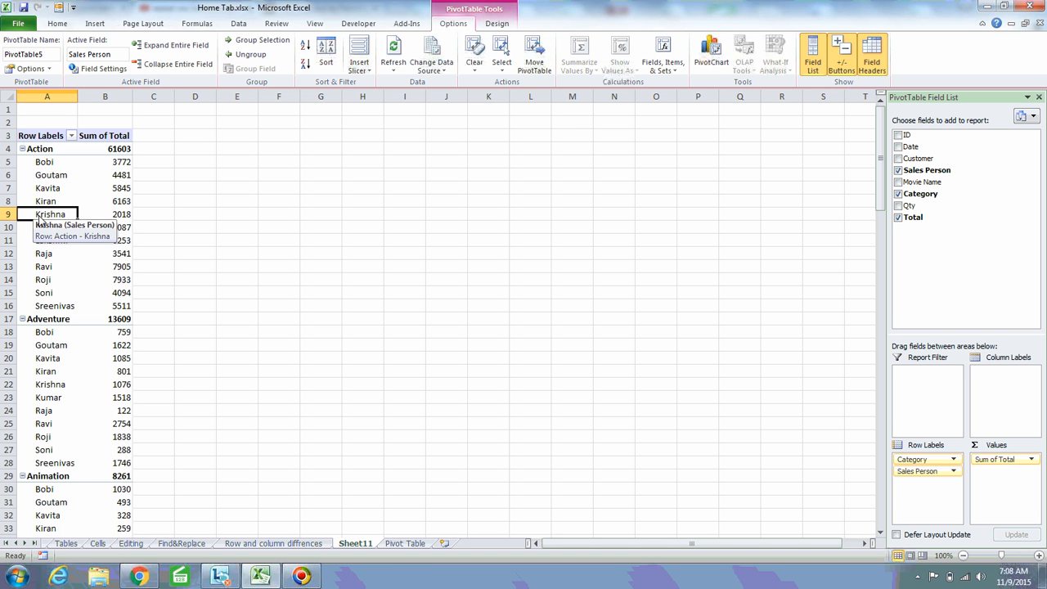
{"action": "key", "text": "Down"}
{"action": "key", "text": "Down"}
{"action": "key", "text": "Down"}
{"action": "key", "text": "Down"}
{"action": "key", "text": "Down"}
{"action": "key", "text": "Down"}
{"action": "key", "text": "Down"}
{"action": "key", "text": "Down"}
{"action": "key", "text": "Down"}
{"action": "key", "text": "Down"}
{"action": "key", "text": "Down"}
{"action": "key", "text": "Down"}
{"action": "key", "text": "Down"}
{"action": "key", "text": "Down"}
{"action": "key", "text": "Down"}
{"action": "key", "text": "Down"}
{"action": "key", "text": "Down"}
{"action": "key", "text": "Down"}
{"action": "key", "text": "Down"}
{"action": "key", "text": "Down"}
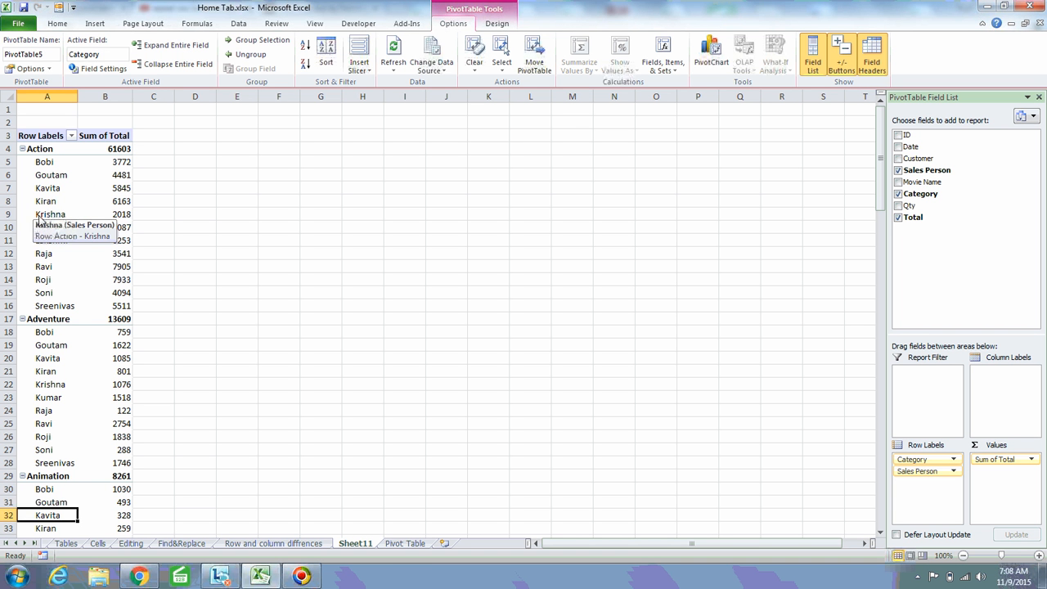
{"action": "key", "text": "Down"}
{"action": "key", "text": "Down"}
{"action": "key", "text": "Down"}
{"action": "key", "text": "Down"}
{"action": "key", "text": "Down"}
{"action": "key", "text": "Down"}
{"action": "key", "text": "Down"}
{"action": "key", "text": "Down"}
{"action": "key", "text": "Down"}
{"action": "key", "text": "Down"}
{"action": "key", "text": "Down"}
{"action": "key", "text": "Down"}
{"action": "key", "text": "Down"}
{"action": "key", "text": "Down"}
{"action": "key", "text": "Down"}
{"action": "key", "text": "Down"}
{"action": "key", "text": "Down"}
{"action": "key", "text": "Down"}
{"action": "key", "text": "Down"}
{"action": "key", "text": "Down"}
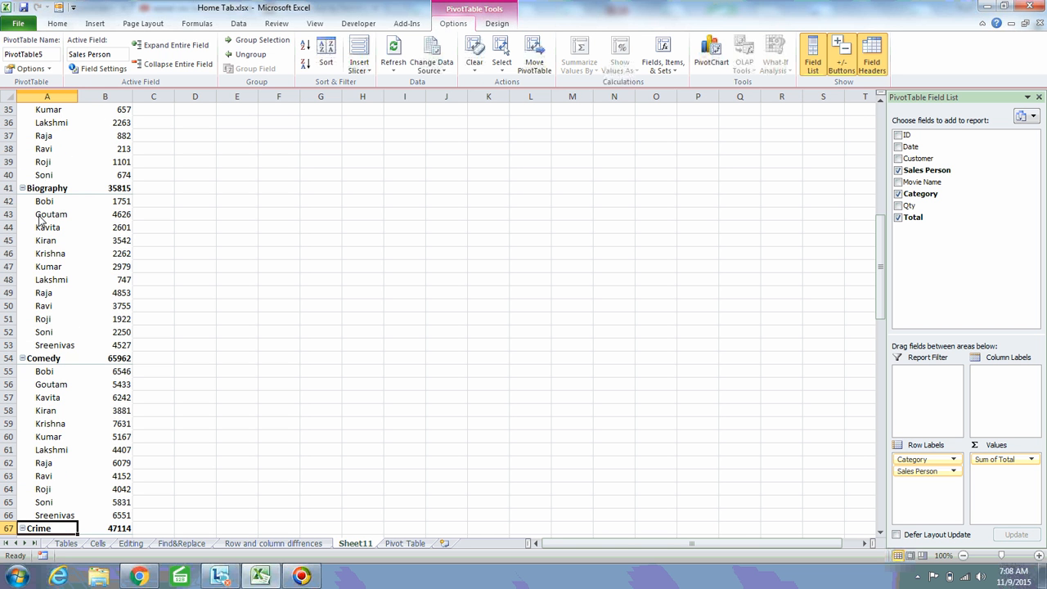
{"action": "key", "text": "Down"}
{"action": "key", "text": "Down"}
{"action": "key", "text": "Down"}
{"action": "key", "text": "Down"}
{"action": "key", "text": "Down"}
{"action": "key", "text": "Down"}
{"action": "key", "text": "Down"}
{"action": "key", "text": "Down"}
{"action": "key", "text": "Down"}
{"action": "key", "text": "Down"}
{"action": "key", "text": "Down"}
{"action": "key", "text": "Down"}
{"action": "key", "text": "Down"}
{"action": "key", "text": "Down"}
{"action": "key", "text": "Down"}
{"action": "key", "text": "Down"}
{"action": "key", "text": "Down"}
{"action": "key", "text": "Down"}
{"action": "key", "text": "Down"}
{"action": "key", "text": "Down"}
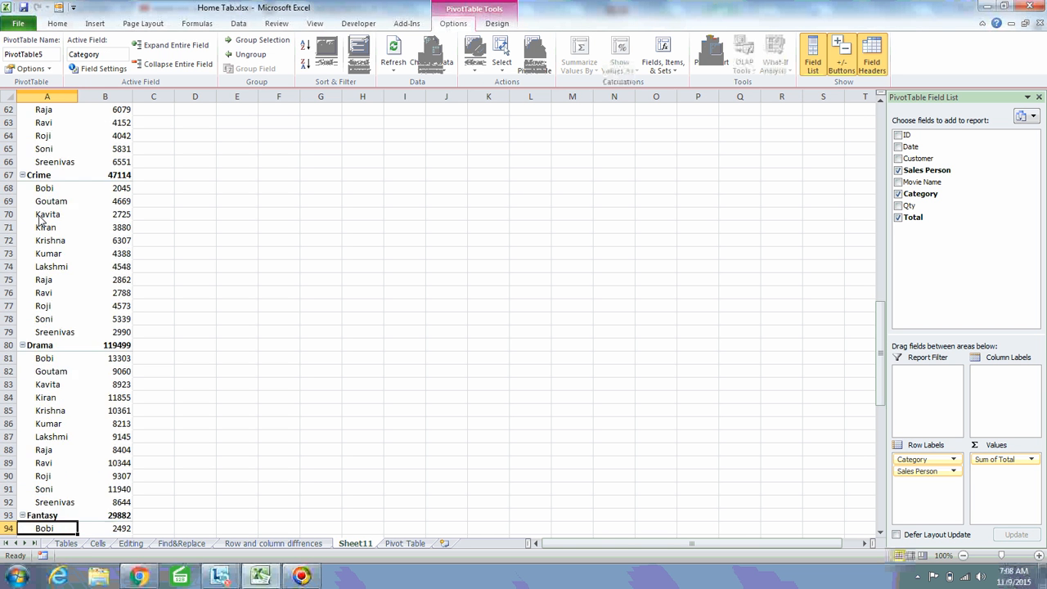
{"action": "key", "text": "Down"}
{"action": "key", "text": "Down"}
{"action": "key", "text": "Down"}
{"action": "key", "text": "Down"}
{"action": "key", "text": "Down"}
{"action": "key", "text": "Down"}
{"action": "key", "text": "Down"}
{"action": "key", "text": "Down"}
{"action": "key", "text": "Down"}
{"action": "key", "text": "Down"}
{"action": "key", "text": "Down"}
{"action": "key", "text": "Down"}
{"action": "key", "text": "Down"}
{"action": "key", "text": "Down"}
{"action": "key", "text": "Down"}
{"action": "key", "text": "Down"}
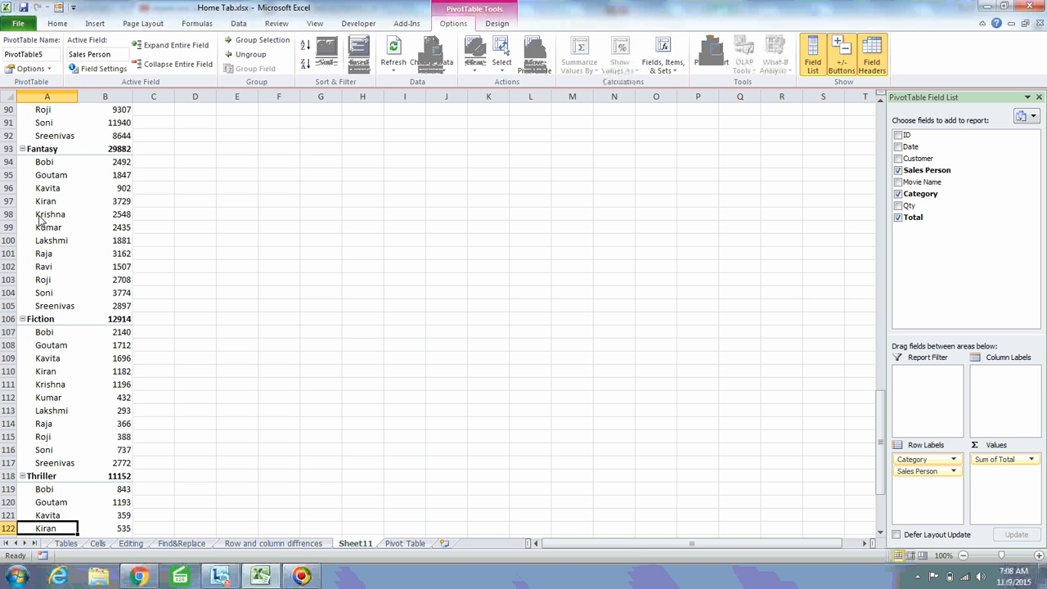
{"action": "key", "text": "Down"}
{"action": "key", "text": "Down"}
{"action": "key", "text": "Down"}
{"action": "key", "text": "Down"}
{"action": "key", "text": "Down"}
{"action": "key", "text": "Down"}
{"action": "key", "text": "Down"}
{"action": "key", "text": "Down"}
{"action": "key", "text": "Down"}
{"action": "key", "text": "Down"}
{"action": "key", "text": "Down"}
{"action": "key", "text": "Down"}
{"action": "key", "text": "Down"}
{"action": "key", "text": "Up"}
{"action": "key", "text": "Up"}
{"action": "key", "text": "Up"}
{"action": "key", "text": "Up"}
{"action": "key", "text": "Up"}
{"action": "key", "text": "Up"}
{"action": "key", "text": "Up"}
{"action": "key", "text": "Up"}
{"action": "key", "text": "Up"}
{"action": "key", "text": "Up"}
{"action": "key", "text": "Up"}
{"action": "key", "text": "Up"}
{"action": "key", "text": "Up"}
{"action": "key", "text": "Up"}
{"action": "key", "text": "Up"}
{"action": "key", "text": "Up"}
{"action": "key", "text": "Up"}
{"action": "key", "text": "Up"}
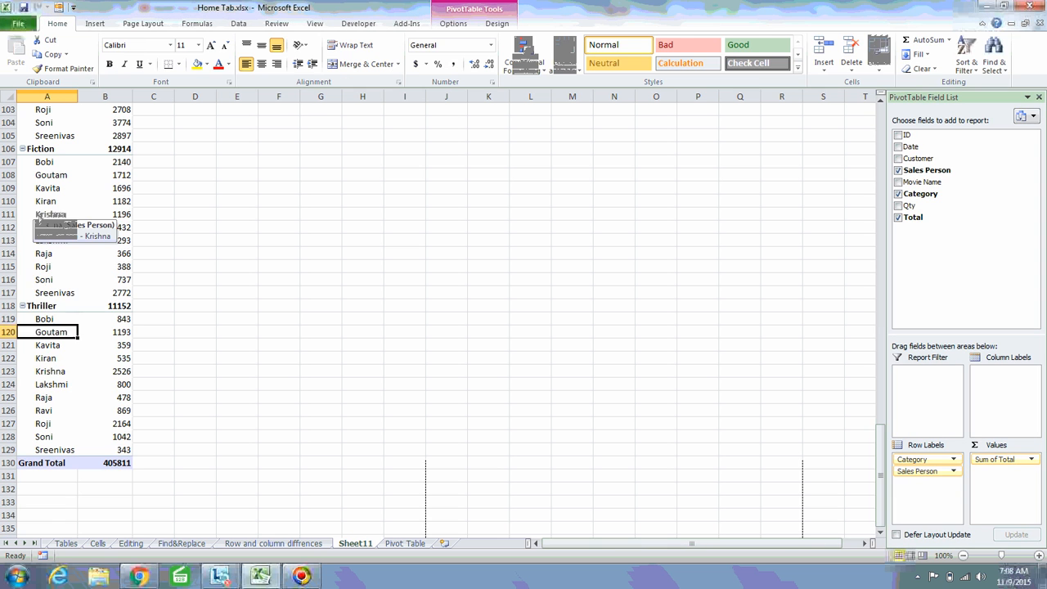
{"action": "key", "text": "Up"}
{"action": "key", "text": "Up"}
{"action": "key", "text": "Up"}
{"action": "key", "text": "Up"}
{"action": "key", "text": "Up"}
{"action": "key", "text": "Up"}
{"action": "key", "text": "Up"}
{"action": "key", "text": "Up"}
{"action": "key", "text": "Up"}
{"action": "key", "text": "Up"}
{"action": "key", "text": "Up"}
{"action": "key", "text": "Up"}
{"action": "key", "text": "Up"}
{"action": "key", "text": "Up"}
{"action": "key", "text": "Up"}
{"action": "key", "text": "Up"}
{"action": "key", "text": "Up"}
{"action": "key", "text": "Up"}
{"action": "key", "text": "Up"}
{"action": "key", "text": "Up"}
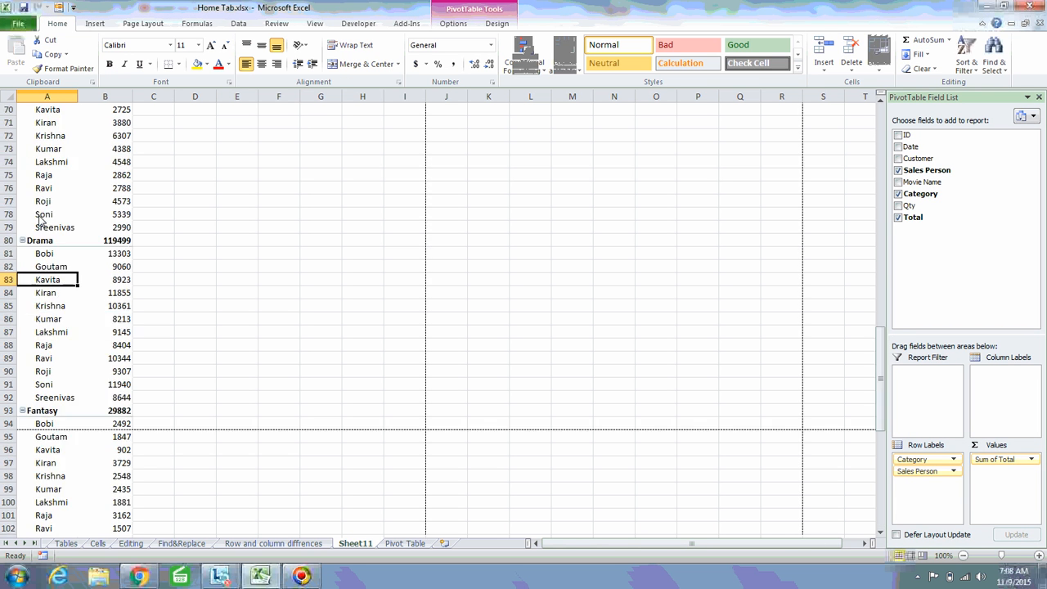
{"action": "key", "text": "Up"}
{"action": "key", "text": "Up"}
{"action": "key", "text": "Up"}
{"action": "key", "text": "Up"}
{"action": "key", "text": "Up"}
{"action": "key", "text": "Up"}
{"action": "key", "text": "Up"}
{"action": "key", "text": "Up"}
{"action": "key", "text": "Up"}
{"action": "key", "text": "Up"}
{"action": "key", "text": "Up"}
{"action": "key", "text": "Up"}
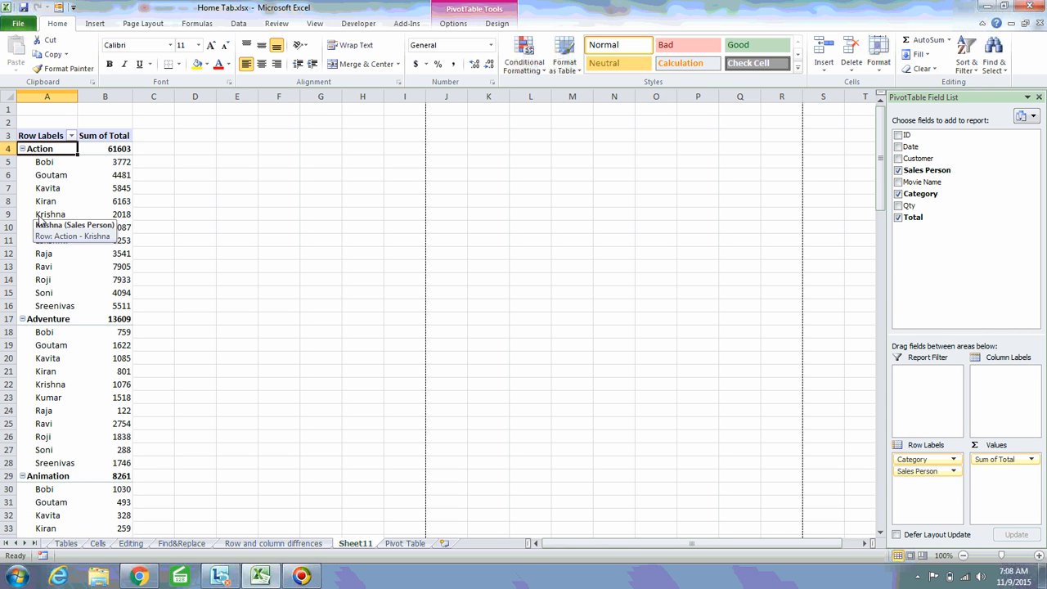
Collapse the entire Category field so the pivot table lists only category totals.
{"action": "right_click", "coordinate": [45, 155]}
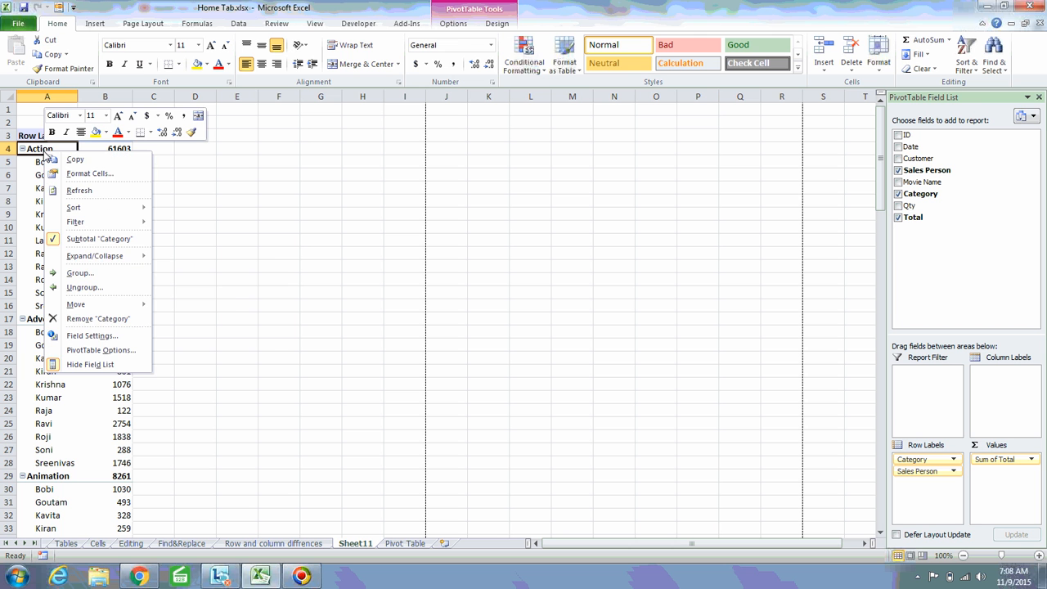
{"action": "mouse_move", "coordinate": [106, 258]}
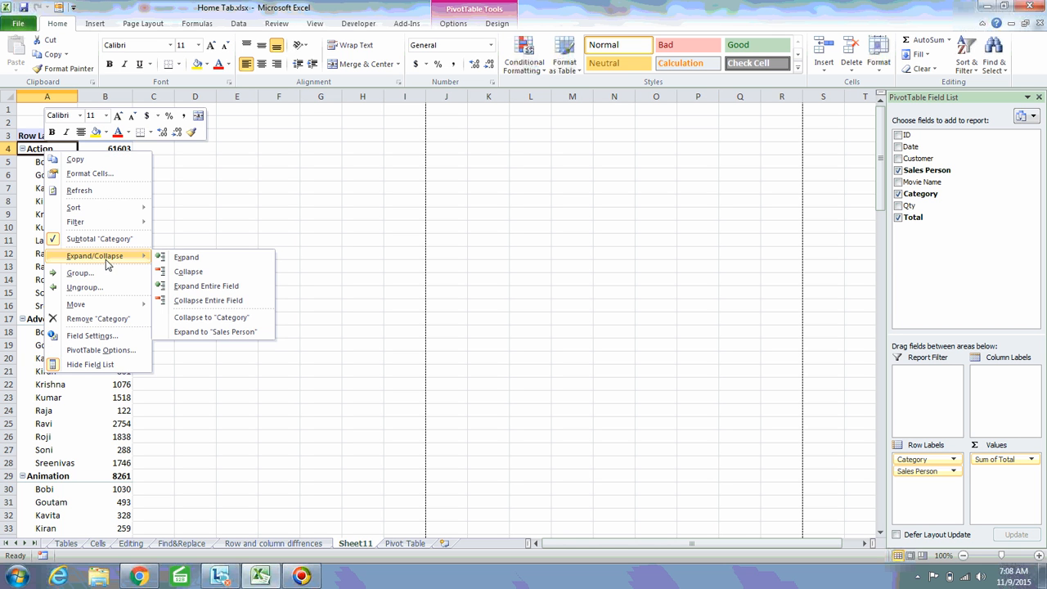
{"action": "left_click", "coordinate": [229, 301]}
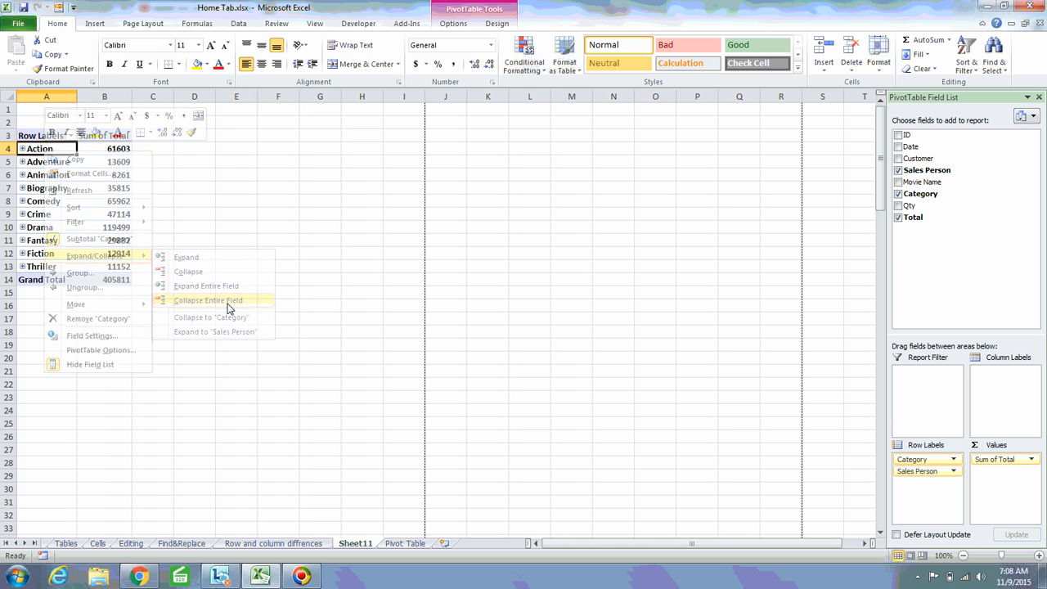
Examine the collapsed category labels from Action to Thriller, and return to the Action cell.
{"action": "key", "text": "shift+Down"}
{"action": "key", "text": "shift+Down"}
{"action": "key", "text": "shift+Down"}
{"action": "key", "text": "shift+Down"}
{"action": "key", "text": "shift+Down"}
{"action": "key", "text": "shift+Down"}
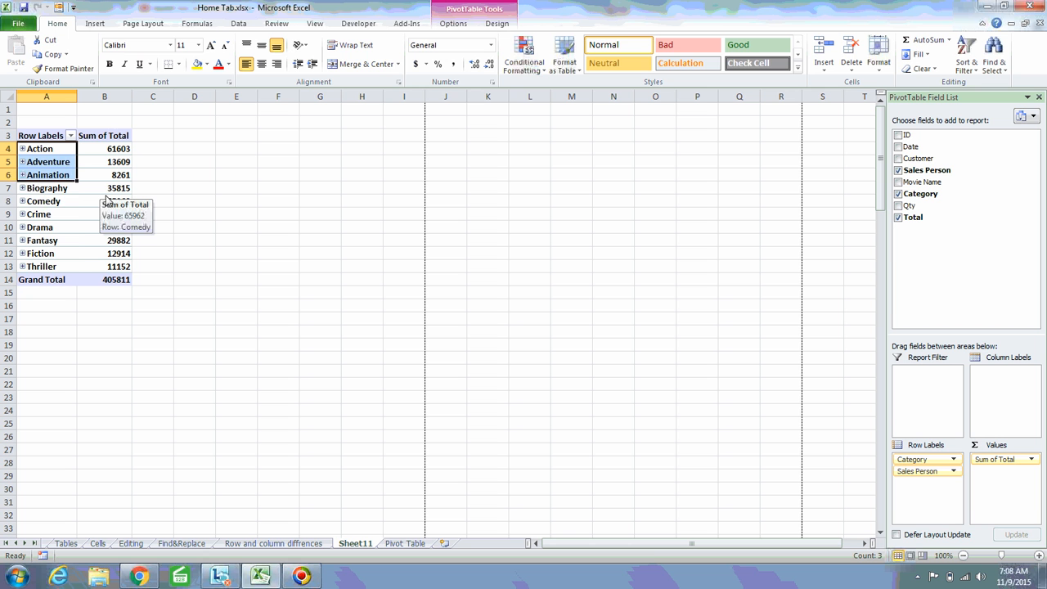
{"action": "key", "text": "shift+Down"}
{"action": "key", "text": "shift+Down"}
{"action": "key", "text": "shift+Down"}
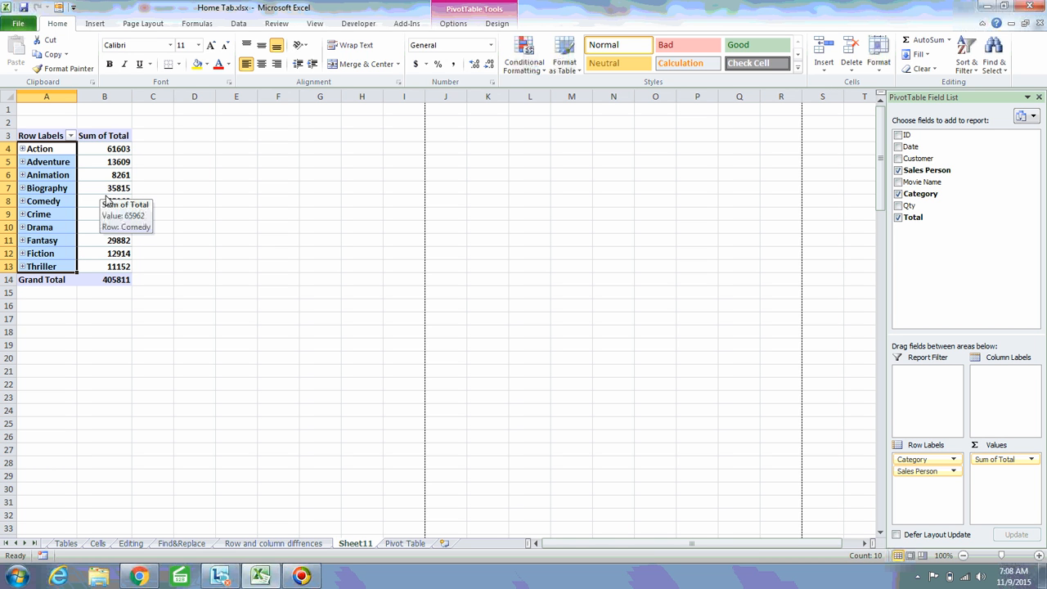
{"action": "key", "text": "Down"}
{"action": "key", "text": "Up"}
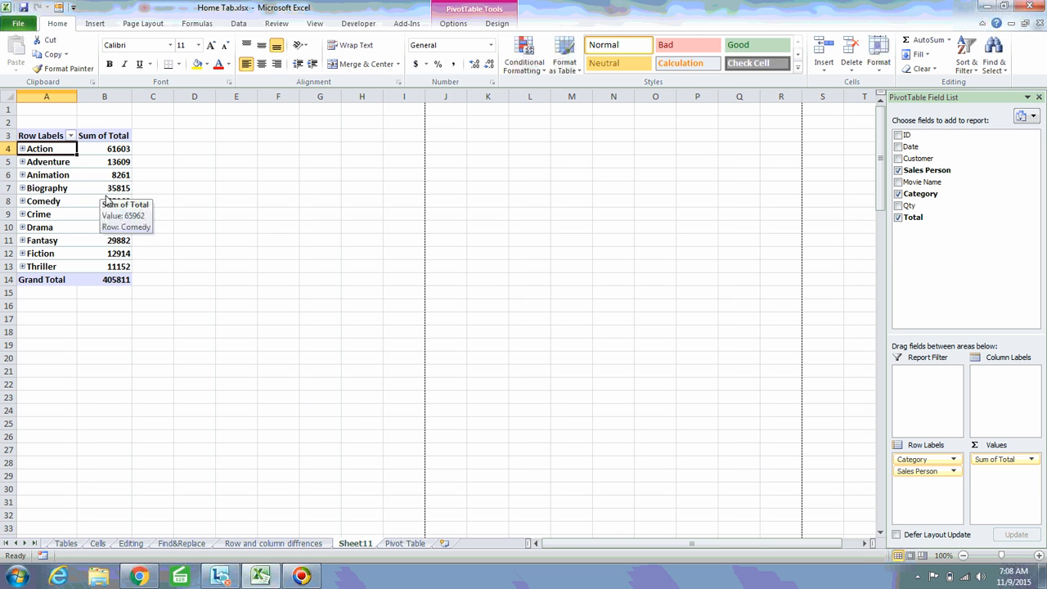
Expand the entire Category field so the sales persons are listed under each category.
{"action": "right_click", "coordinate": [55, 149]}
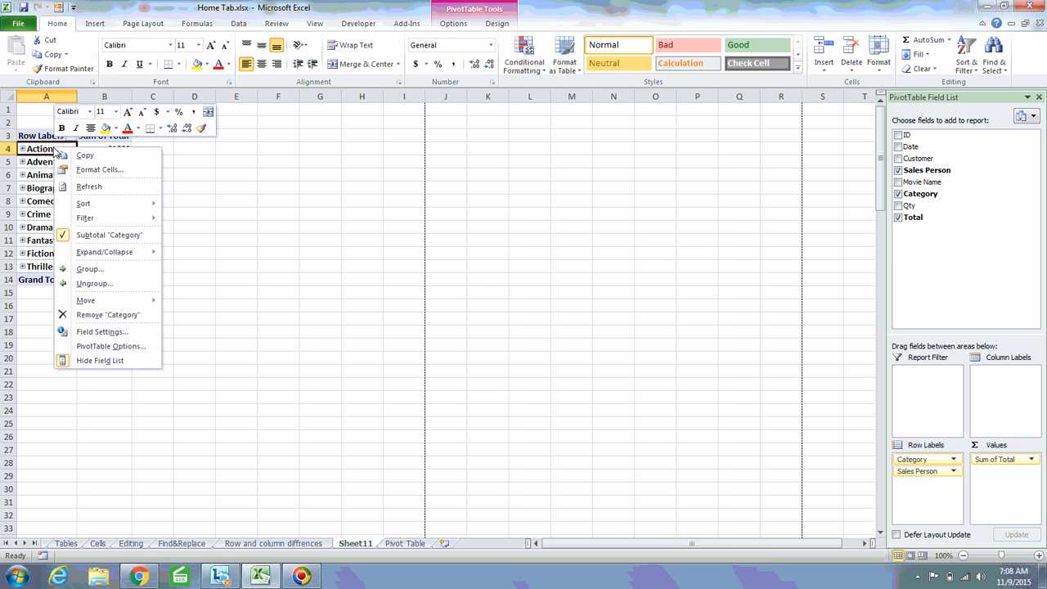
{"action": "mouse_move", "coordinate": [123, 258]}
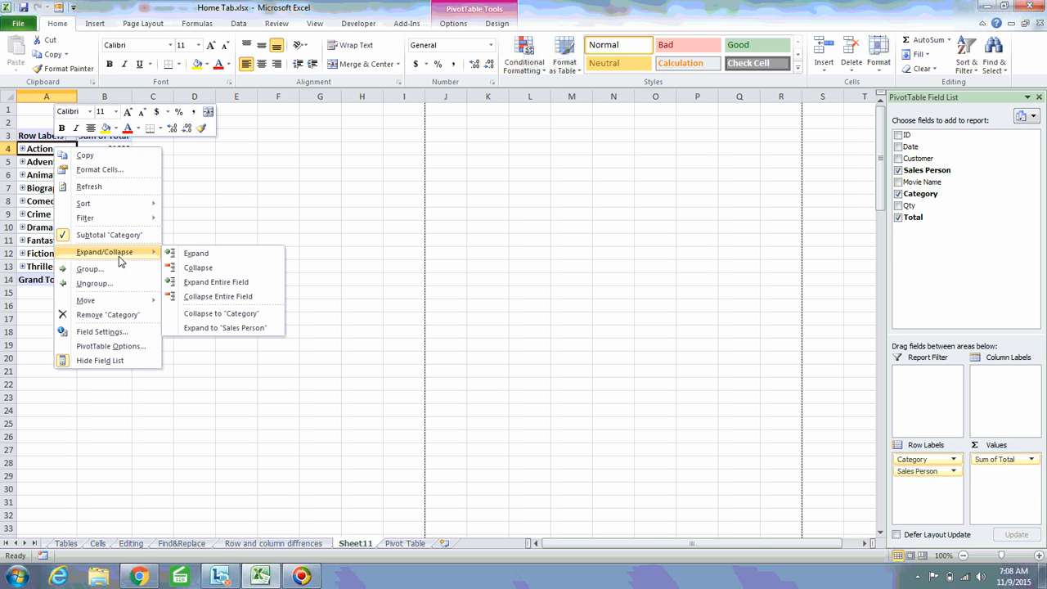
{"action": "left_click", "coordinate": [217, 283]}
{"action": "left_click", "coordinate": [53, 164]}
{"action": "right_click", "coordinate": [45, 169]}
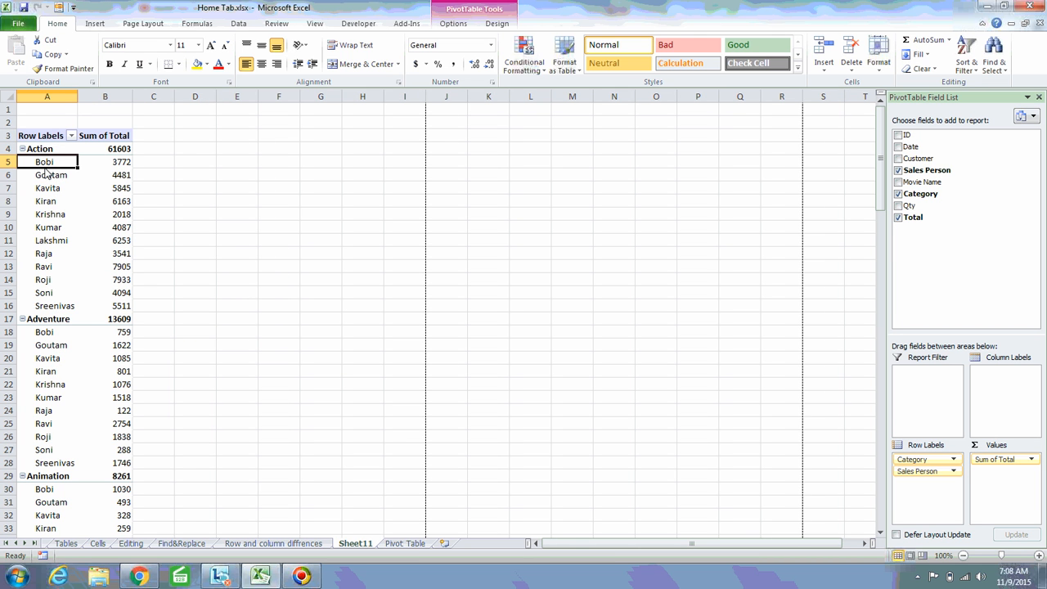
{"action": "right_click", "coordinate": [45, 168]}
{"action": "left_click", "coordinate": [49, 187]}
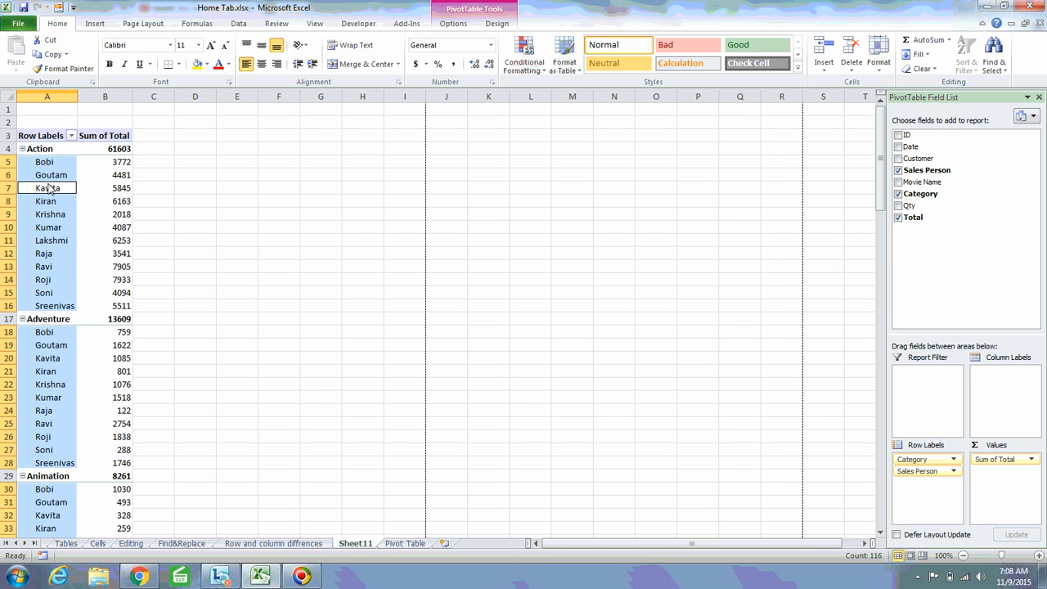
{"action": "right_click", "coordinate": [49, 182]}
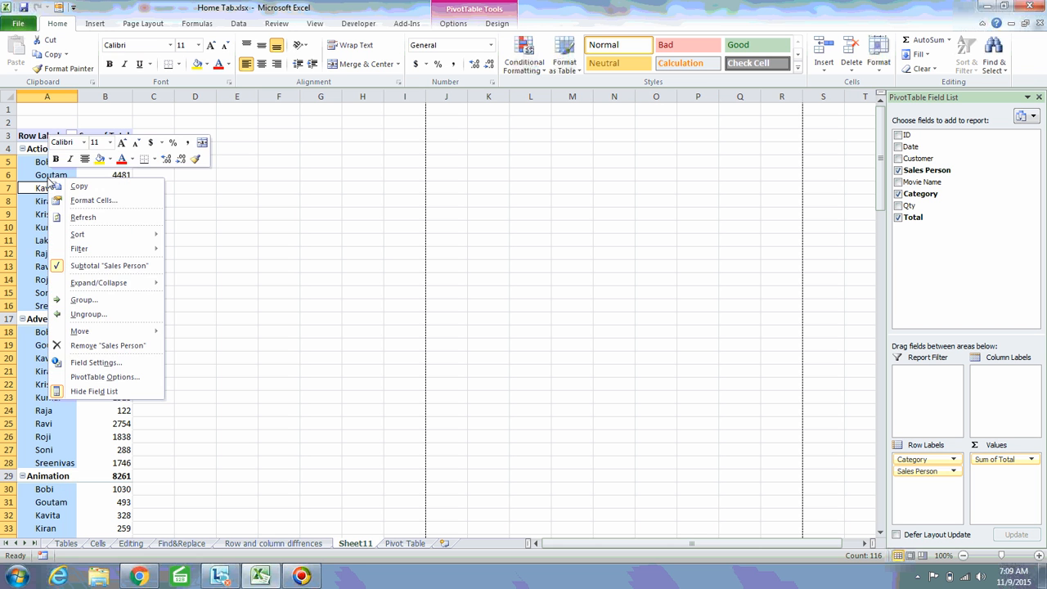
{"action": "left_click", "coordinate": [97, 365]}
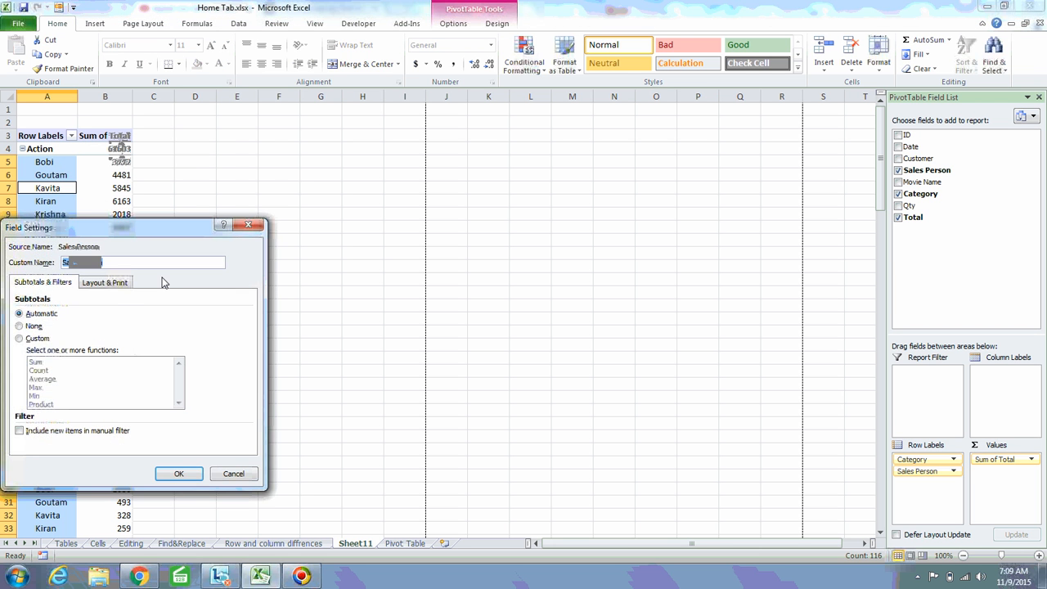
{"action": "key", "text": "Escape"}
Set the Sales Person field to insert a page break after each item when printing.
{"action": "left_click", "coordinate": [67, 216]}
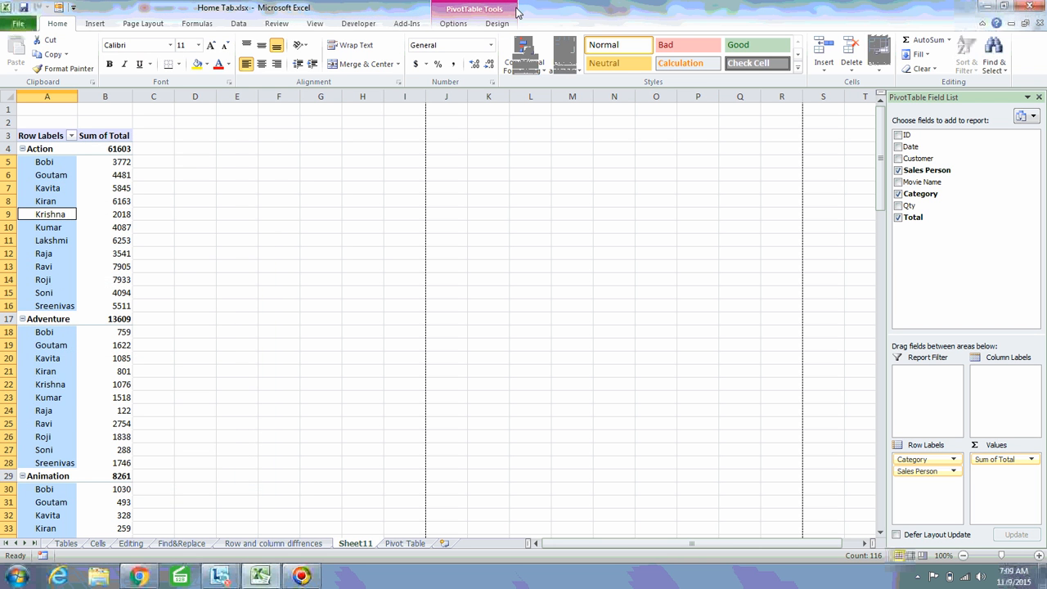
{"action": "left_click", "coordinate": [454, 25]}
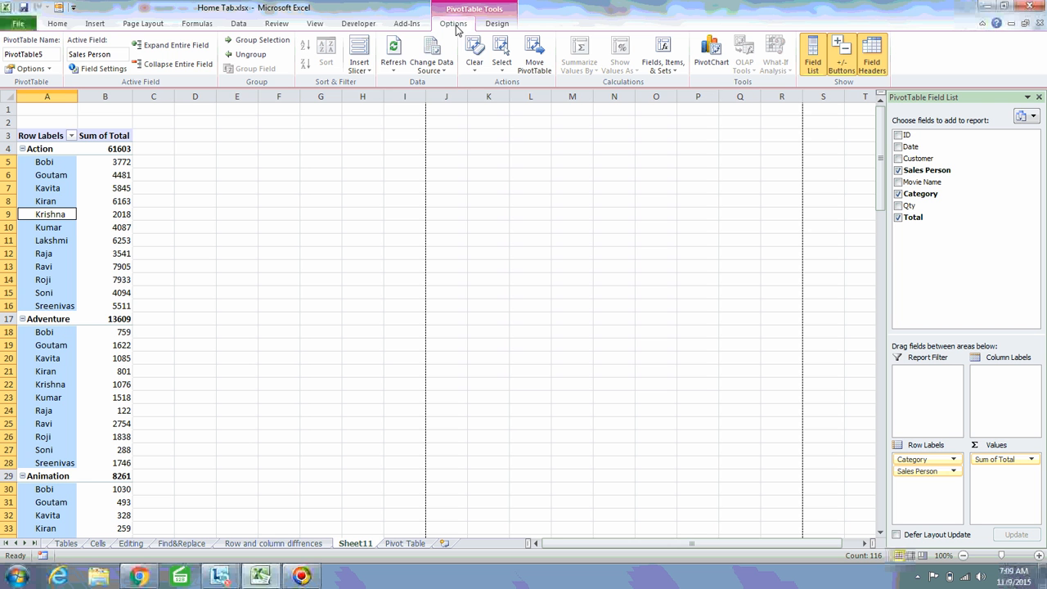
{"action": "left_click", "coordinate": [98, 68]}
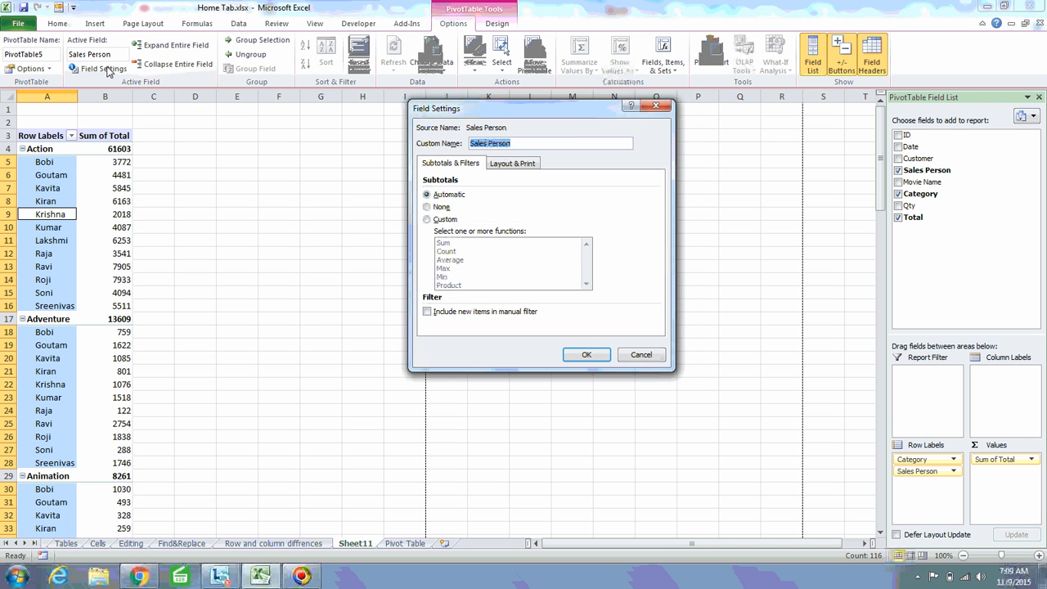
{"action": "left_click", "coordinate": [514, 164]}
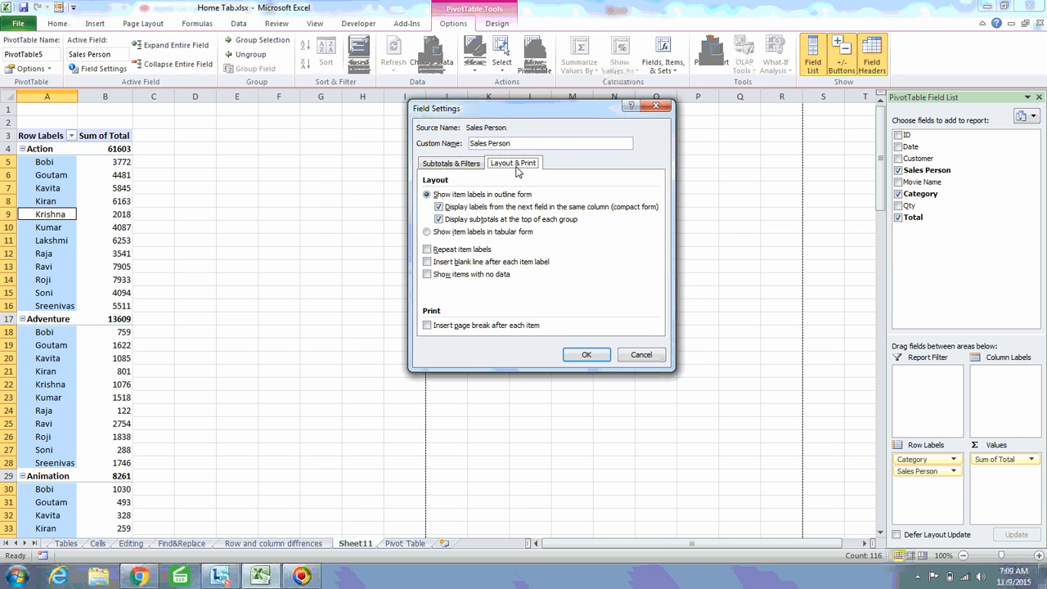
{"action": "left_click", "coordinate": [426, 326]}
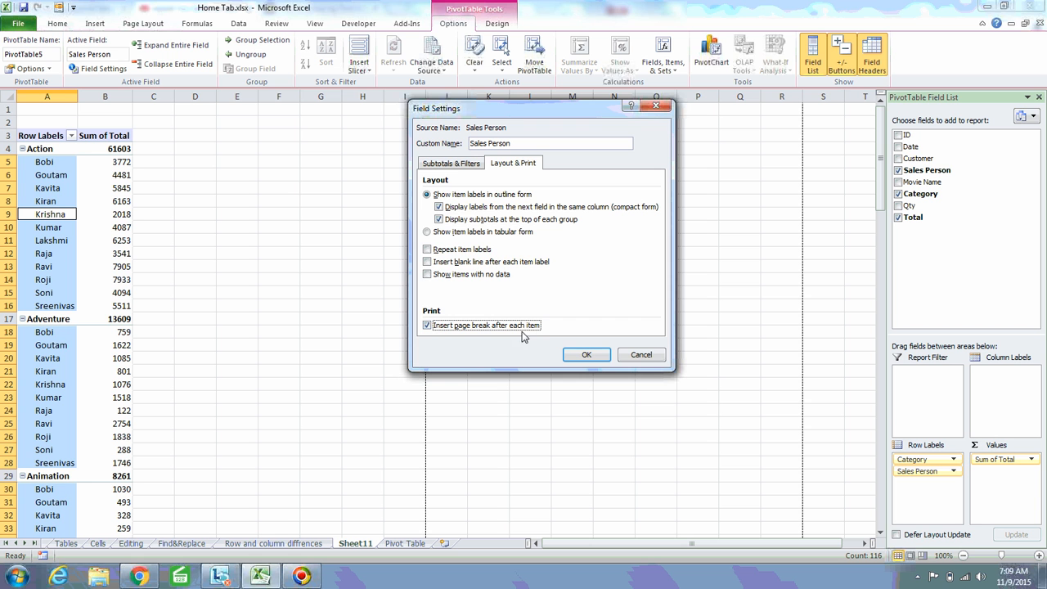
{"action": "left_click", "coordinate": [582, 355]}
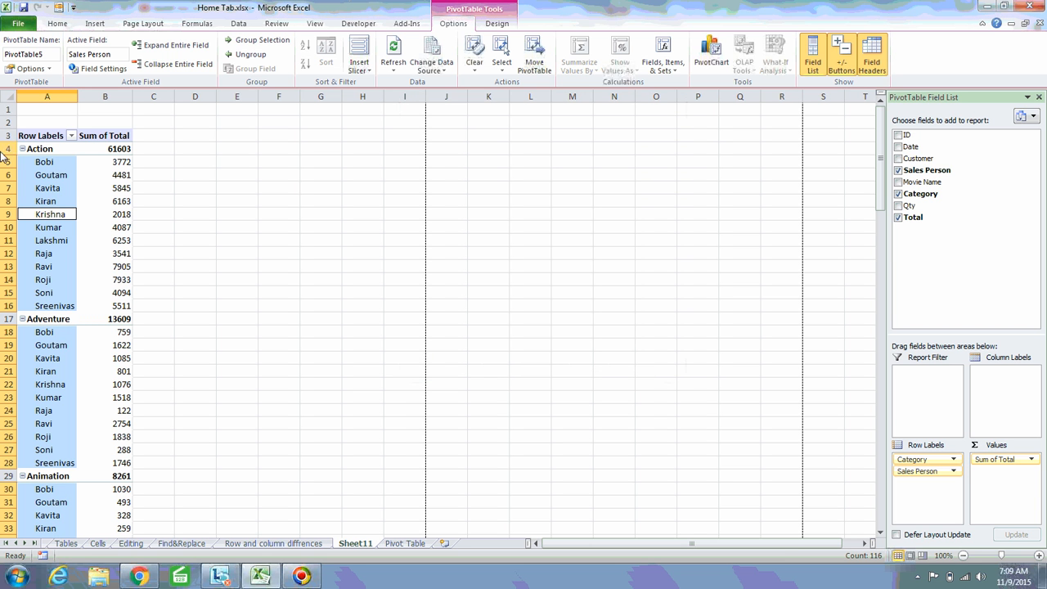
{"action": "left_click", "coordinate": [54, 188]}
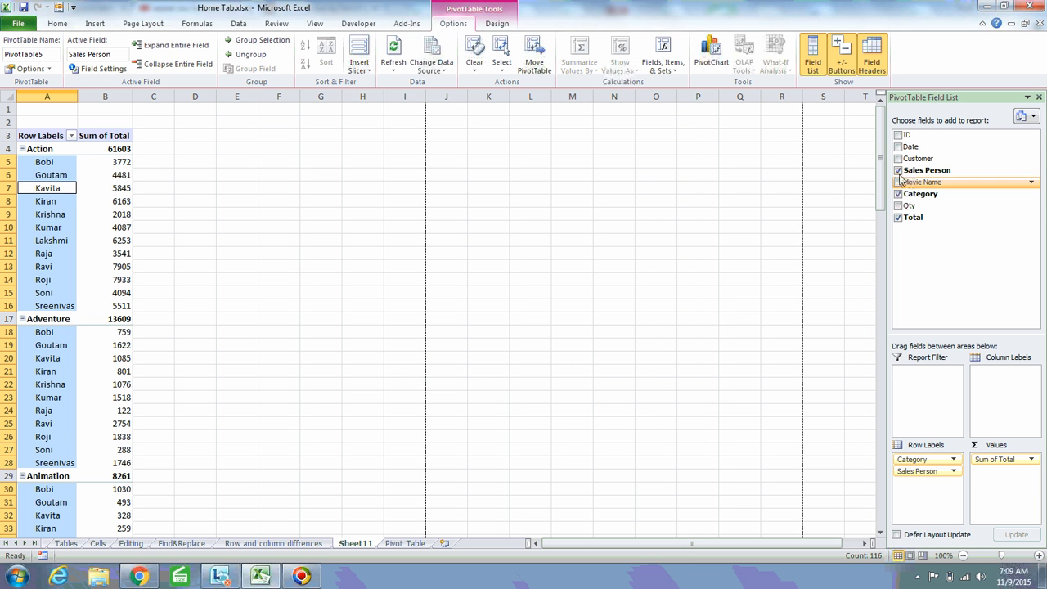
{"action": "left_click", "coordinate": [898, 170]}
{"action": "left_click", "coordinate": [898, 194]}
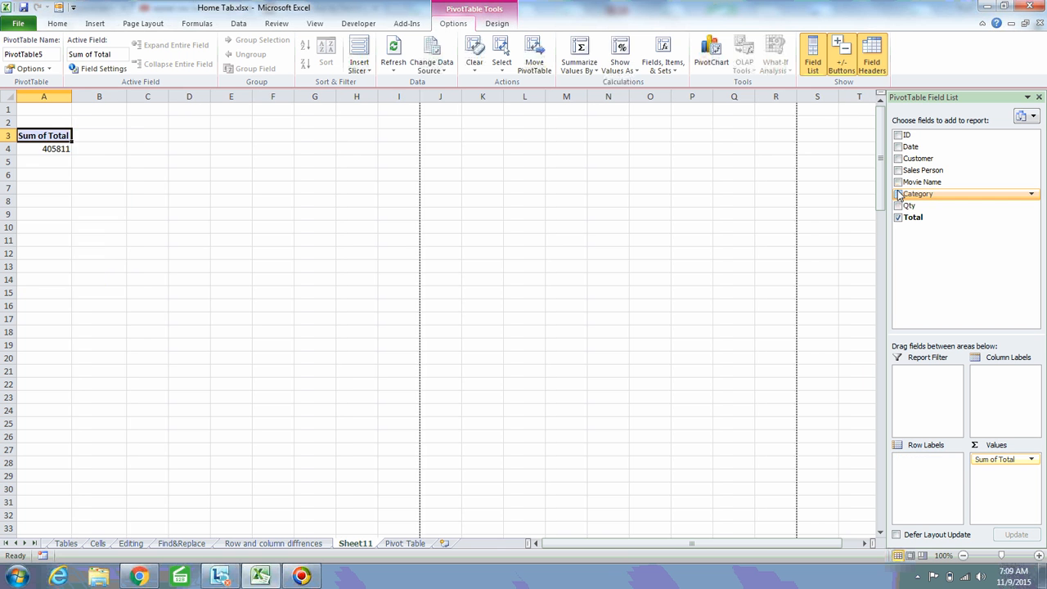
{"action": "left_click", "coordinate": [898, 194]}
{"action": "left_click", "coordinate": [898, 170]}
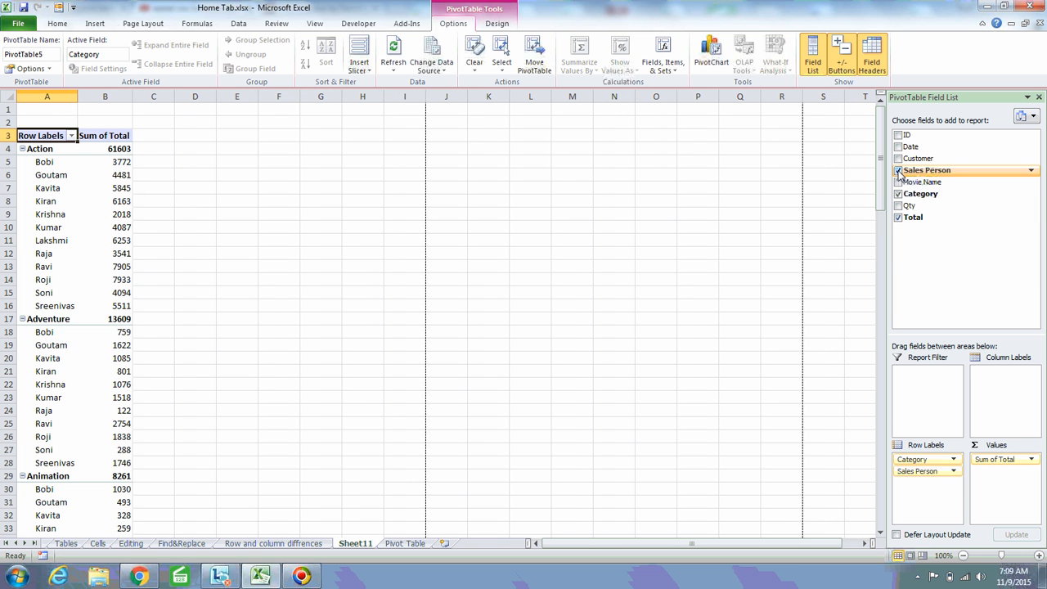
Rebuild the row labels with Sales Person as the outer field and Category nested beneath it.
{"action": "left_click", "coordinate": [897, 171]}
{"action": "left_click", "coordinate": [898, 194]}
{"action": "left_click", "coordinate": [898, 170]}
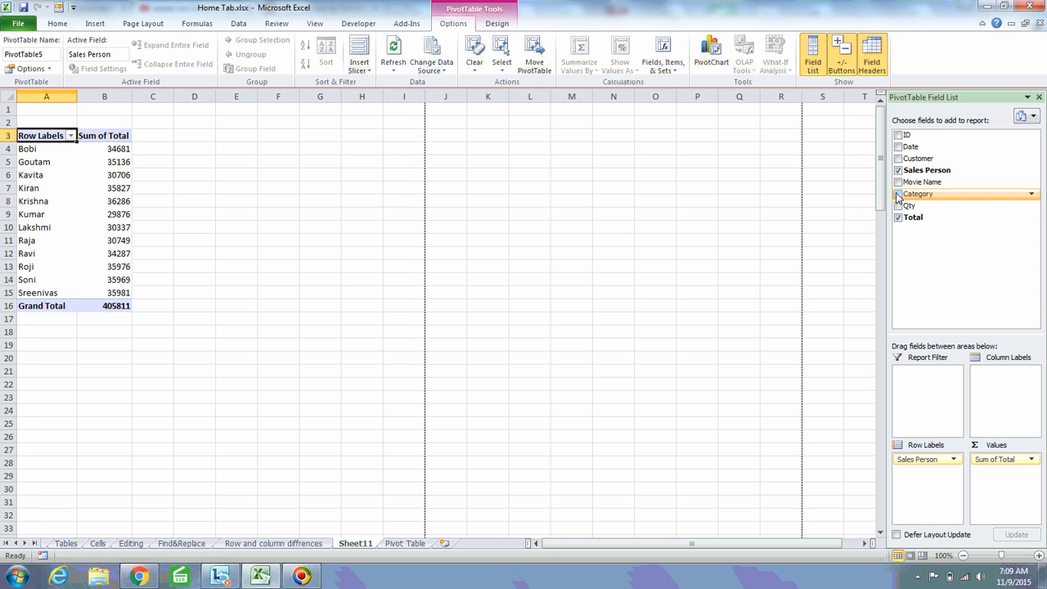
{"action": "left_click", "coordinate": [898, 194]}
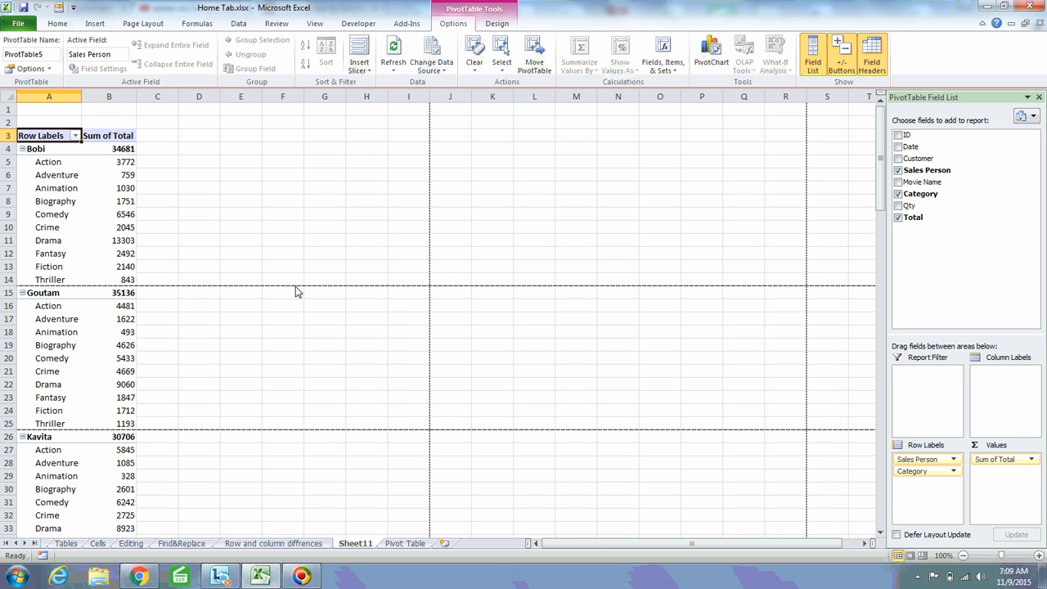
Look through the pivot table's print preview from page 1 to page 8, and return to the worksheet.
{"action": "left_click", "coordinate": [18, 23]}
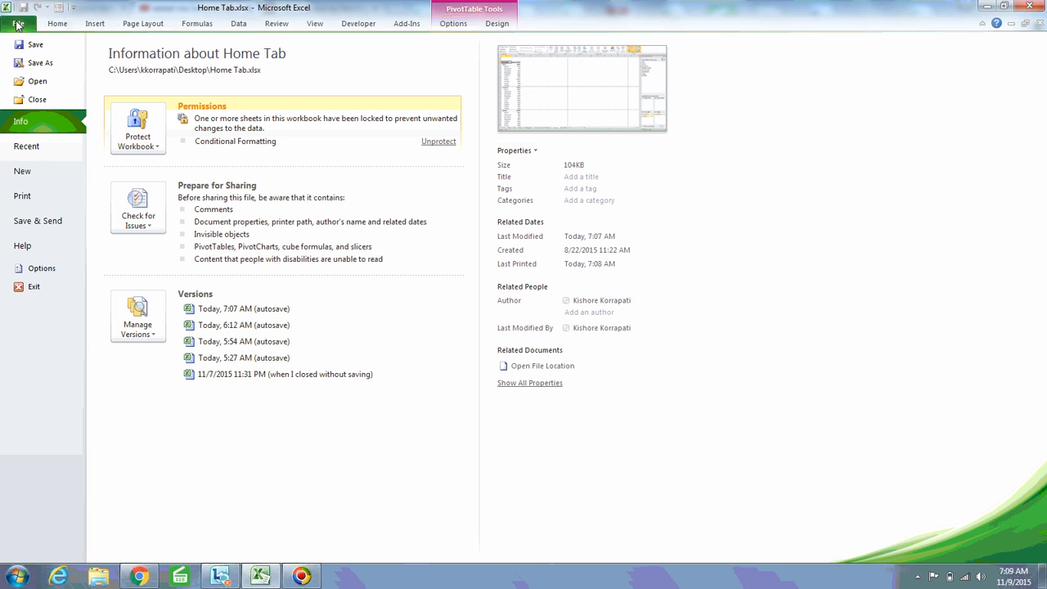
{"action": "left_click", "coordinate": [23, 202]}
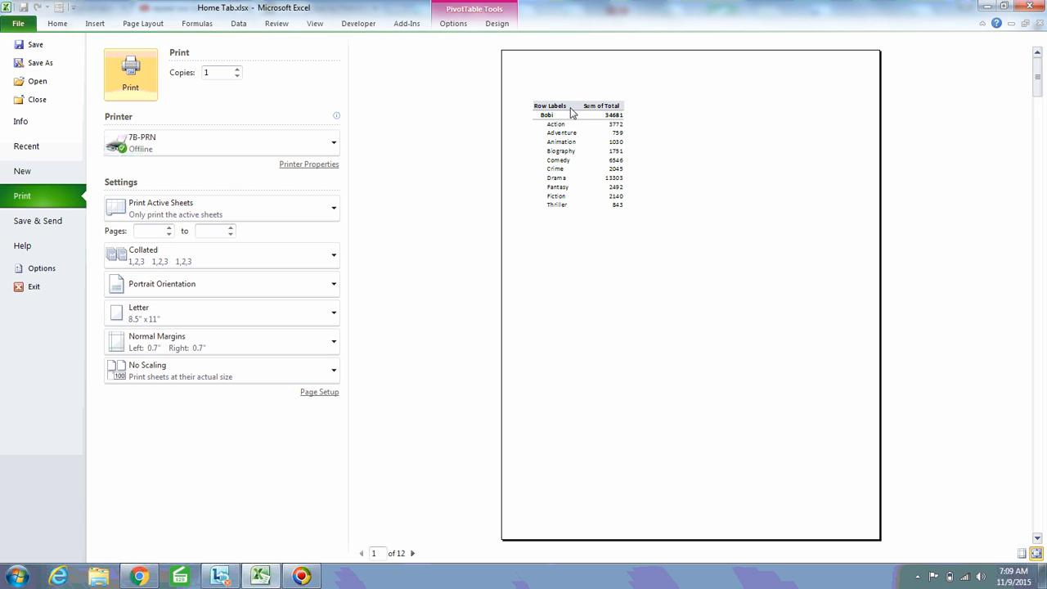
{"action": "left_click", "coordinate": [413, 553]}
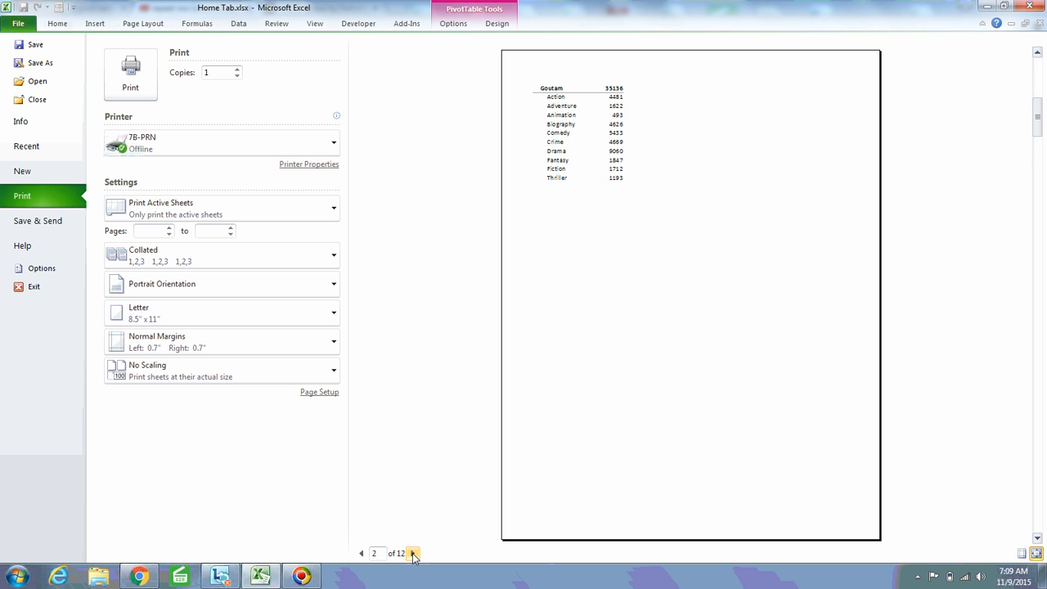
{"action": "left_click", "coordinate": [413, 554]}
{"action": "left_click", "coordinate": [413, 554]}
{"action": "left_click", "coordinate": [413, 554]}
{"action": "left_click", "coordinate": [412, 553]}
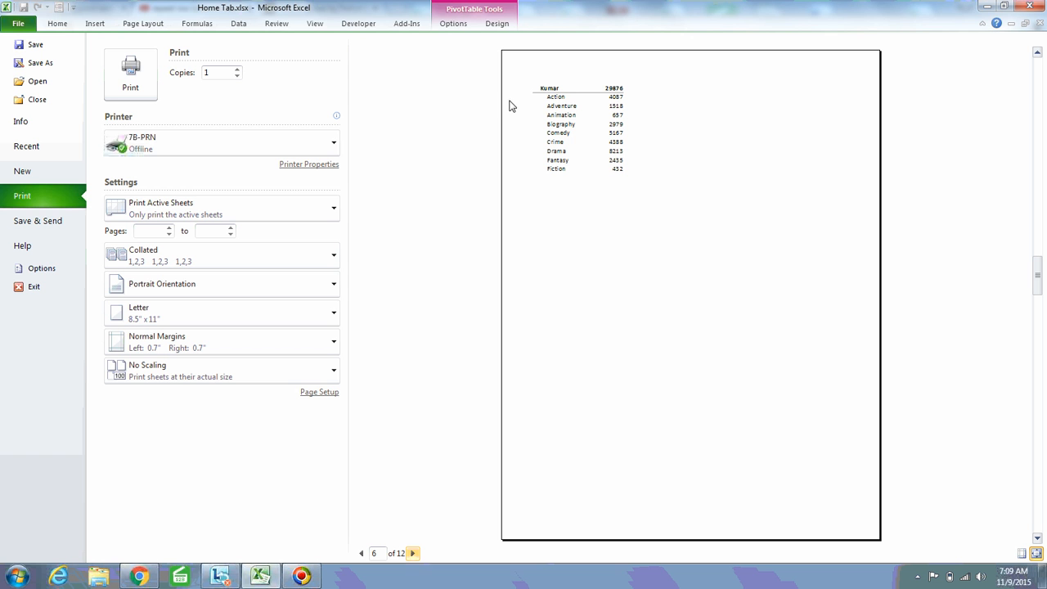
{"action": "left_click", "coordinate": [413, 554]}
{"action": "left_click", "coordinate": [413, 553]}
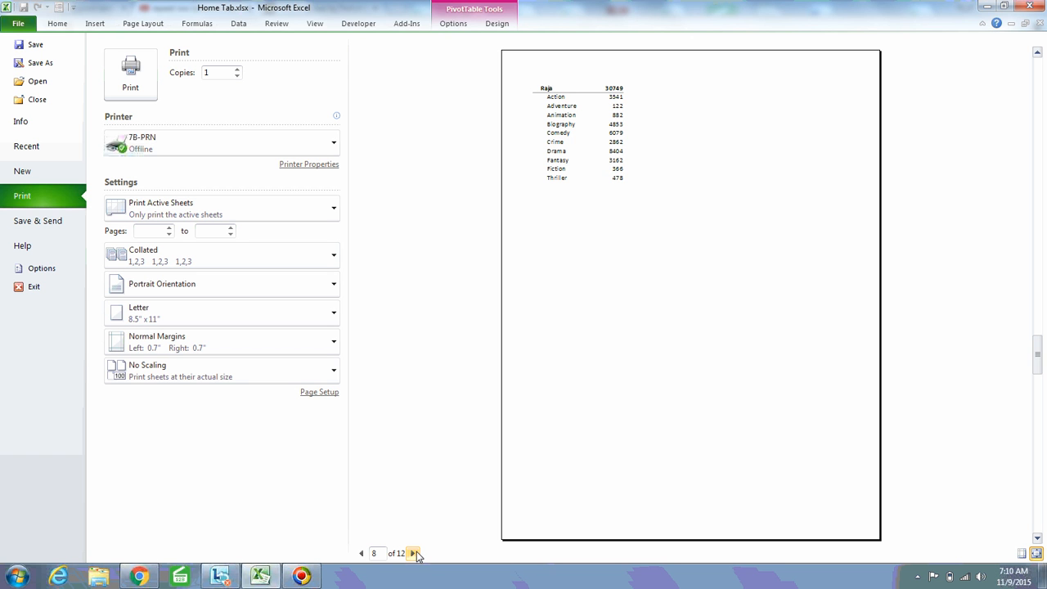
{"action": "left_click", "coordinate": [361, 554]}
{"action": "left_click", "coordinate": [360, 554]}
{"action": "left_click", "coordinate": [361, 553]}
{"action": "key", "text": "Escape"}
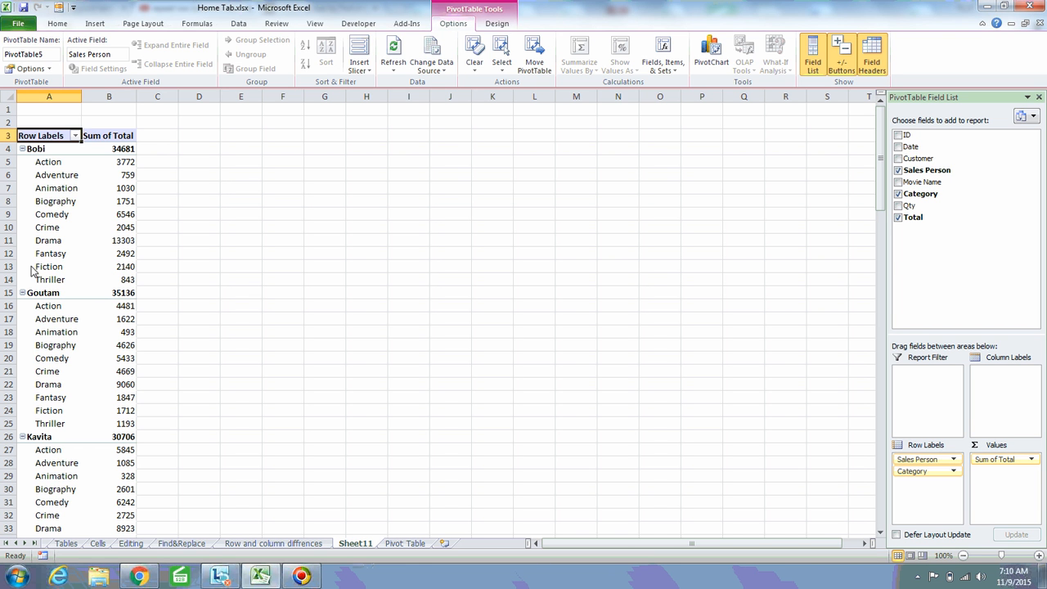
Review the layout and print settings of the Category field, and close them without changing anything.
{"action": "left_click", "coordinate": [70, 204]}
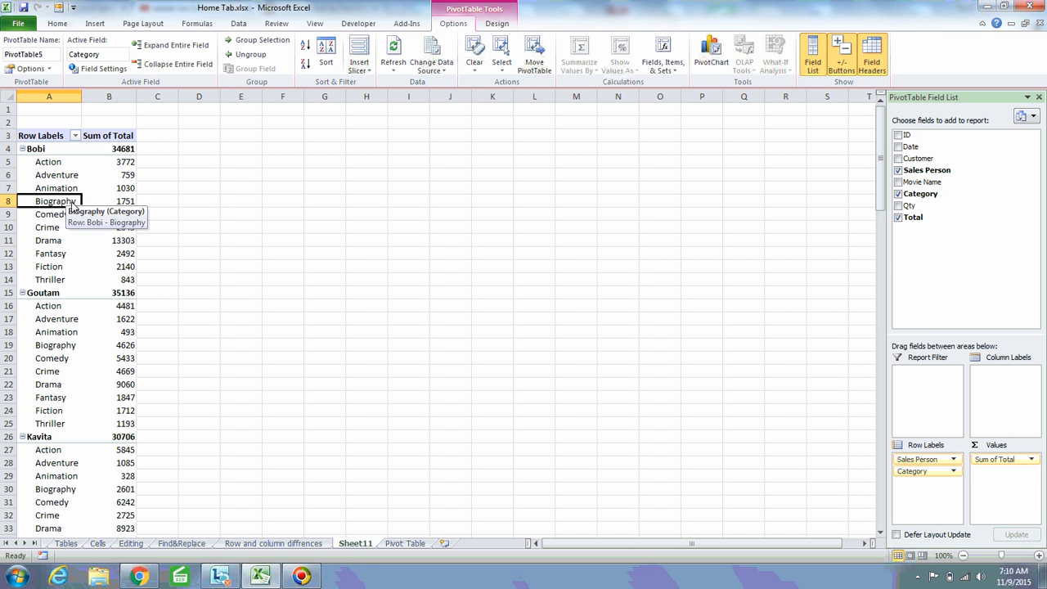
{"action": "left_click", "coordinate": [95, 70]}
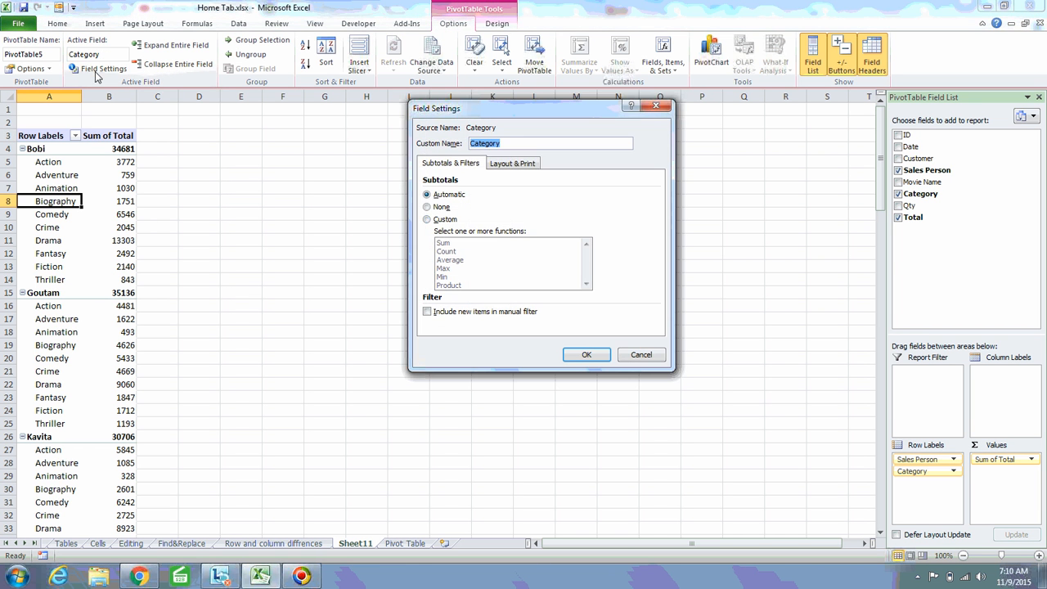
{"action": "left_click", "coordinate": [513, 162]}
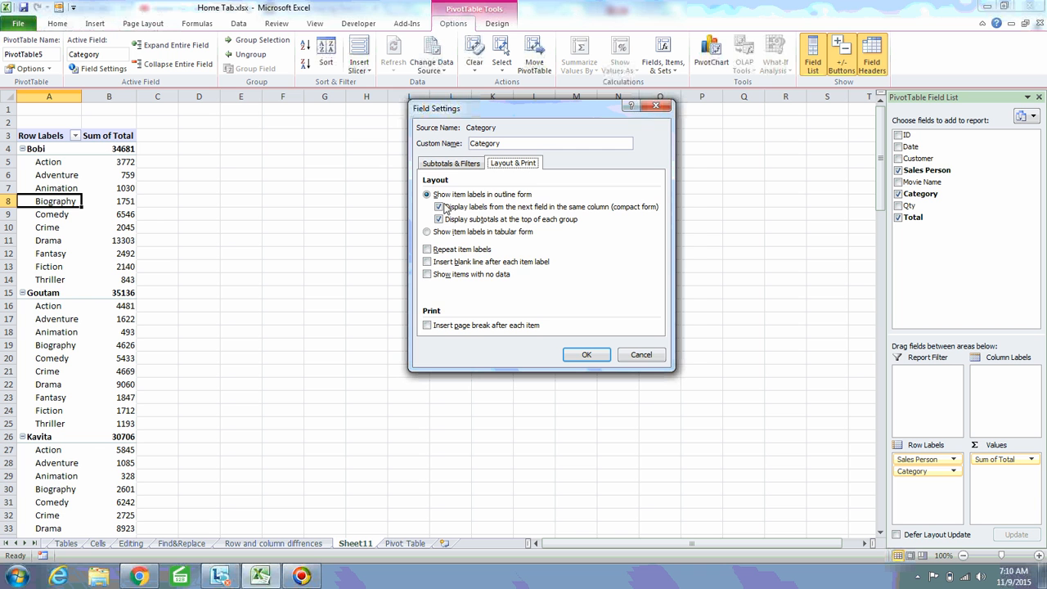
{"action": "key", "text": "Return"}
{"action": "left_click", "coordinate": [54, 175]}
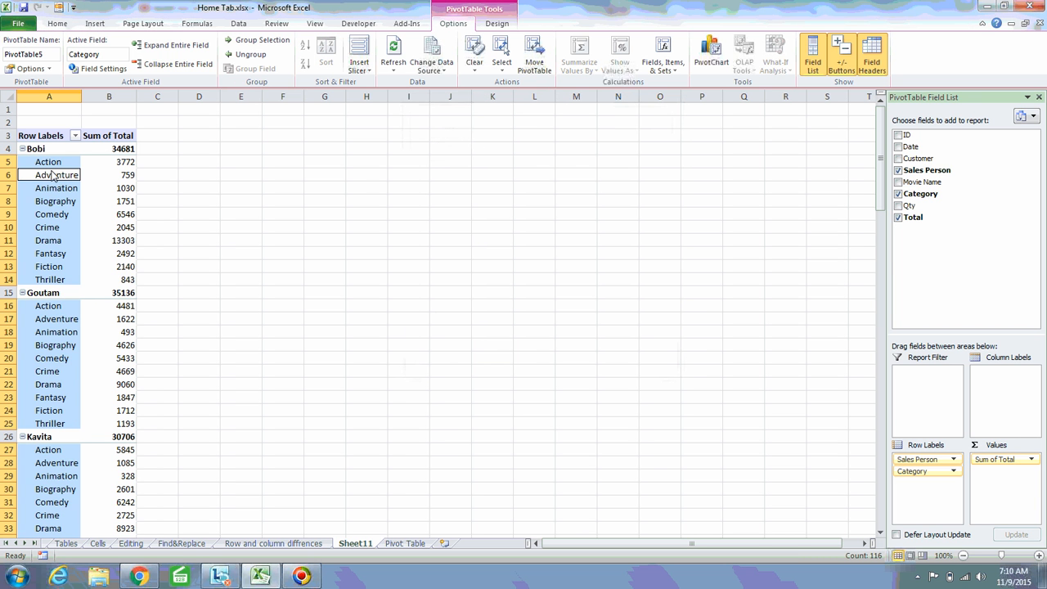
Remove Sales Person, Category and Total from the pivot table, and add them back in that order.
{"action": "left_click", "coordinate": [898, 170]}
{"action": "left_click", "coordinate": [898, 194]}
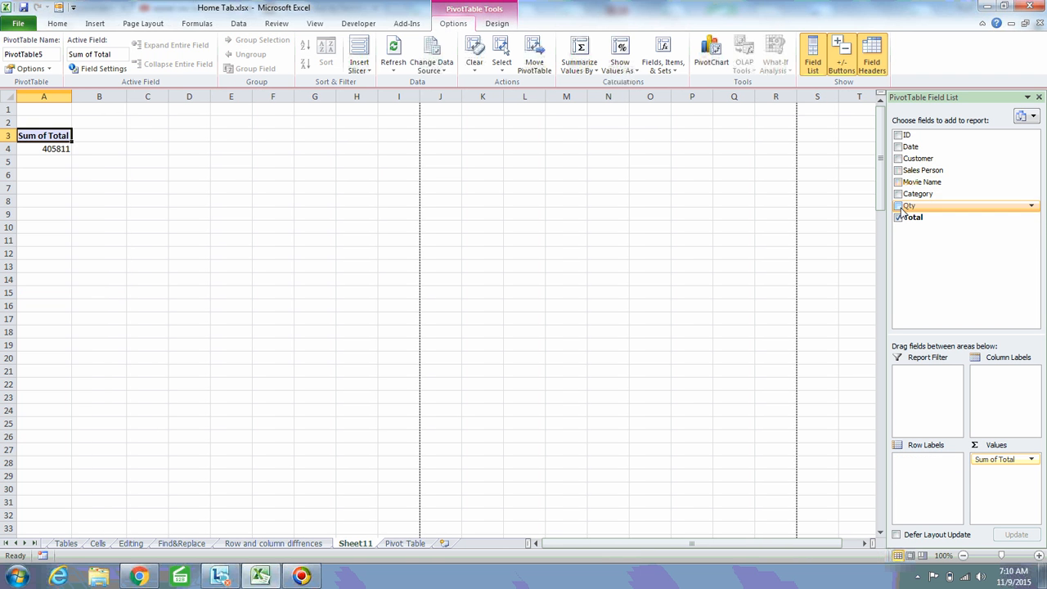
{"action": "left_click", "coordinate": [898, 217]}
{"action": "left_click", "coordinate": [898, 170]}
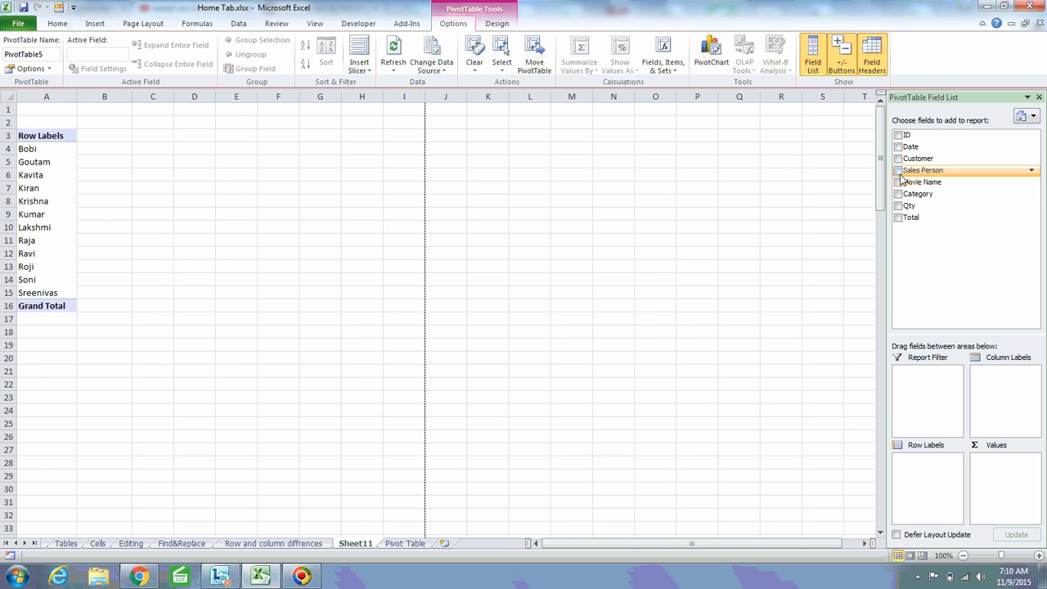
{"action": "left_click", "coordinate": [898, 194]}
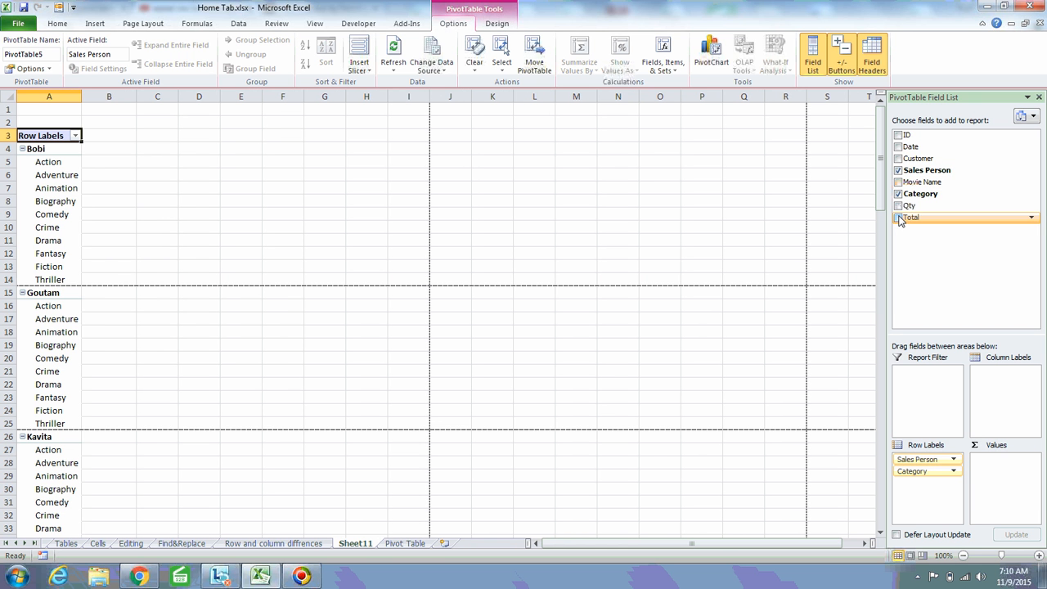
{"action": "left_click", "coordinate": [898, 217]}
Clear the entire pivot table, and rebuild it with Category as row labels and the sum of Total as values.
{"action": "left_click", "coordinate": [475, 62]}
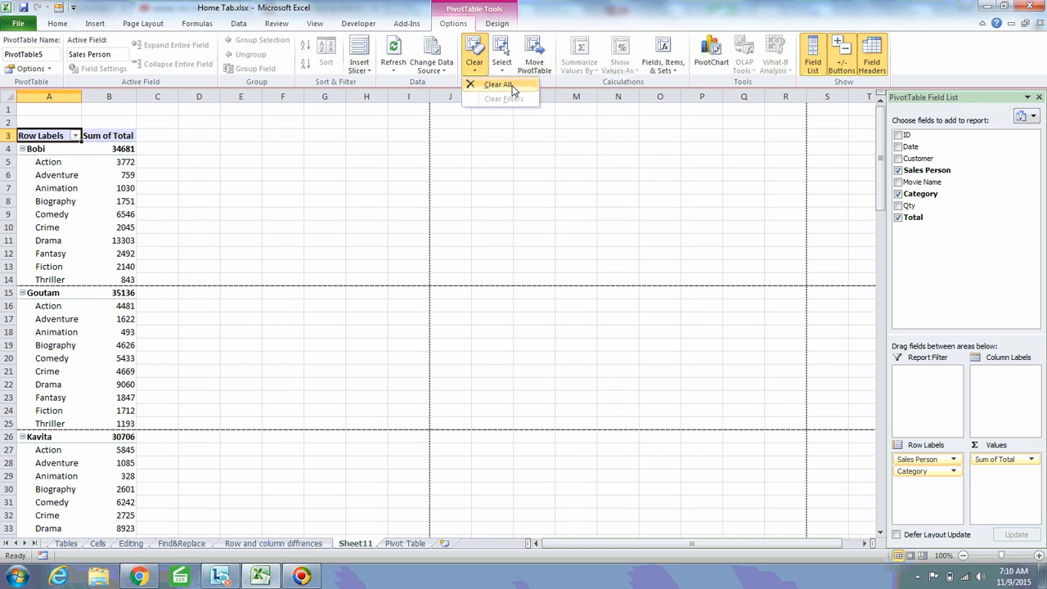
{"action": "left_click", "coordinate": [497, 85]}
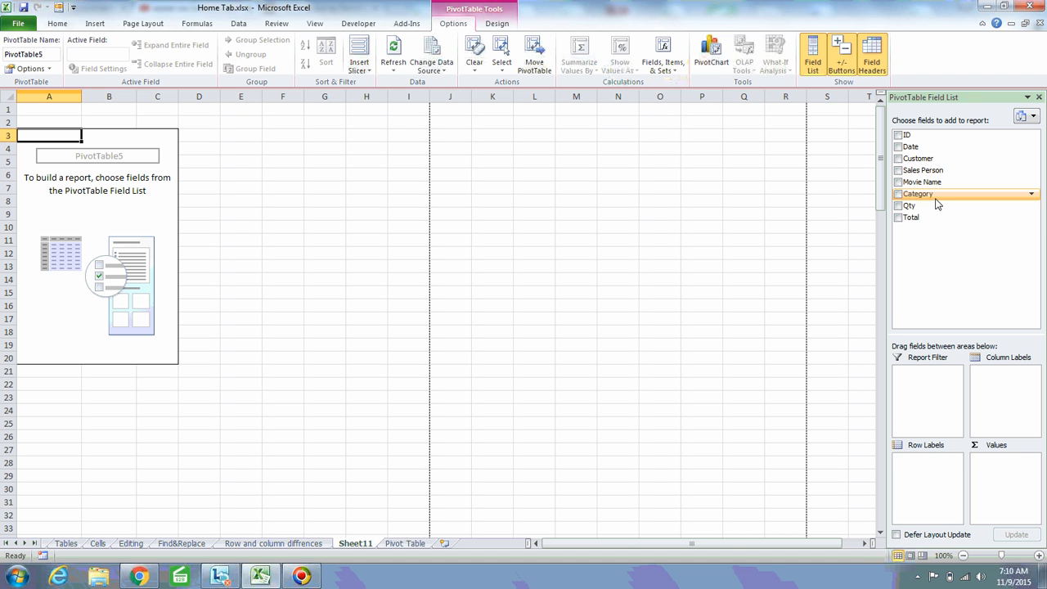
{"action": "left_click", "coordinate": [899, 194]}
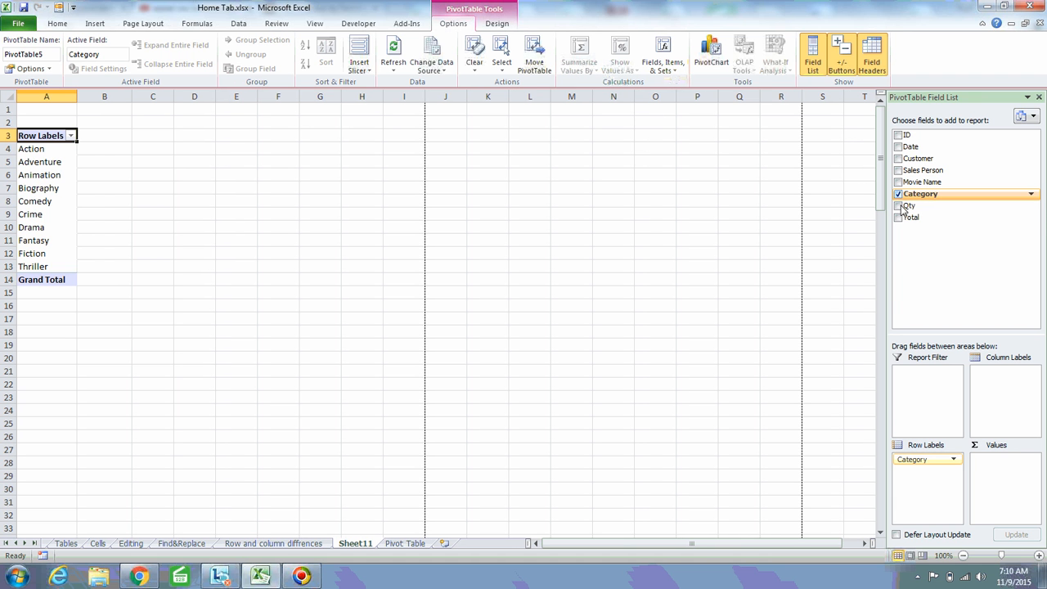
{"action": "left_click", "coordinate": [899, 219]}
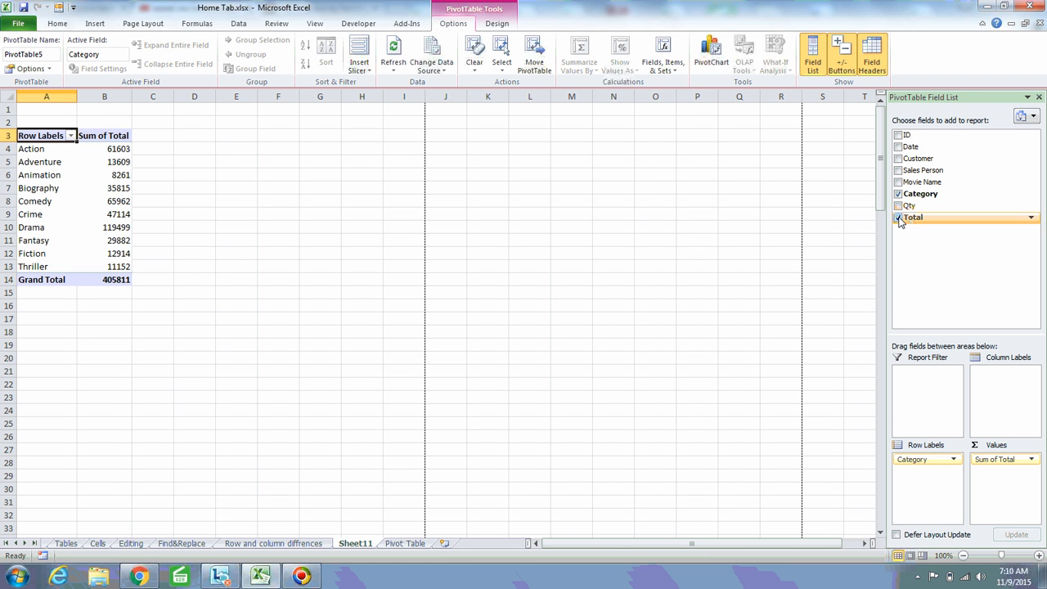
{"action": "left_click", "coordinate": [48, 151]}
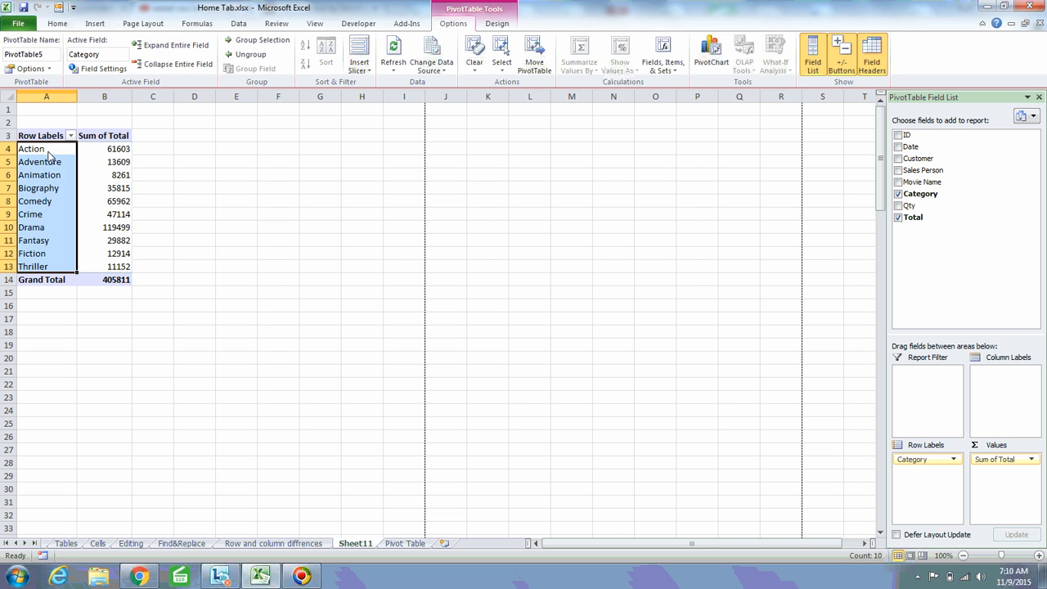
{"action": "left_click", "coordinate": [48, 153]}
{"action": "left_click", "coordinate": [48, 193]}
{"action": "left_click", "coordinate": [41, 256]}
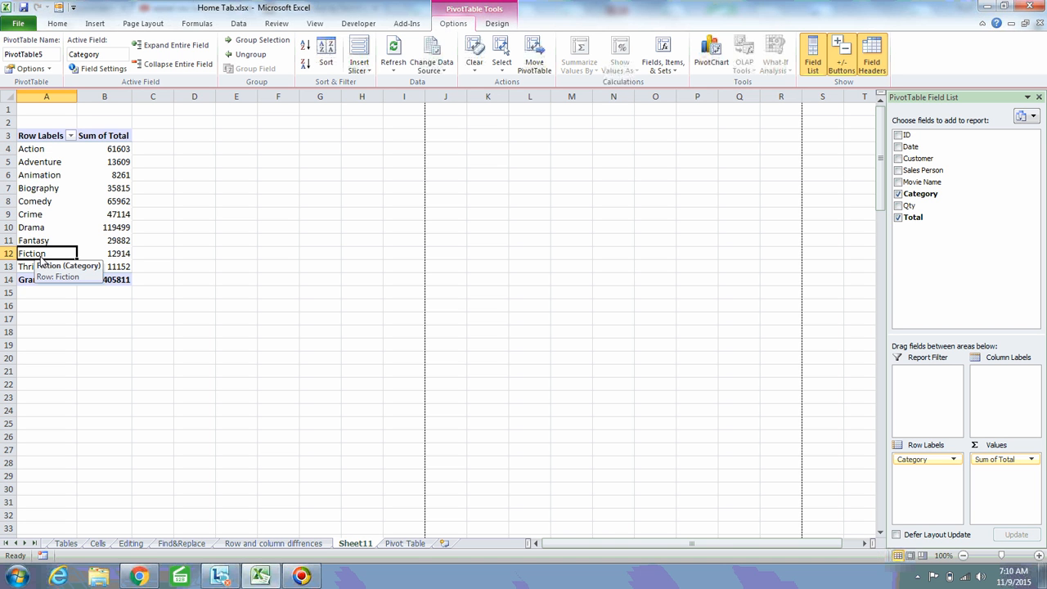
{"action": "left_click", "coordinate": [47, 165]}
{"action": "left_click", "coordinate": [43, 204]}
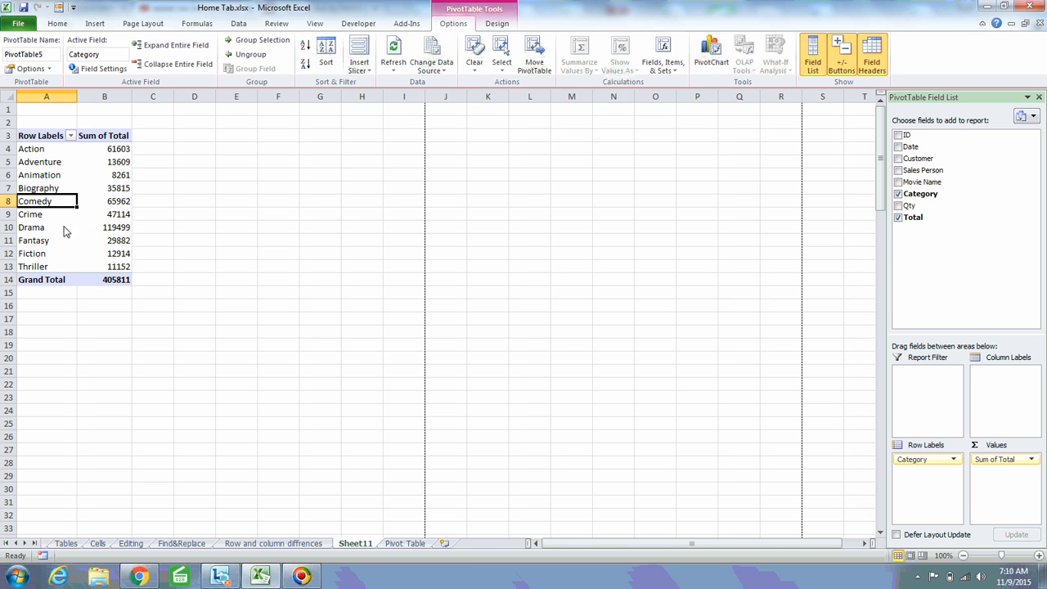
{"action": "left_click", "coordinate": [44, 227]}
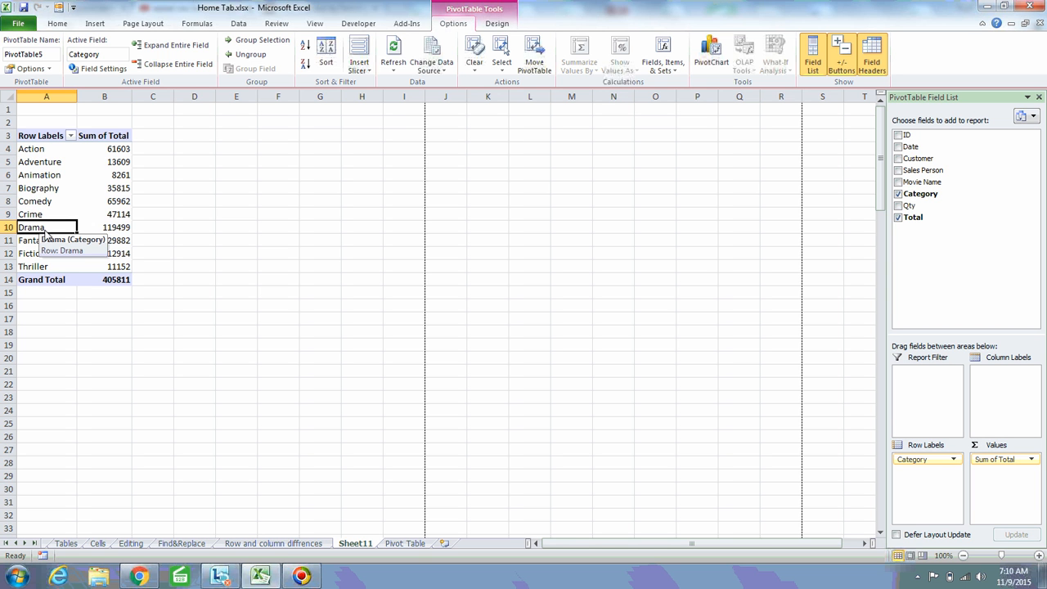
{"action": "left_click", "coordinate": [48, 150]}
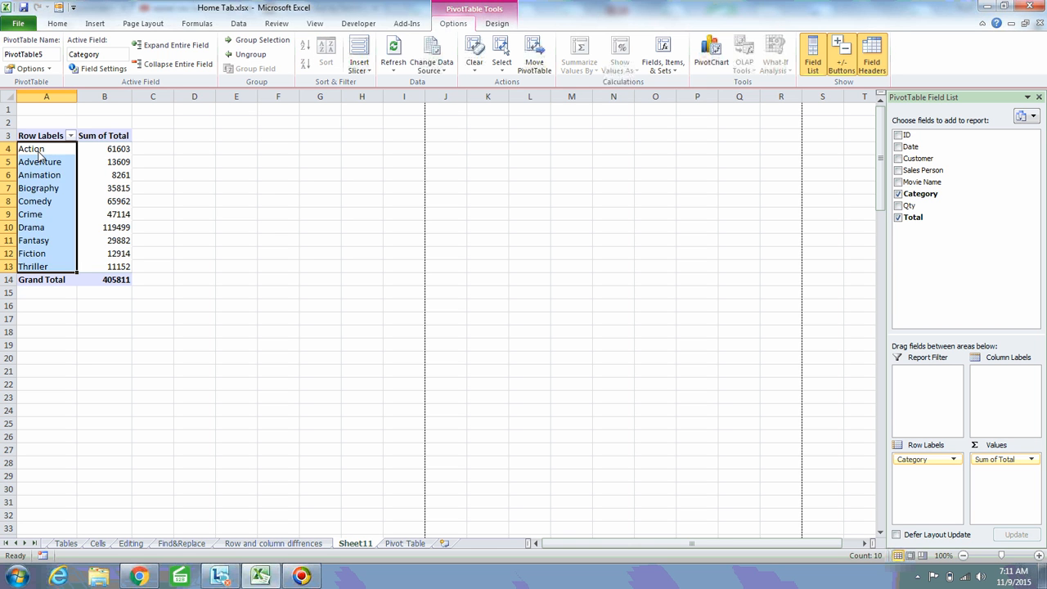
{"action": "left_click", "coordinate": [41, 154]}
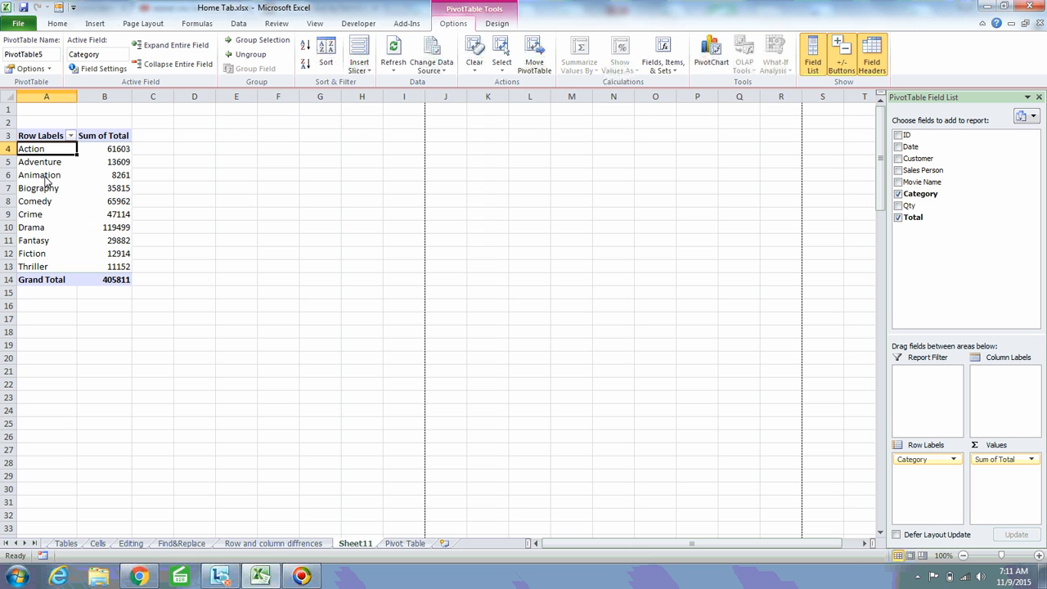
{"action": "left_click", "coordinate": [47, 176], "text": "ctrl"}
{"action": "left_click", "coordinate": [38, 205], "text": "ctrl"}
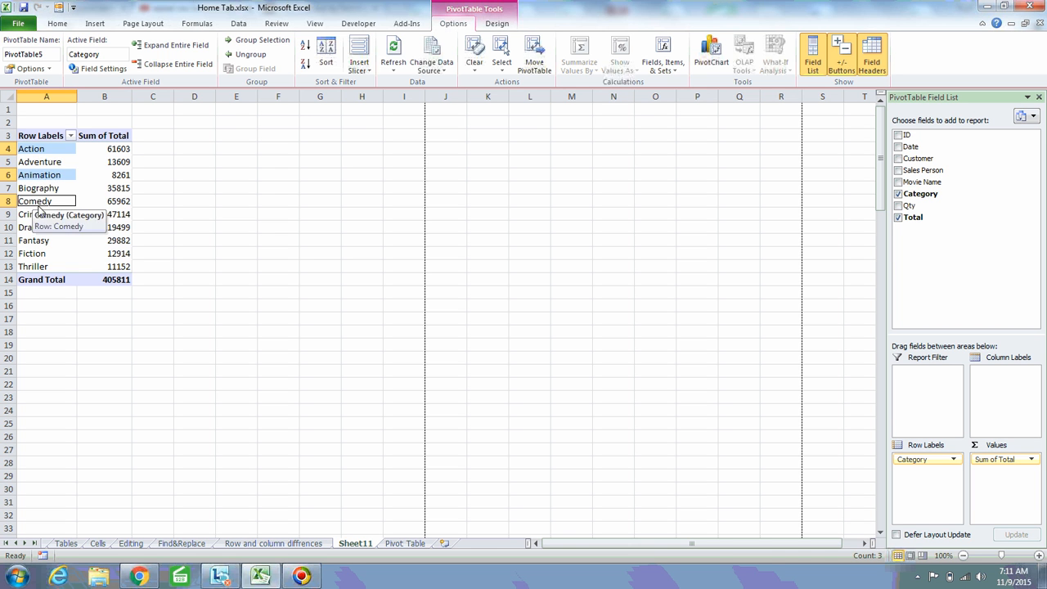
{"action": "left_click", "coordinate": [32, 232]}
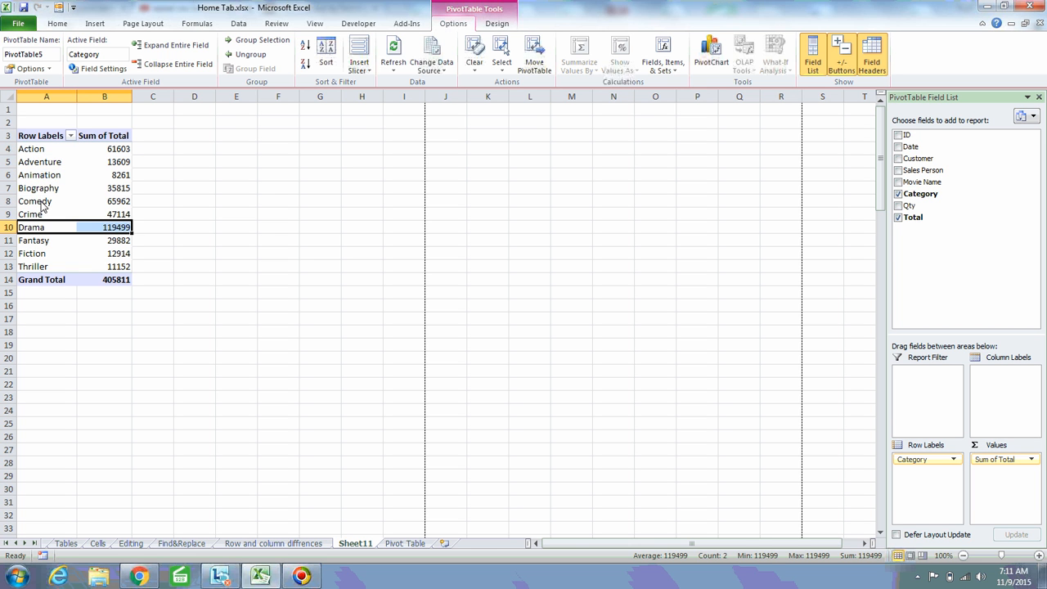
Group the Action, Animation, Comedy and Drama categories together in the pivot table's row labels.
{"action": "left_click", "coordinate": [37, 152]}
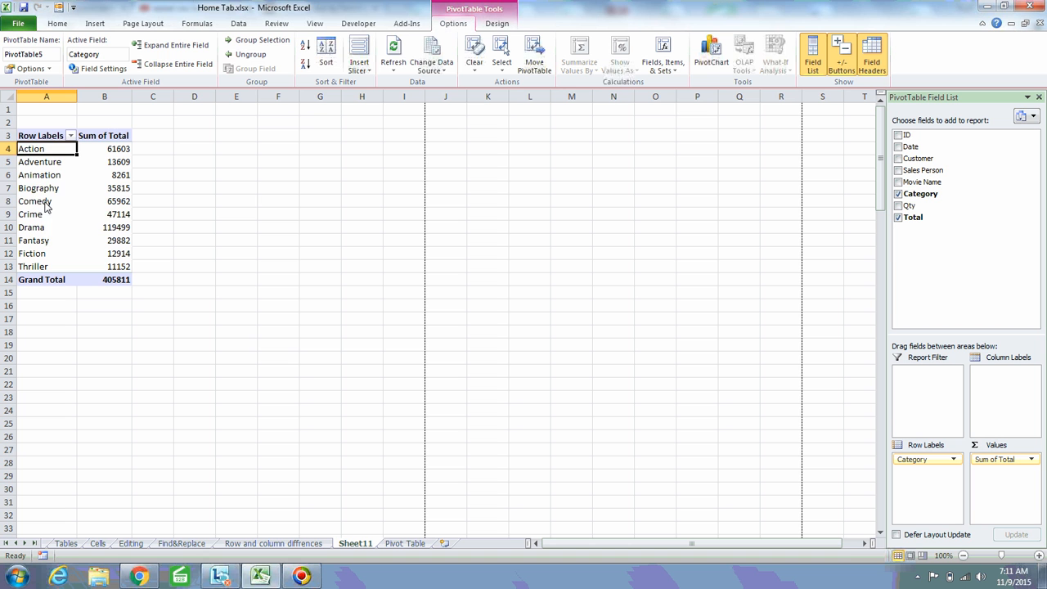
{"action": "left_click", "coordinate": [48, 204], "text": "ctrl"}
{"action": "left_click", "coordinate": [36, 228], "text": "ctrl"}
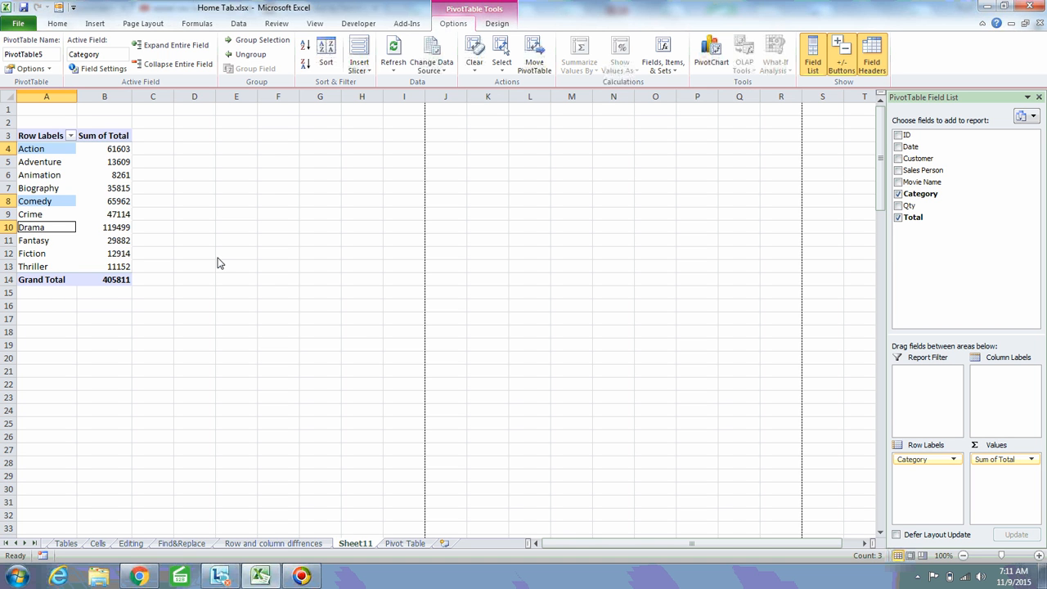
{"action": "left_click", "coordinate": [48, 180], "text": "ctrl"}
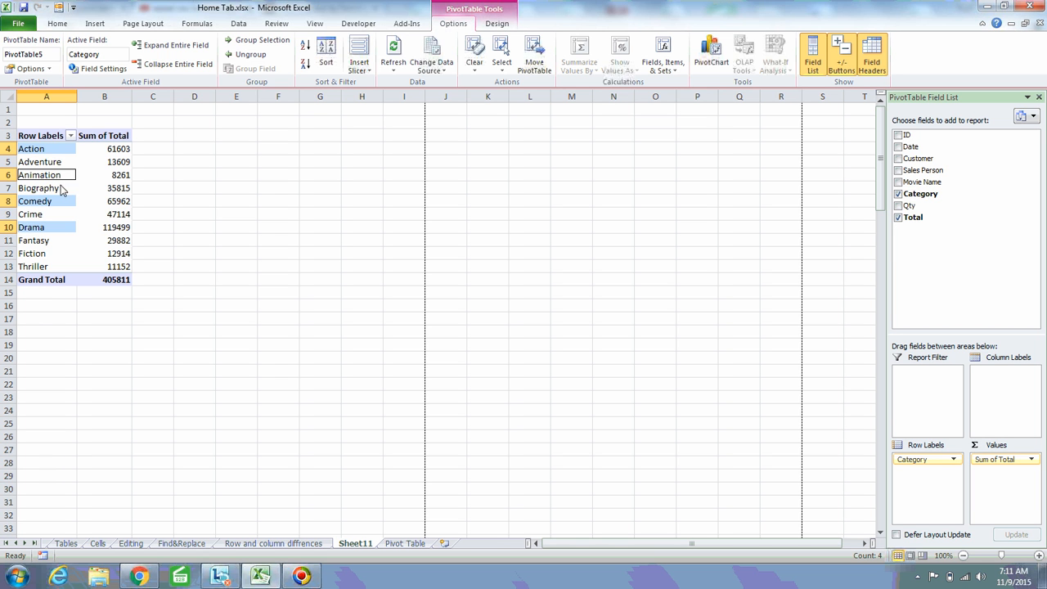
{"action": "right_click", "coordinate": [54, 150]}
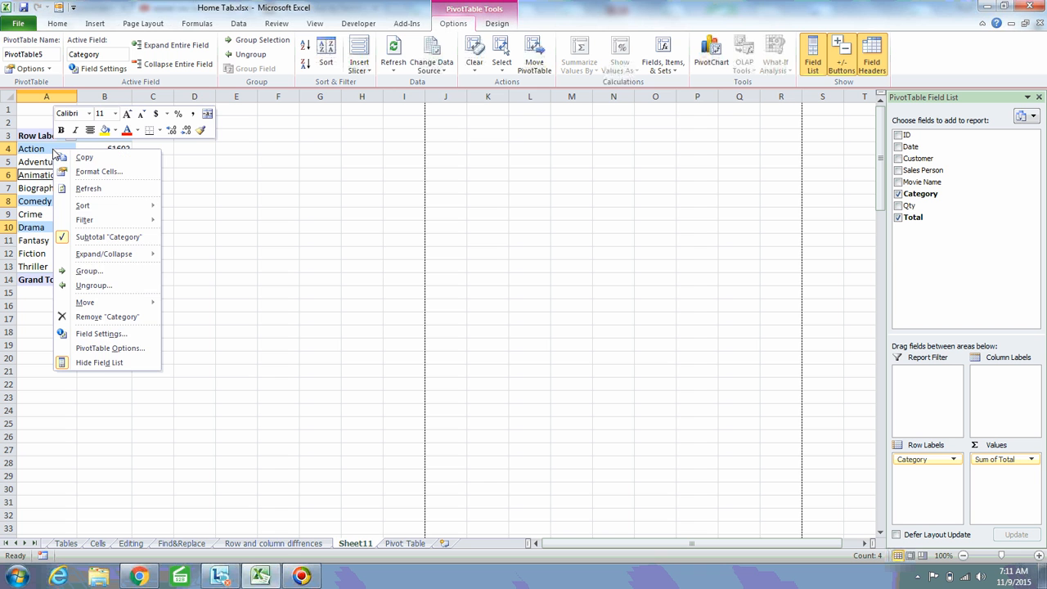
{"action": "left_click", "coordinate": [103, 273]}
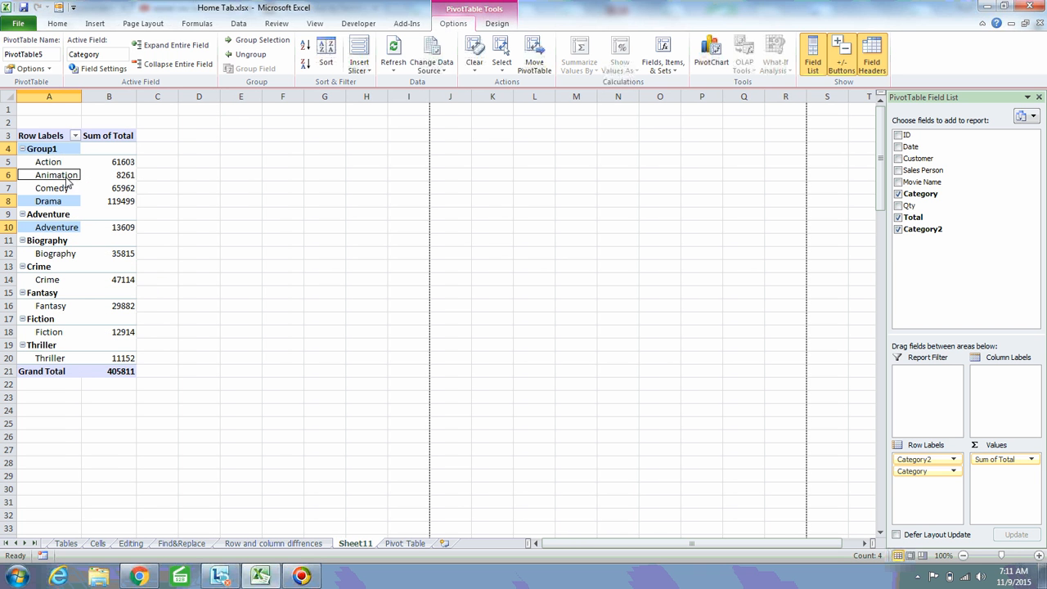
Examine the new group heading and the categories listed beneath it in the row labels.
{"action": "left_click", "coordinate": [46, 152]}
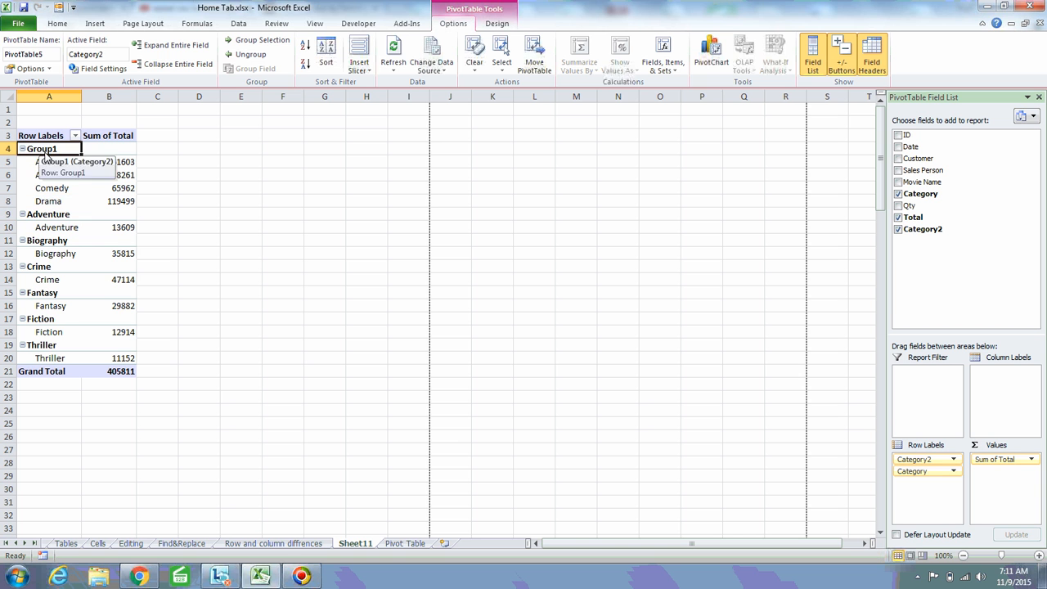
{"action": "key", "text": "Down"}
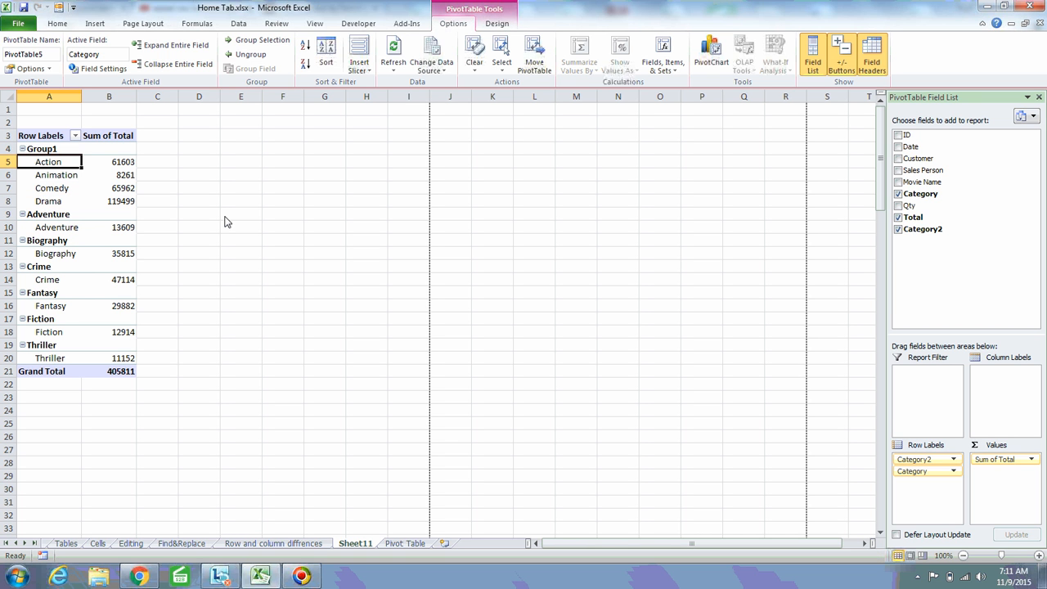
{"action": "key", "text": "shift+Down"}
{"action": "key", "text": "shift+Down"}
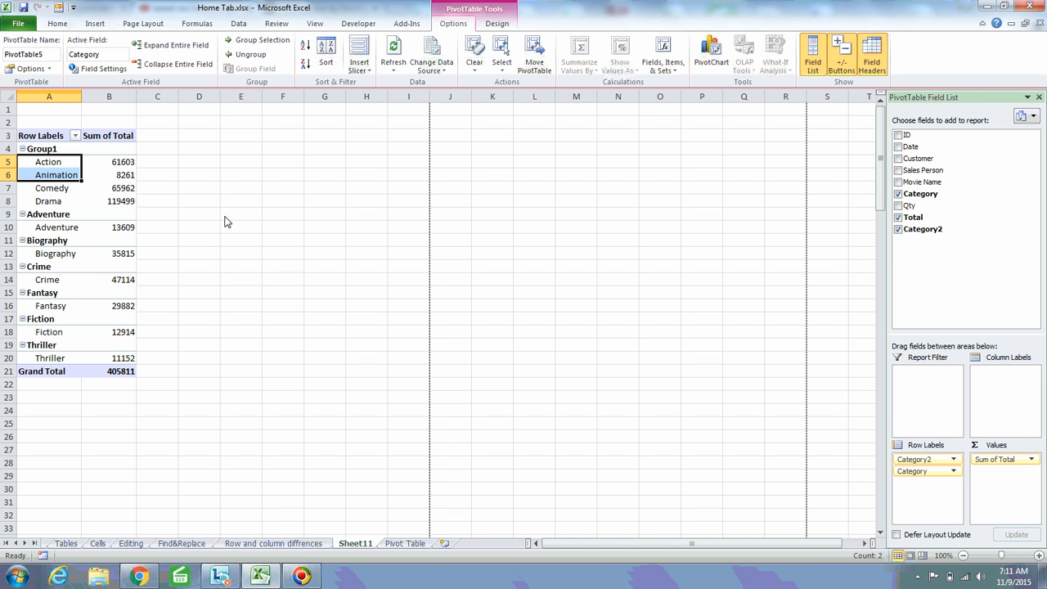
{"action": "key", "text": "shift+Down"}
{"action": "key", "text": "Up"}
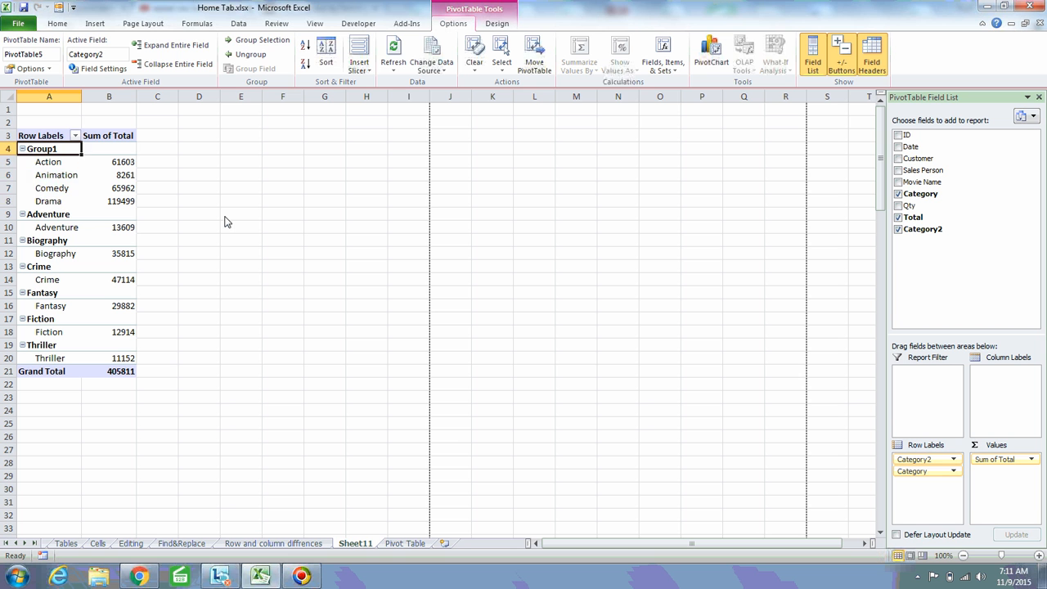
{"action": "key", "text": "Down"}
{"action": "key", "text": "shift+Down"}
{"action": "key", "text": "shift+Down"}
{"action": "key", "text": "shift+Down"}
{"action": "key", "text": "Up"}
{"action": "key", "text": "Up"}
{"action": "key", "text": "Down"}
{"action": "key", "text": "Down"}
{"action": "key", "text": "Up"}
Change the pivot table's report layout to tabular form.
{"action": "left_click", "coordinate": [498, 24]}
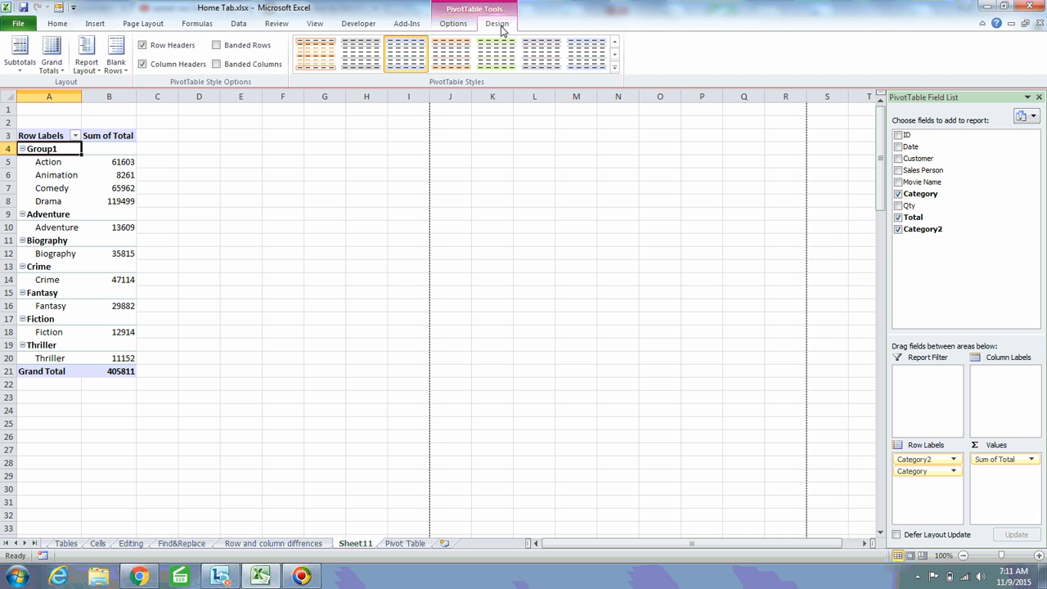
{"action": "left_click", "coordinate": [86, 62]}
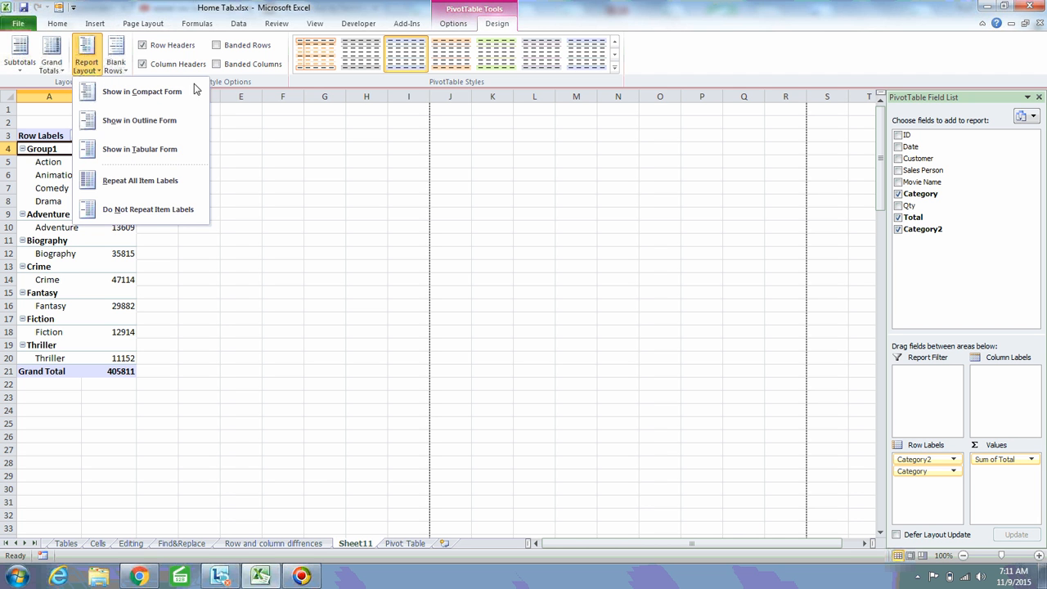
{"action": "left_click", "coordinate": [147, 154]}
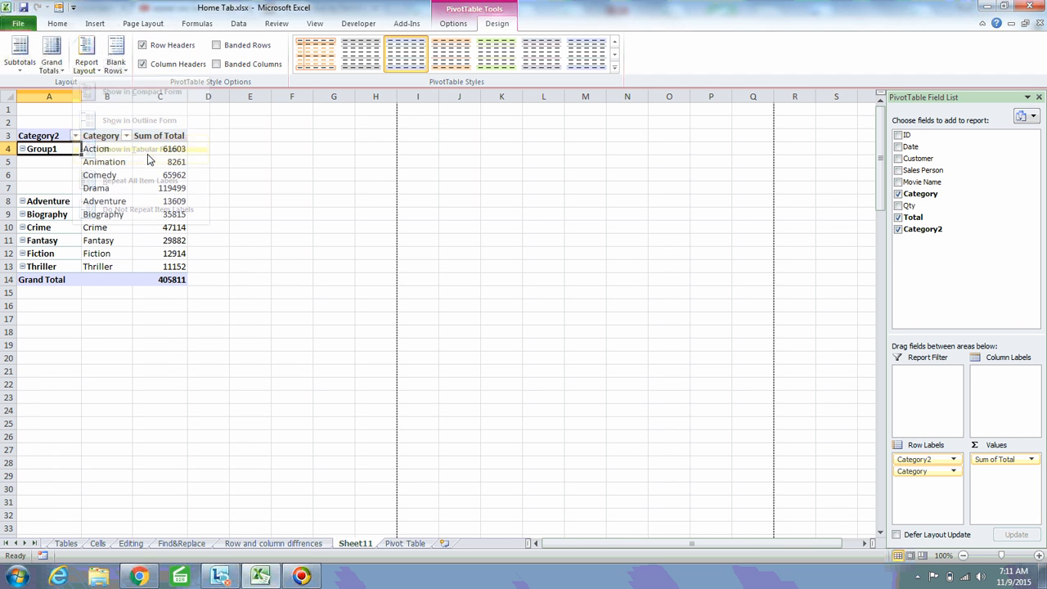
Examine which categories belong to the first group in the tabular layout, from Action to Drama.
{"action": "left_click", "coordinate": [99, 152]}
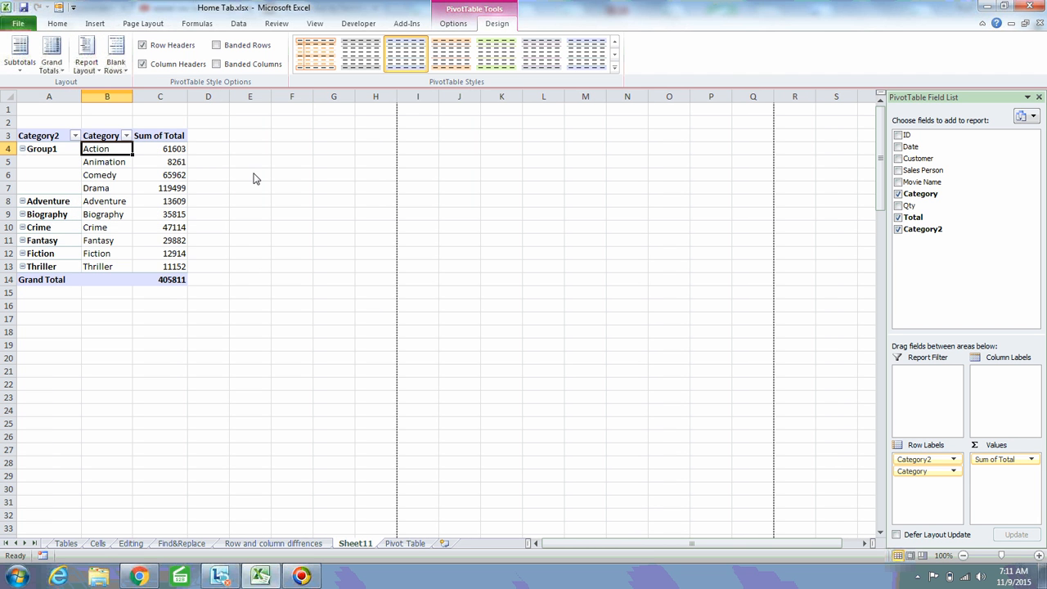
{"action": "key", "text": "shift+Down"}
{"action": "key", "text": "shift+Down"}
{"action": "key", "text": "shift+Down"}
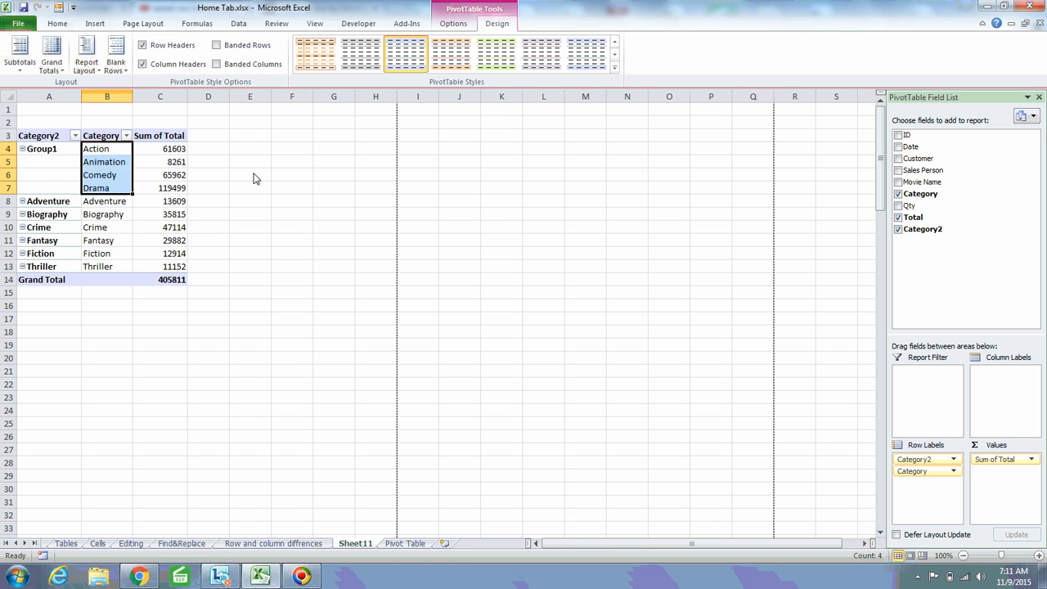
{"action": "key", "text": "Up"}
{"action": "key", "text": "Down"}
{"action": "key", "text": "shift+Down"}
{"action": "key", "text": "shift+Down"}
{"action": "key", "text": "shift+Down"}
Rename the group containing Action, Animation, Comedy and Drama as "Action,animation".
{"action": "key", "text": "Left"}
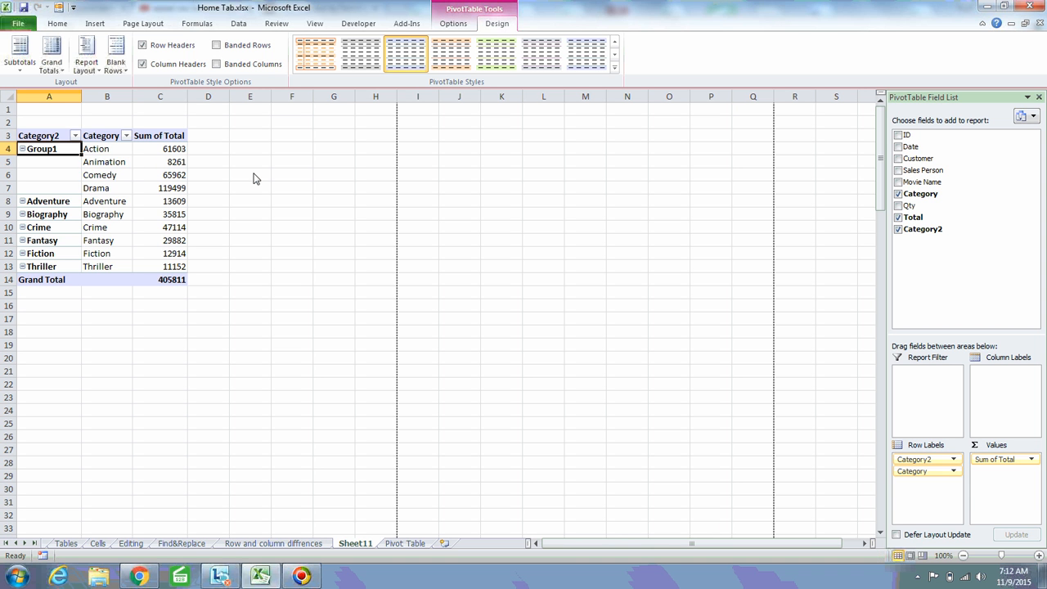
{"action": "key", "text": "F2"}
{"action": "key", "text": "Escape"}
{"action": "key", "text": "F2"}
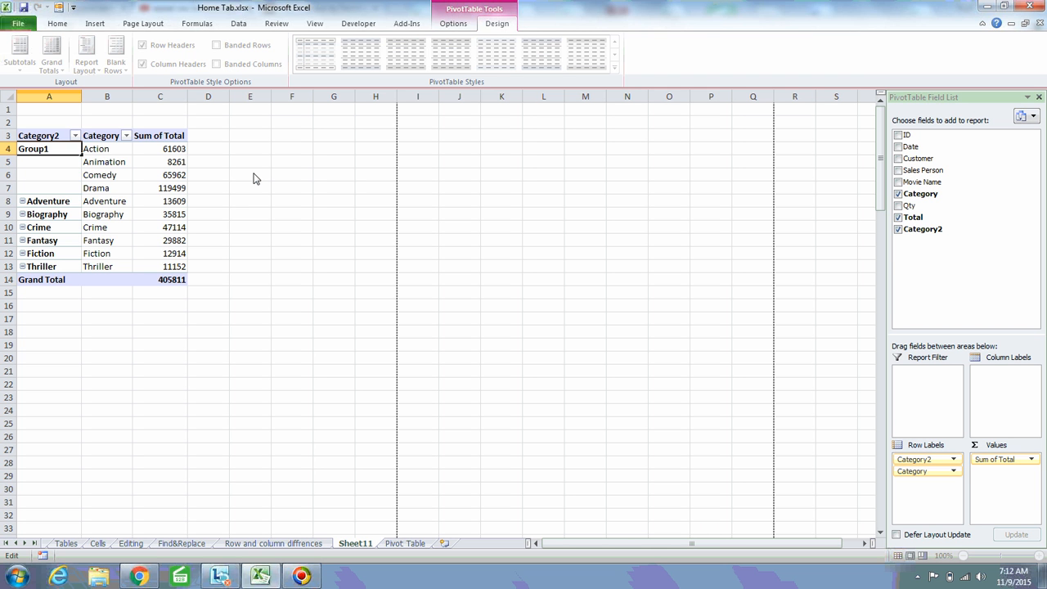
{"action": "key", "text": "BackSpace"}
{"action": "key", "text": "BackSpace"}
{"action": "key", "text": "BackSpace"}
{"action": "key", "text": "BackSpace"}
{"action": "key", "text": "BackSpace"}
{"action": "key", "text": "BackSpace"}
{"action": "type", "text": "Action"}
{"action": "type", "text": ",amin"}
{"action": "key", "text": "BackSpace"}
{"action": "type", "text": "nimation"}
{"action": "key", "text": "Return"}
Group the Adventure, Biography, Crime and Fiction categories together in the Category column.
{"action": "key", "text": "Down"}
{"action": "key", "text": "Down"}
{"action": "key", "text": "Down"}
{"action": "key", "text": "Right"}
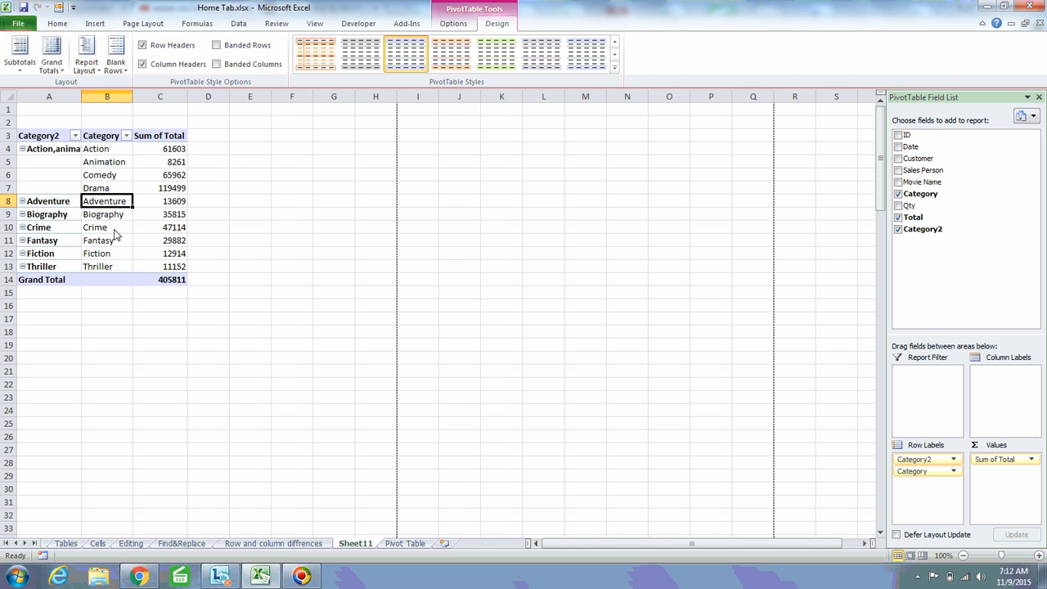
{"action": "key", "text": "shift+Down"}
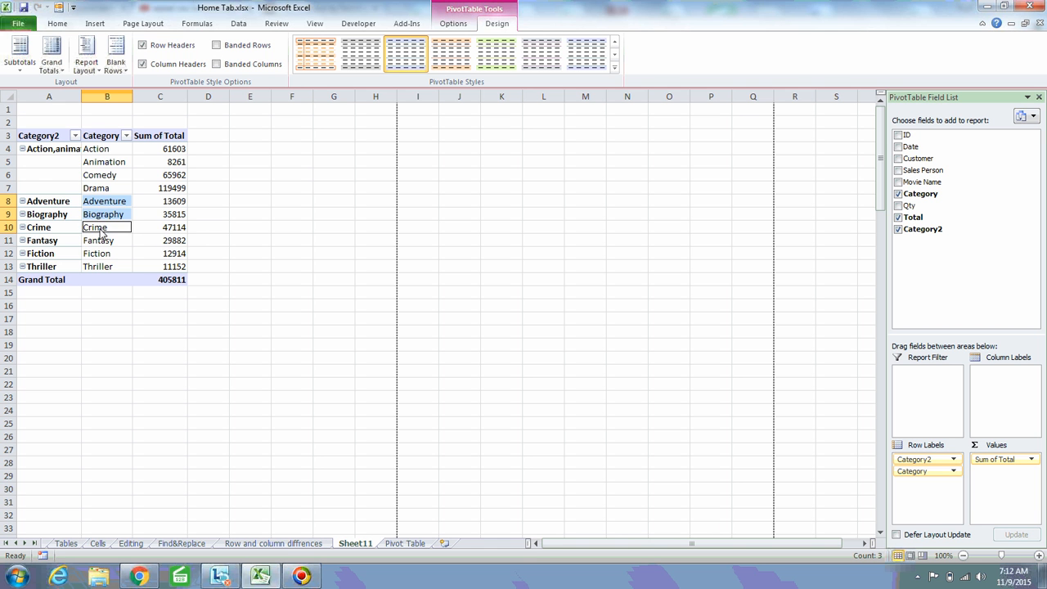
{"action": "key", "text": "shift+Down"}
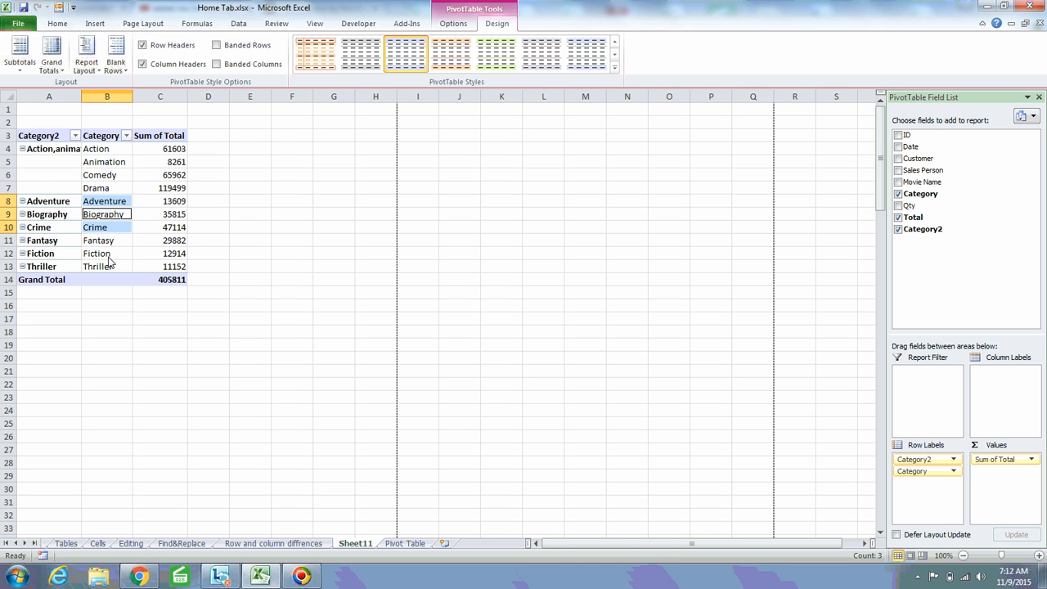
{"action": "left_click", "coordinate": [110, 254], "text": "ctrl"}
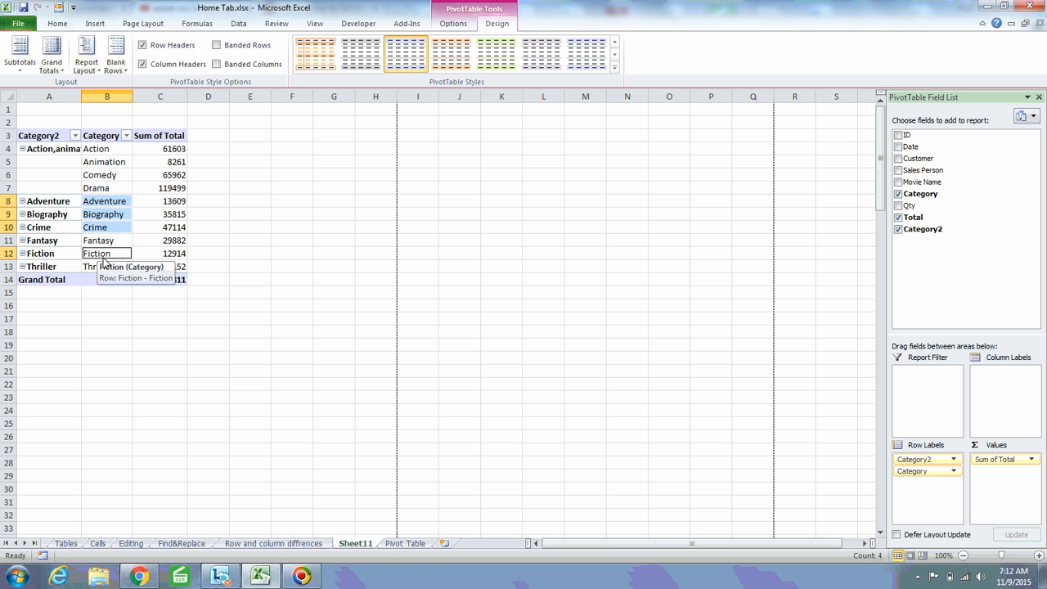
{"action": "right_click", "coordinate": [102, 203]}
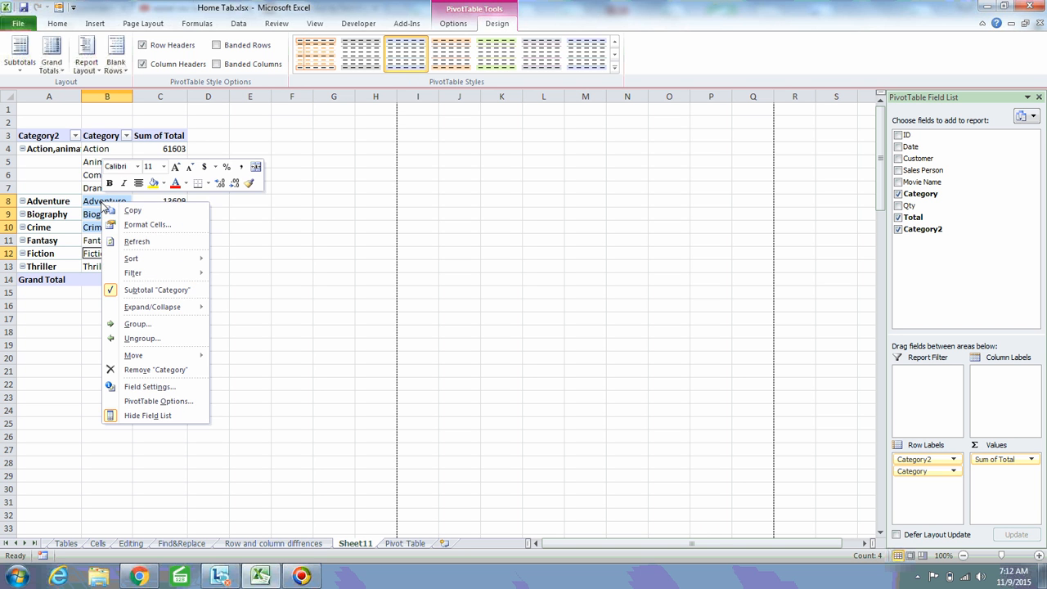
{"action": "left_click", "coordinate": [137, 325]}
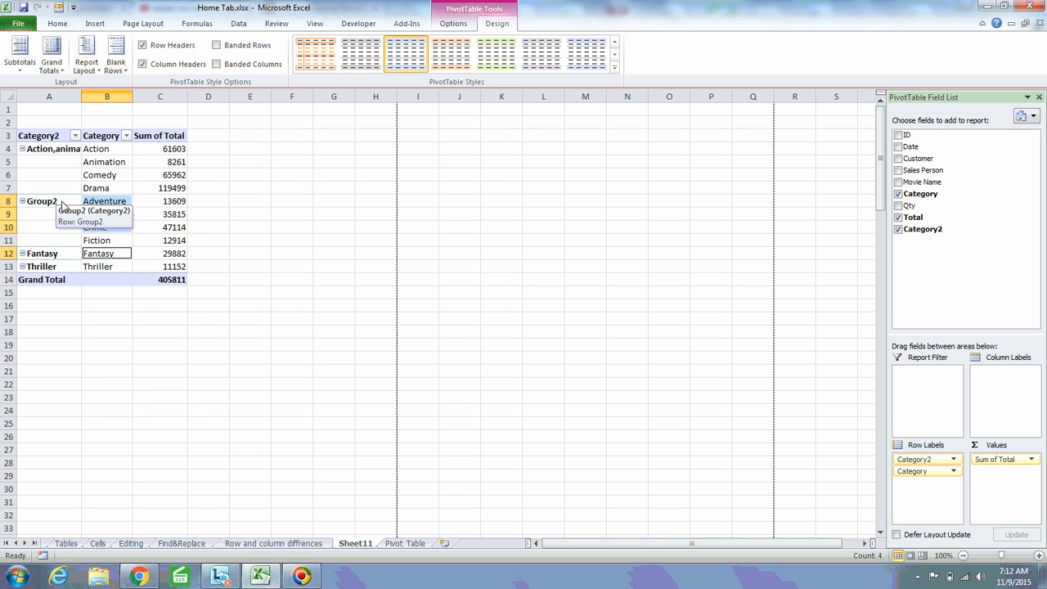
Rename the group containing Adventure, Biography, Crime and Fiction as "Crime,adv".
{"action": "left_click", "coordinate": [62, 203]}
{"action": "key", "text": "F2"}
{"action": "key", "text": "BackSpace"}
{"action": "key", "text": "BackSpace"}
{"action": "key", "text": "BackSpace"}
{"action": "key", "text": "BackSpace"}
{"action": "key", "text": "BackSpace"}
{"action": "key", "text": "BackSpace"}
{"action": "type", "text": "te"}
{"action": "key", "text": "BackSpace"}
{"action": "key", "text": "BackSpace"}
{"action": "key", "text": "BackSpace"}
{"action": "type", "text": "Crime,ac"}
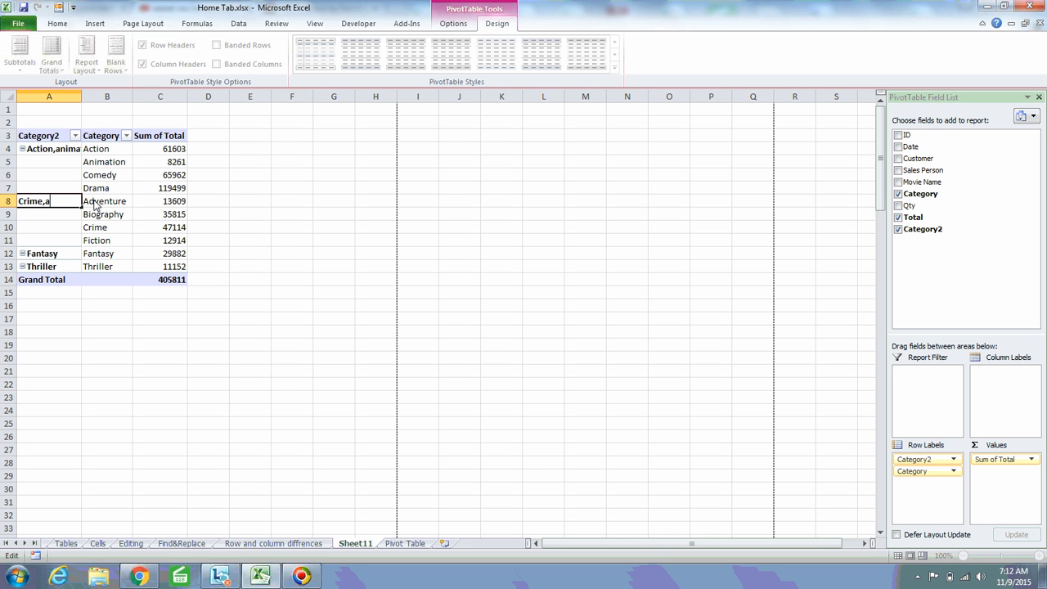
{"action": "key", "text": "Return"}
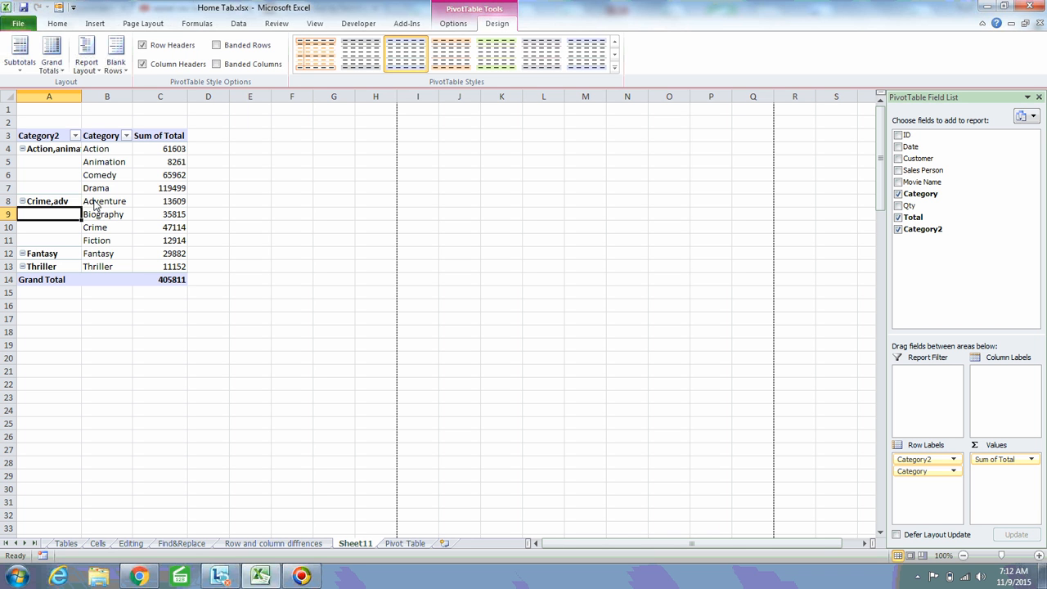
Group the remaining Fantasy and Thriller categories together, and select the new group's label.
{"action": "key", "text": "Down"}
{"action": "key", "text": "Down"}
{"action": "key", "text": "Down"}
{"action": "key", "text": "Right"}
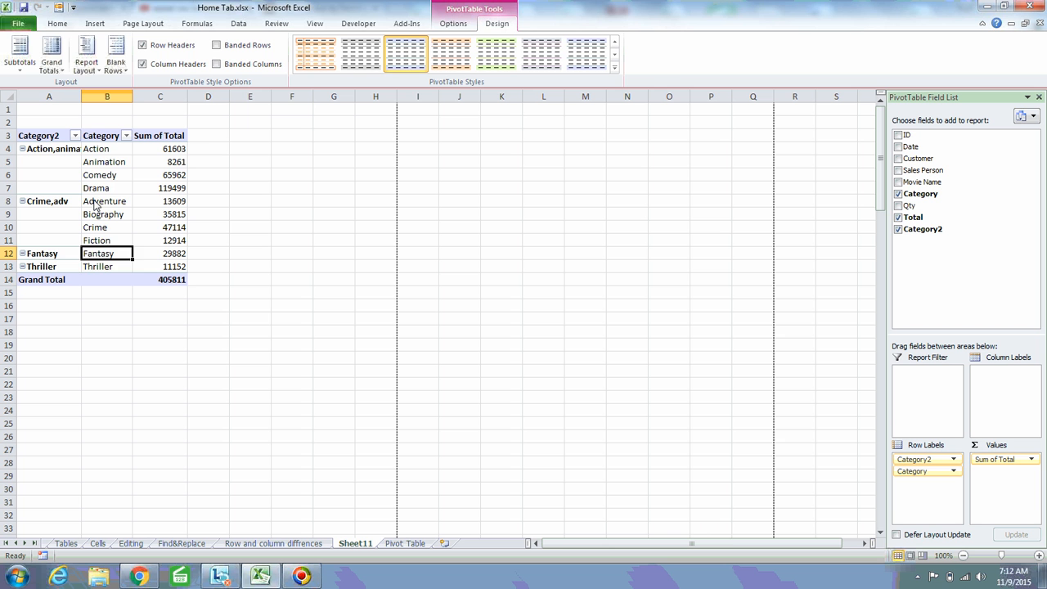
{"action": "key", "text": "shift+Down"}
{"action": "right_click", "coordinate": [112, 262]}
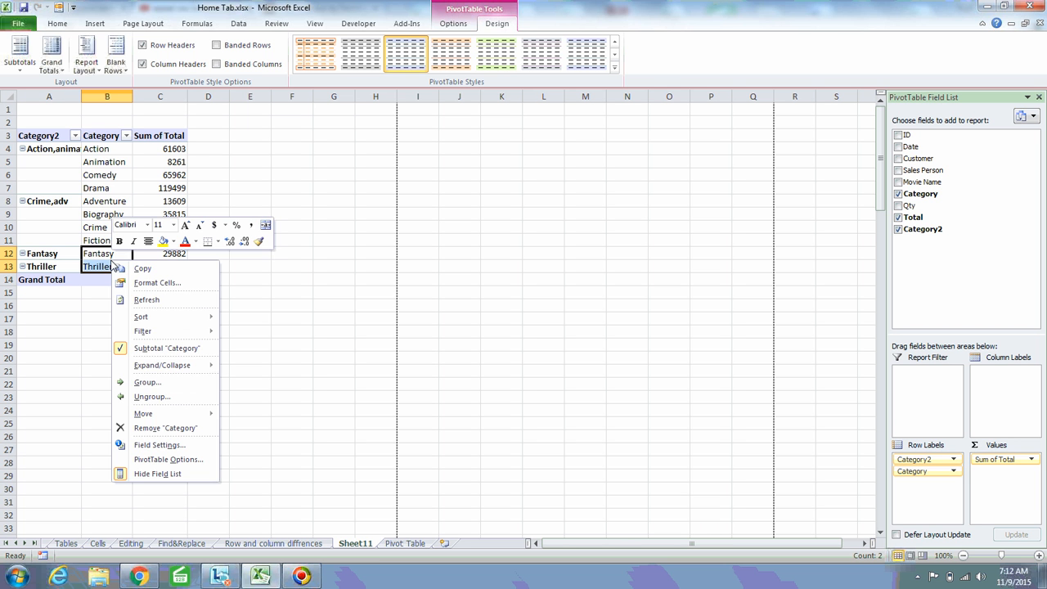
{"action": "left_click", "coordinate": [157, 382]}
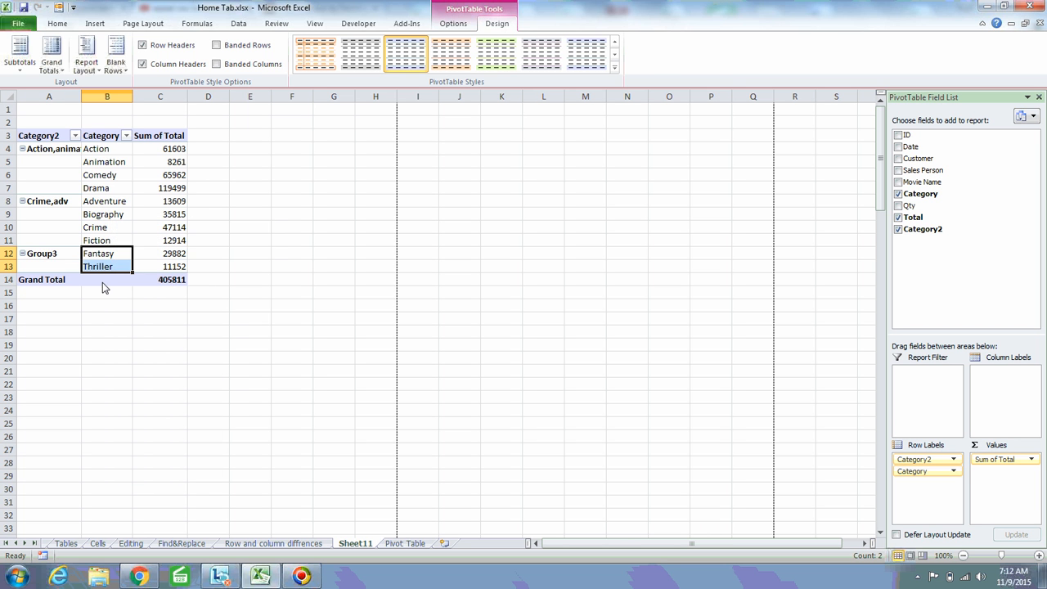
{"action": "left_click", "coordinate": [51, 256]}
{"action": "left_click", "coordinate": [54, 261]}
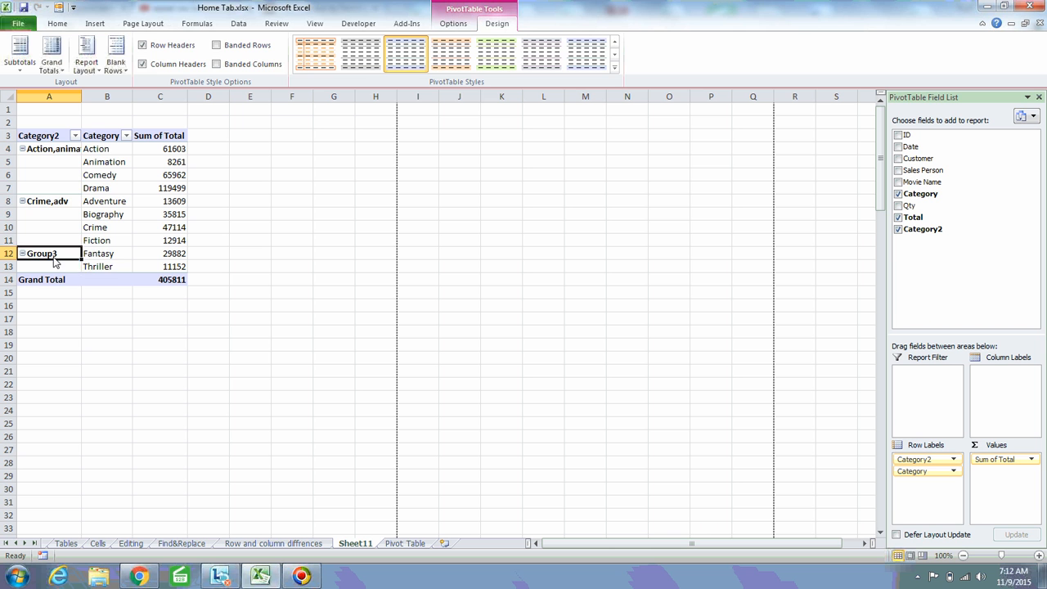
Rename the group containing Fantasy and Thriller as "fan,thri".
{"action": "key", "text": "F2"}
{"action": "key", "text": "BackSpace"}
{"action": "key", "text": "BackSpace"}
{"action": "key", "text": "BackSpace"}
{"action": "key", "text": "BackSpace"}
{"action": "key", "text": "BackSpace"}
{"action": "key", "text": "BackSpace"}
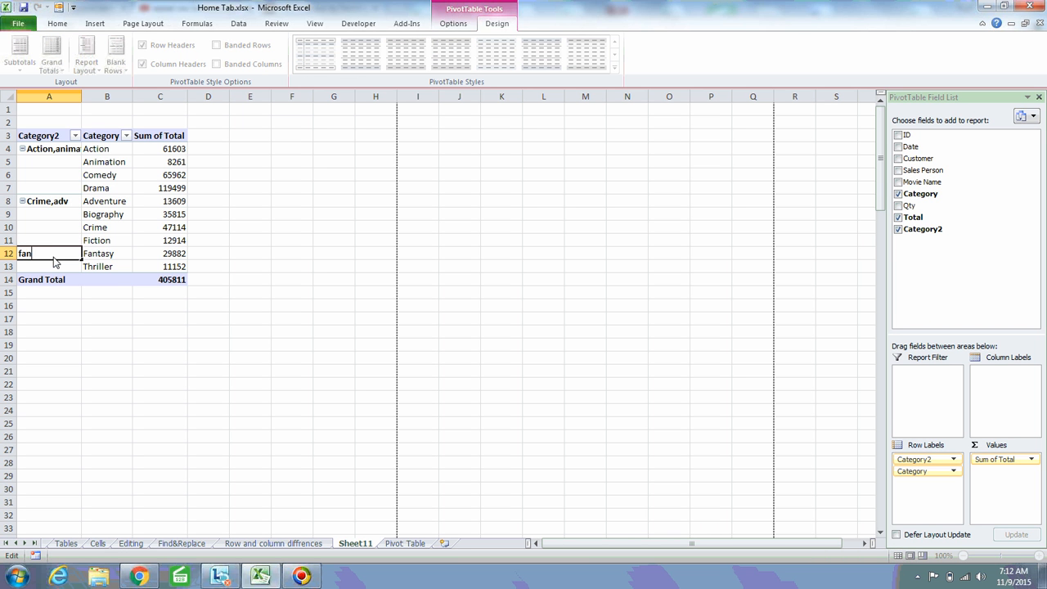
{"action": "type", "text": "fan,thir"}
{"action": "key", "text": "BackSpace"}
{"action": "key", "text": "BackSpace"}
{"action": "type", "text": "hri"}
{"action": "key", "text": "Return"}
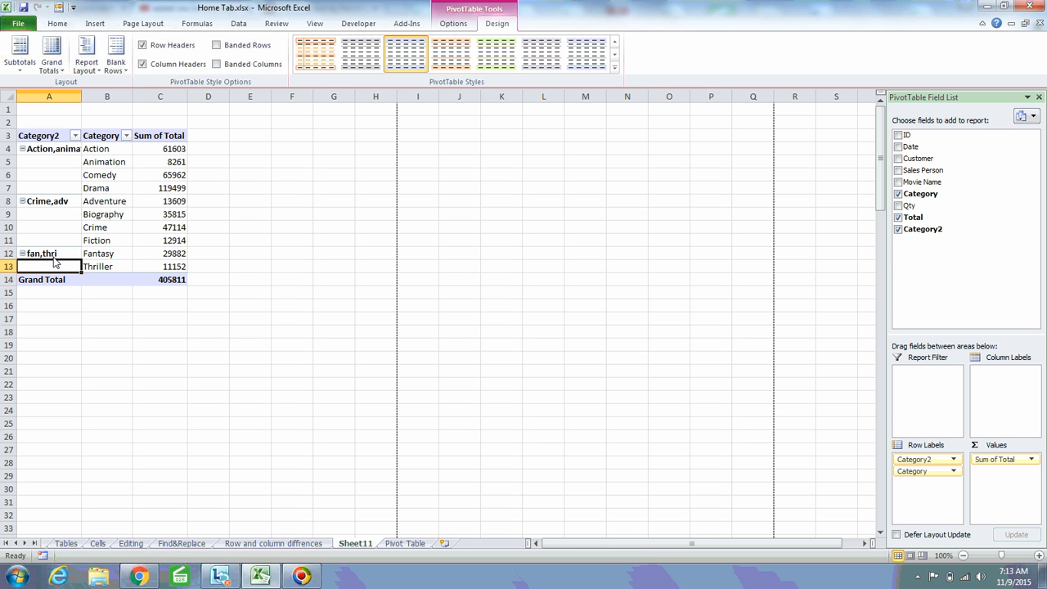
{"action": "left_click", "coordinate": [54, 258]}
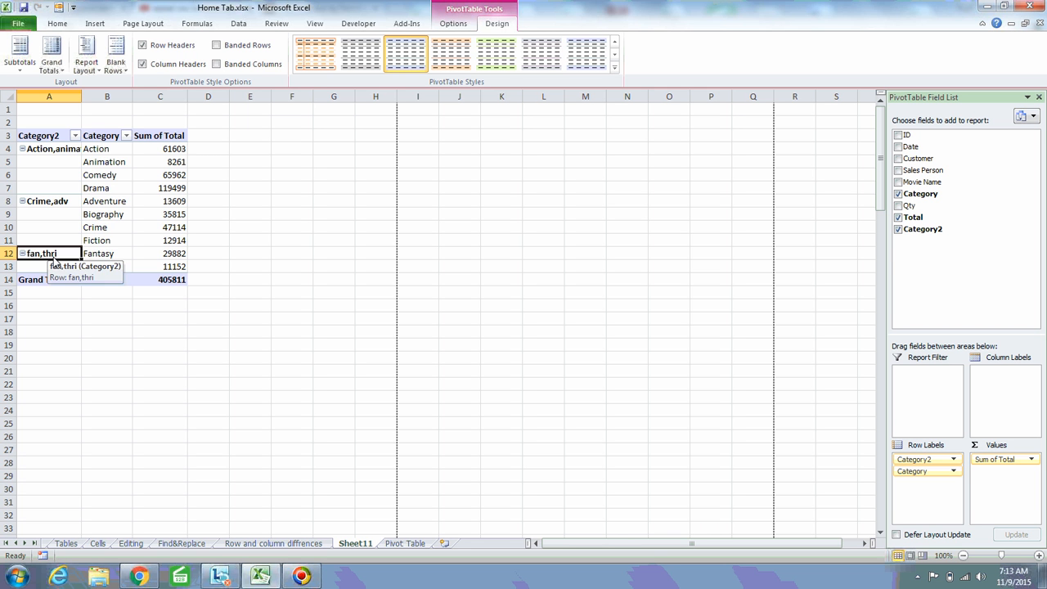
Collapse the entire Category2 field to its group rows.
{"action": "left_click", "coordinate": [58, 158]}
{"action": "right_click", "coordinate": [59, 155]}
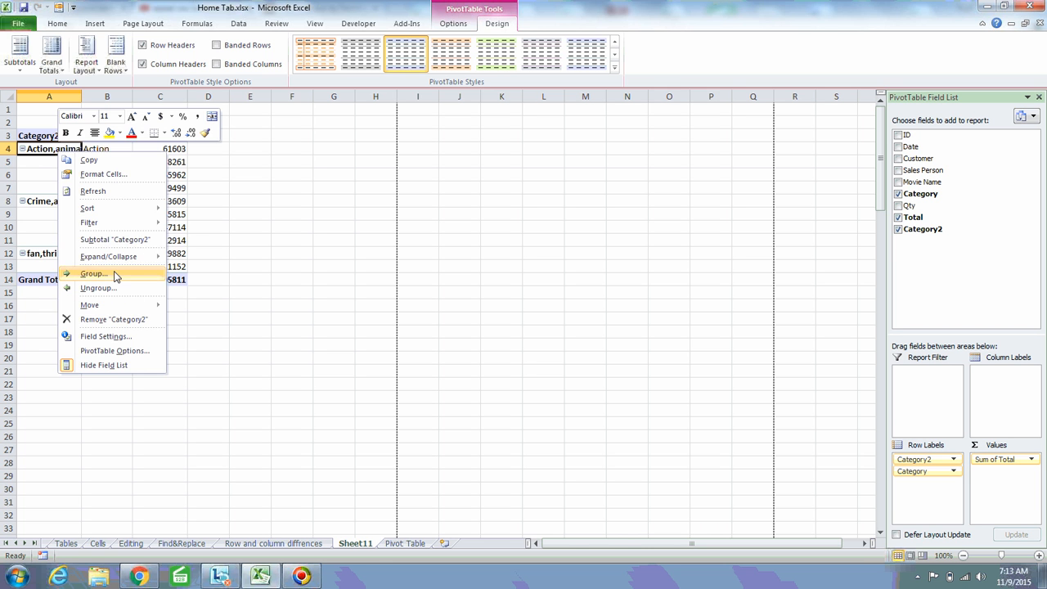
{"action": "left_click", "coordinate": [81, 192]}
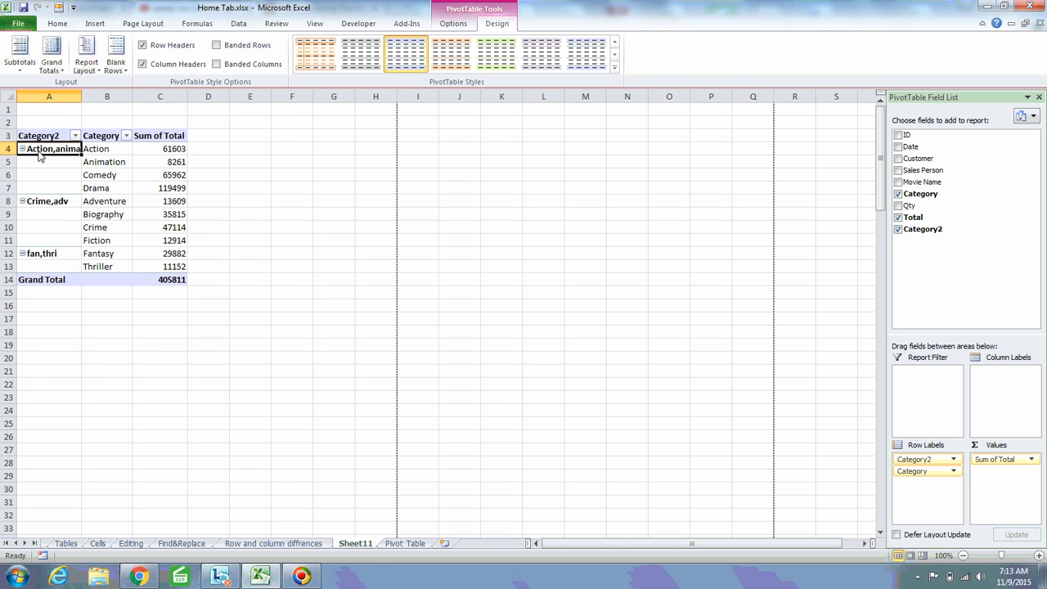
{"action": "right_click", "coordinate": [39, 152]}
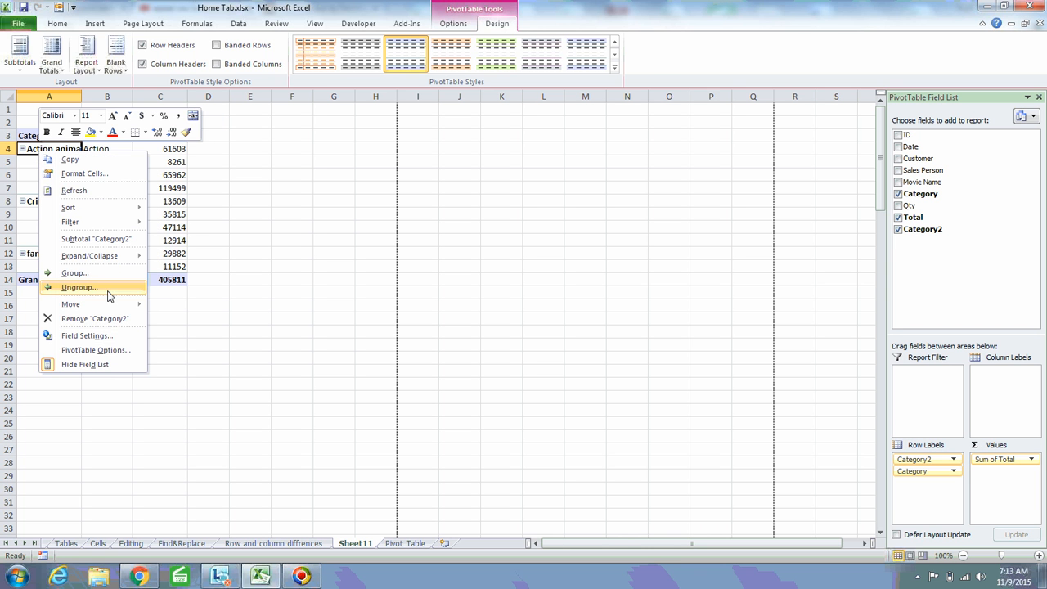
{"action": "mouse_move", "coordinate": [115, 255]}
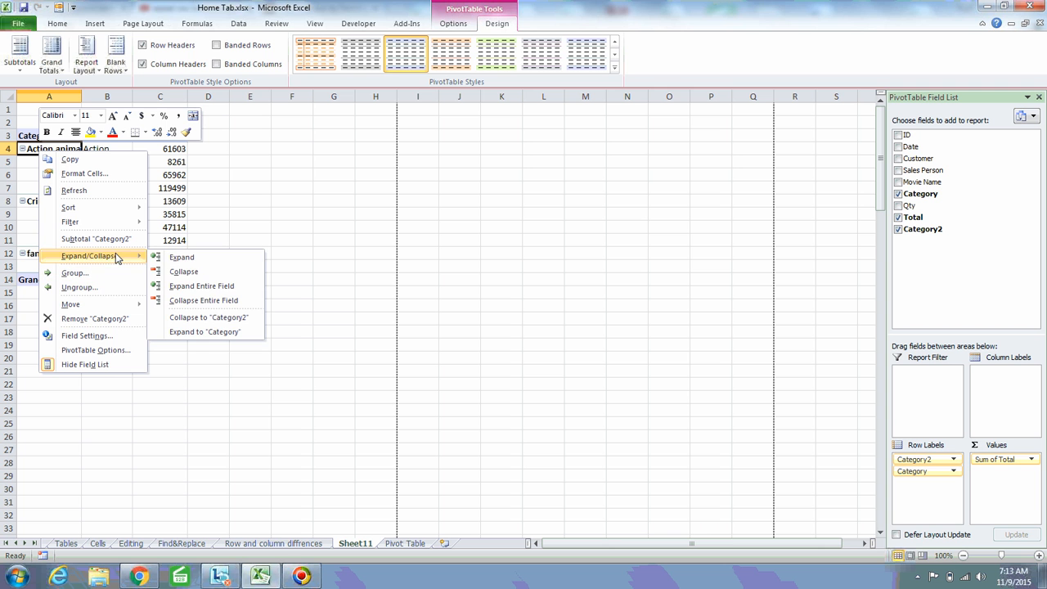
{"action": "left_click", "coordinate": [204, 303]}
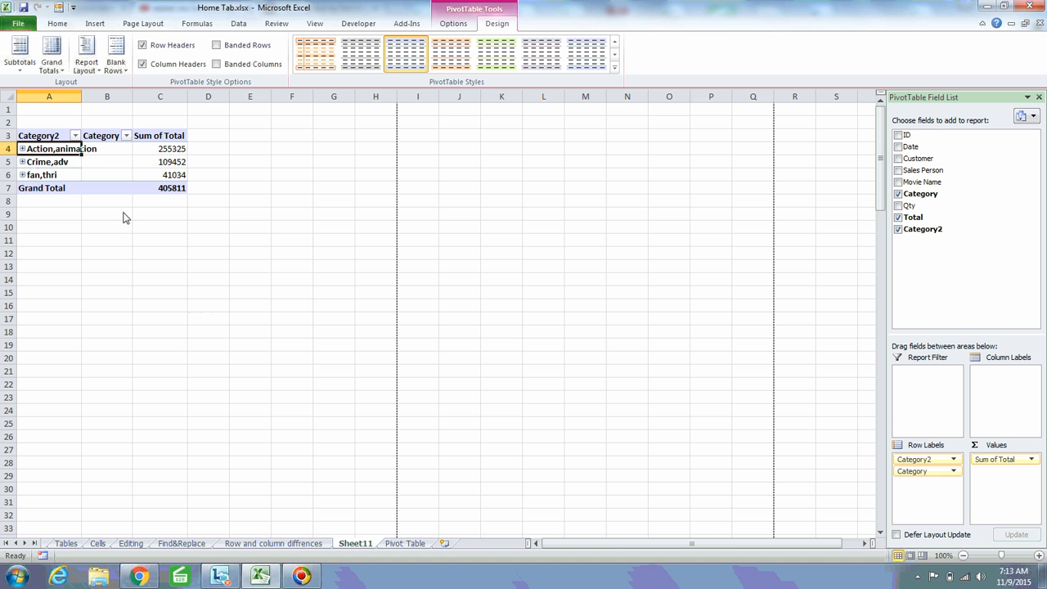
Expand only the "Action,animation" group to list its individual categories.
{"action": "right_click", "coordinate": [36, 151]}
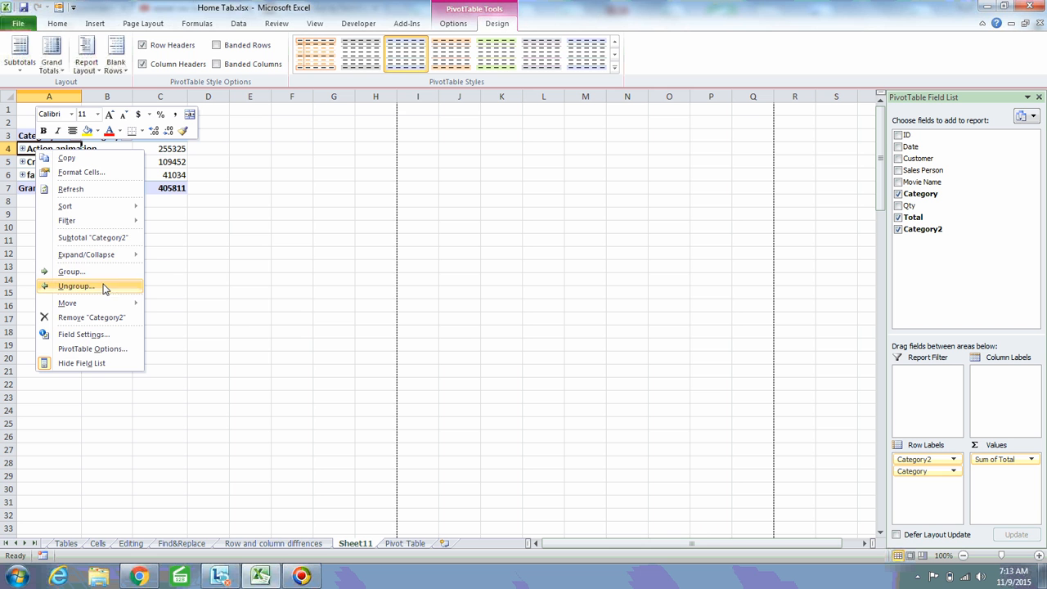
{"action": "mouse_move", "coordinate": [93, 262]}
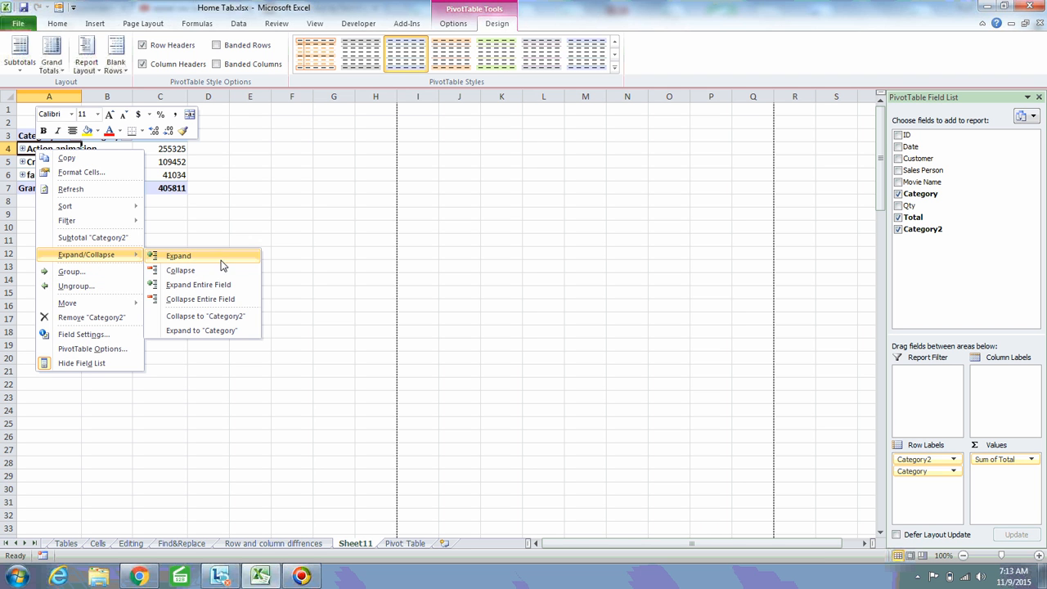
{"action": "left_click", "coordinate": [183, 262]}
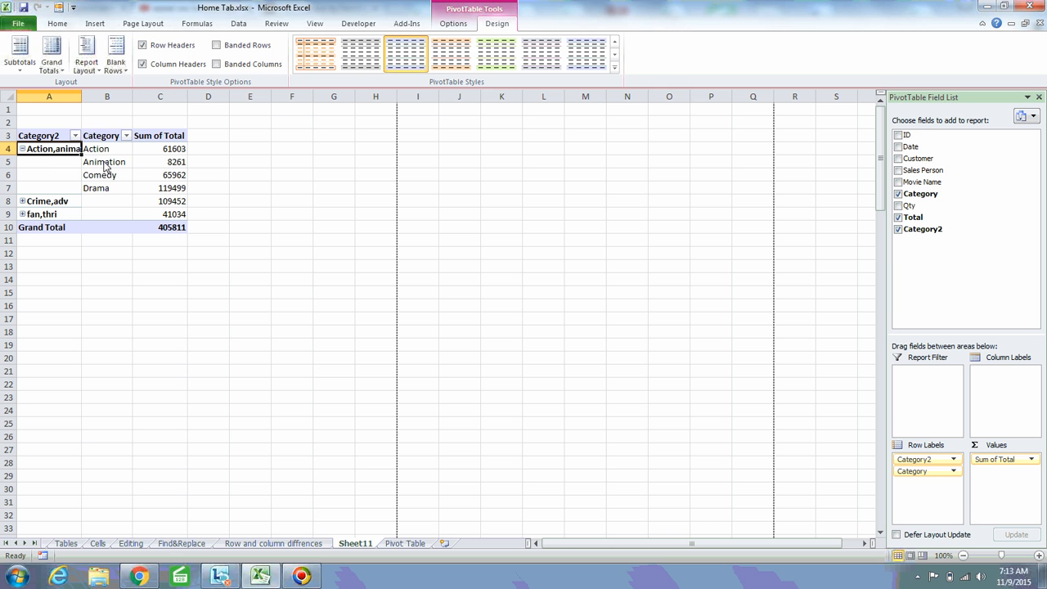
Expand the entire Category2 field to list the categories of every group.
{"action": "right_click", "coordinate": [52, 156]}
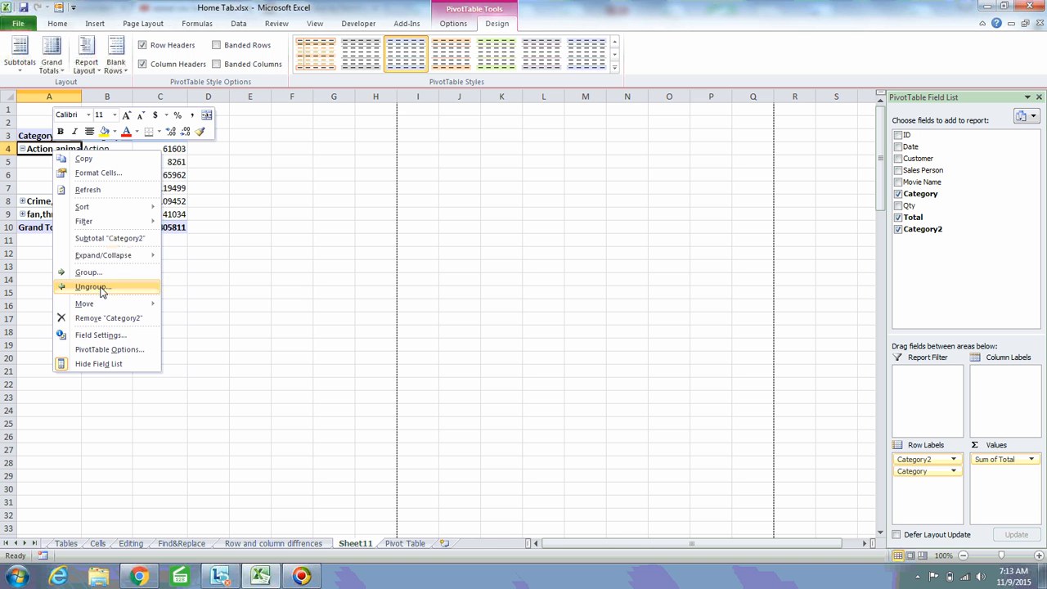
{"action": "mouse_move", "coordinate": [122, 262]}
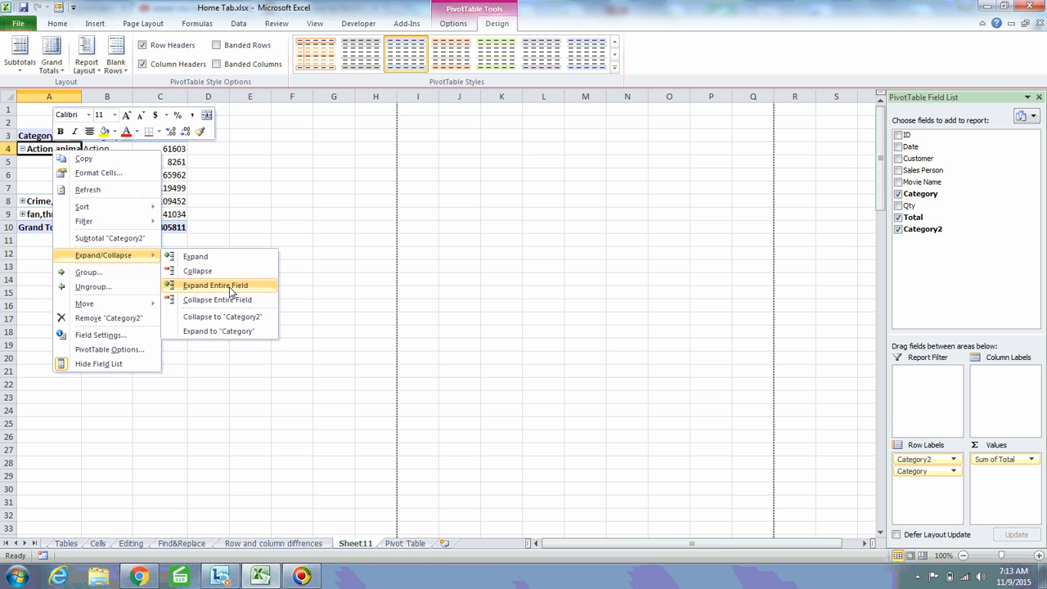
{"action": "left_click", "coordinate": [230, 288]}
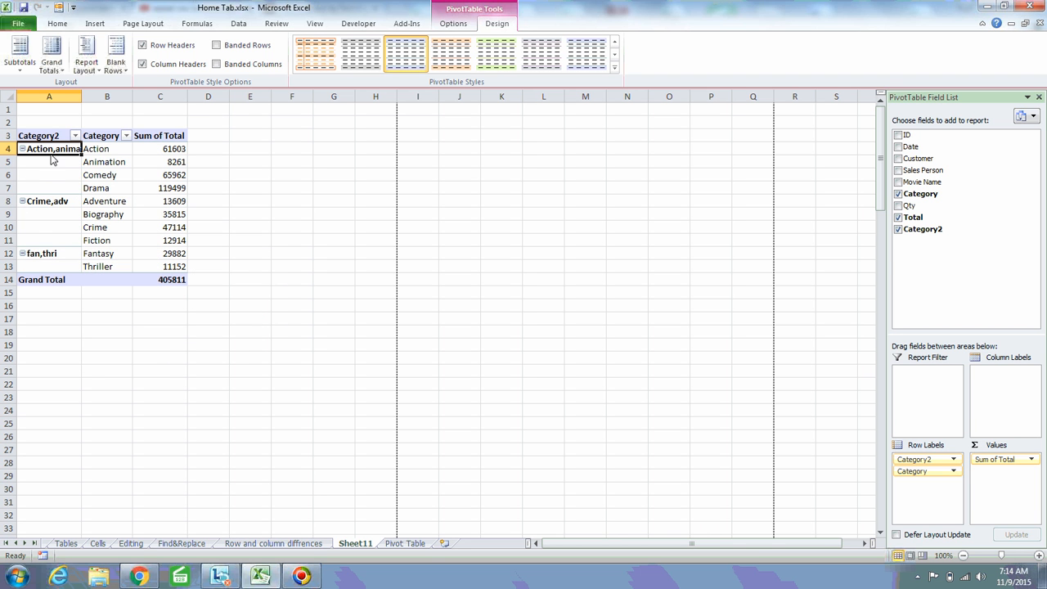
{"action": "left_click", "coordinate": [98, 166]}
{"action": "left_click", "coordinate": [56, 152]}
Remove the Category, Total and Category2 fields from the pivot table.
{"action": "left_click", "coordinate": [898, 194]}
{"action": "left_click", "coordinate": [898, 217]}
{"action": "left_click", "coordinate": [898, 230]}
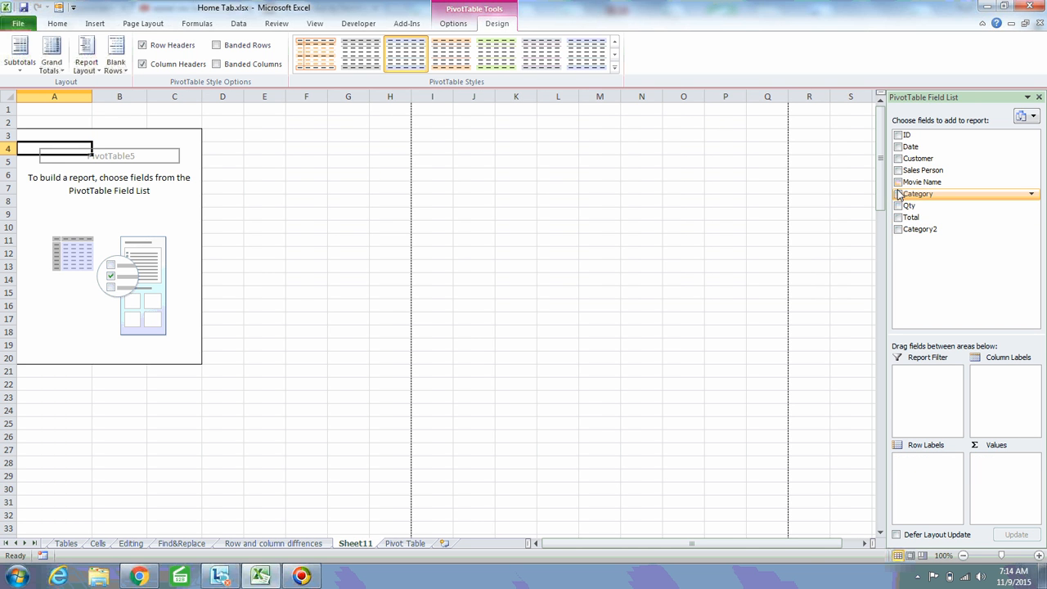
Rebuild the pivot table with Category as row labels, Sum of Total as values and Date as column labels.
{"action": "left_click", "coordinate": [898, 193]}
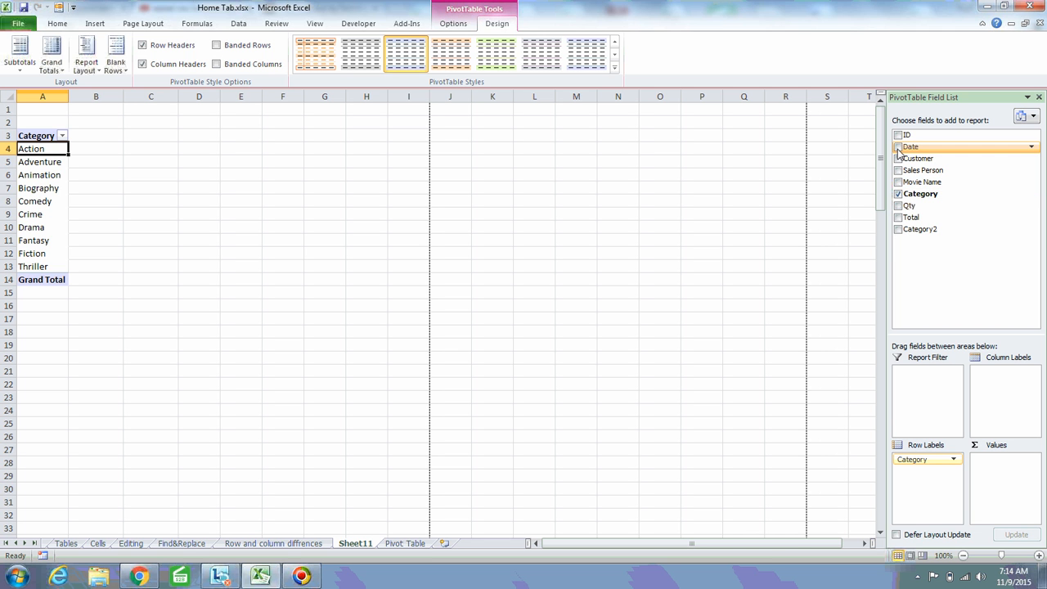
{"action": "left_click", "coordinate": [898, 217]}
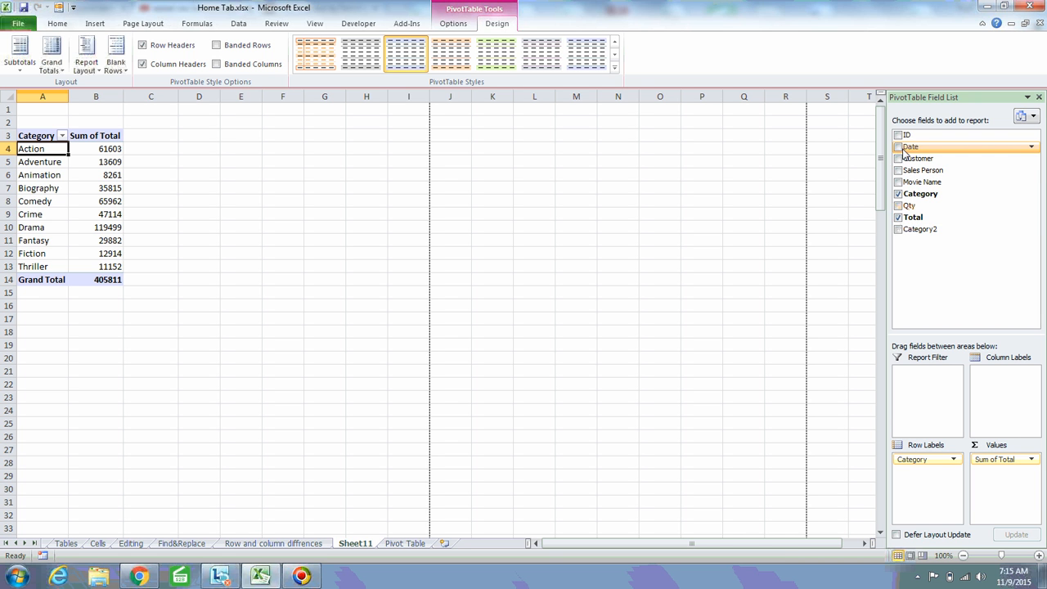
{"action": "left_click_drag", "start_coordinate": [904, 151], "coordinate": [1008, 393]}
{"action": "left_click", "coordinate": [166, 215]}
{"action": "left_click", "coordinate": [45, 173]}
{"action": "left_click", "coordinate": [56, 257]}
{"action": "left_click", "coordinate": [107, 151]}
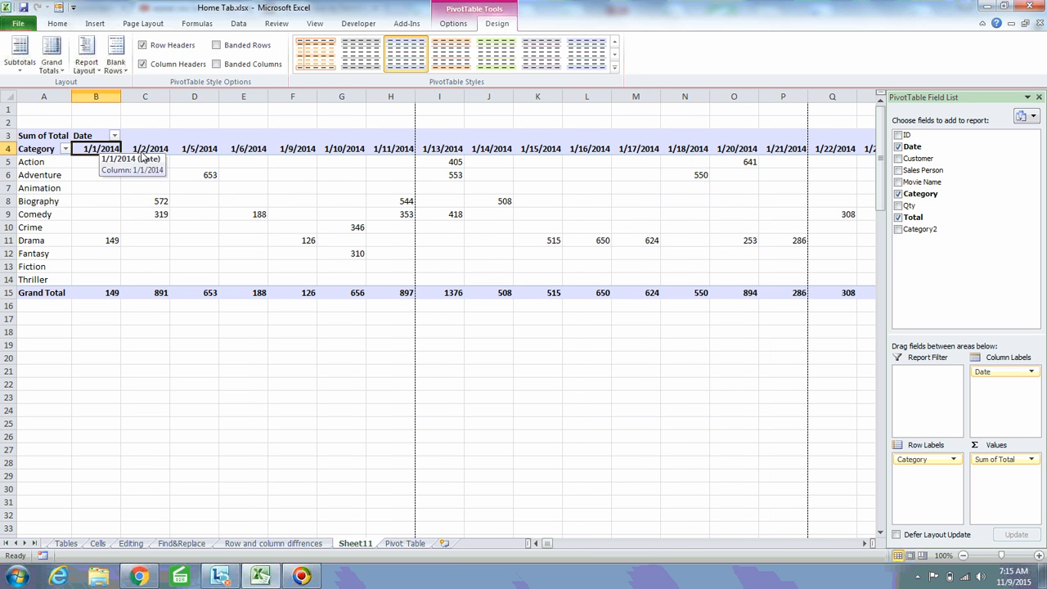
Look across the Date column headings of the pivot table to examine the individual dates.
{"action": "key", "text": "Right"}
{"action": "key", "text": "Right"}
{"action": "key", "text": "Right"}
{"action": "key", "text": "Right"}
{"action": "key", "text": "Right"}
{"action": "key", "text": "Right"}
{"action": "key", "text": "Right"}
{"action": "key", "text": "Right"}
{"action": "key", "text": "Right"}
{"action": "key", "text": "Right"}
{"action": "key", "text": "Right"}
{"action": "key", "text": "Right"}
{"action": "key", "text": "Right"}
{"action": "key", "text": "Right"}
{"action": "key", "text": "Right"}
{"action": "key", "text": "Right"}
{"action": "key", "text": "Right"}
{"action": "key", "text": "Right"}
{"action": "key", "text": "Right"}
{"action": "key", "text": "Right"}
{"action": "key", "text": "Right"}
{"action": "key", "text": "Right"}
{"action": "key", "text": "Right"}
{"action": "key", "text": "Right"}
{"action": "key", "text": "Right"}
{"action": "key", "text": "Right"}
{"action": "key", "text": "Right"}
{"action": "key", "text": "Left"}
{"action": "key", "text": "Left"}
{"action": "key", "text": "Left"}
{"action": "key", "text": "Left"}
{"action": "key", "text": "Left"}
{"action": "key", "text": "Left"}
{"action": "key", "text": "Left"}
{"action": "key", "text": "Left"}
{"action": "key", "text": "Left"}
{"action": "key", "text": "Left"}
{"action": "key", "text": "Left"}
{"action": "key", "text": "Left"}
{"action": "key", "text": "Left"}
{"action": "key", "text": "Left"}
{"action": "key", "text": "Left"}
{"action": "key", "text": "Left"}
{"action": "key", "text": "Left"}
{"action": "key", "text": "Left"}
{"action": "key", "text": "Left"}
{"action": "key", "text": "Left"}
{"action": "key", "text": "Right"}
{"action": "key", "text": "Right"}
{"action": "key", "text": "Right"}
{"action": "key", "text": "Right"}
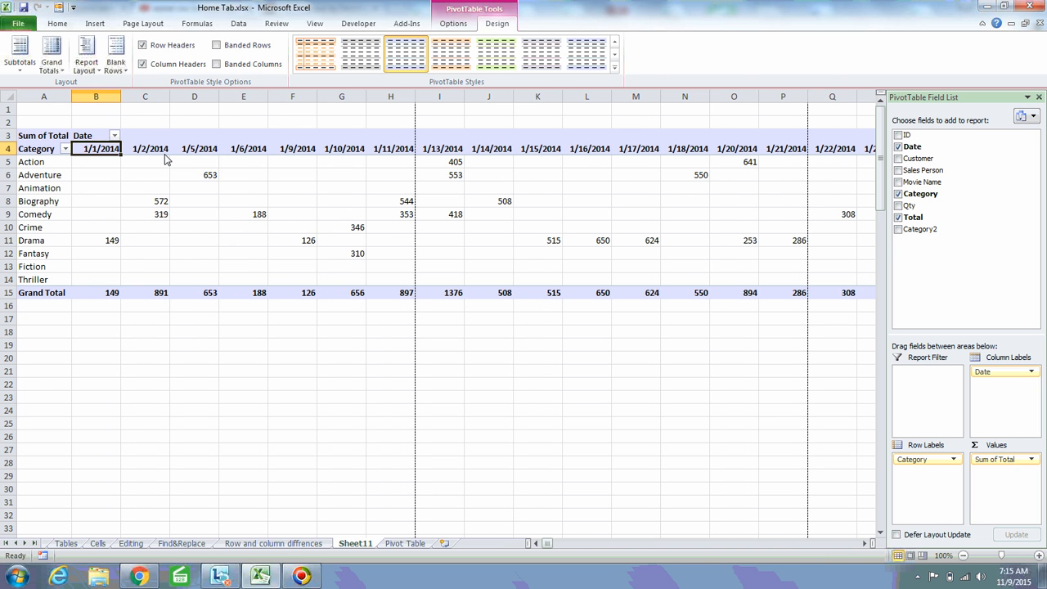
{"action": "key", "text": "Right"}
{"action": "key", "text": "Left"}
{"action": "key", "text": "Left"}
{"action": "key", "text": "Left"}
{"action": "key", "text": "Left"}
{"action": "key", "text": "Left"}
{"action": "key", "text": "Right"}
Group the Date column labels by Months and Years.
{"action": "right_click", "coordinate": [112, 156]}
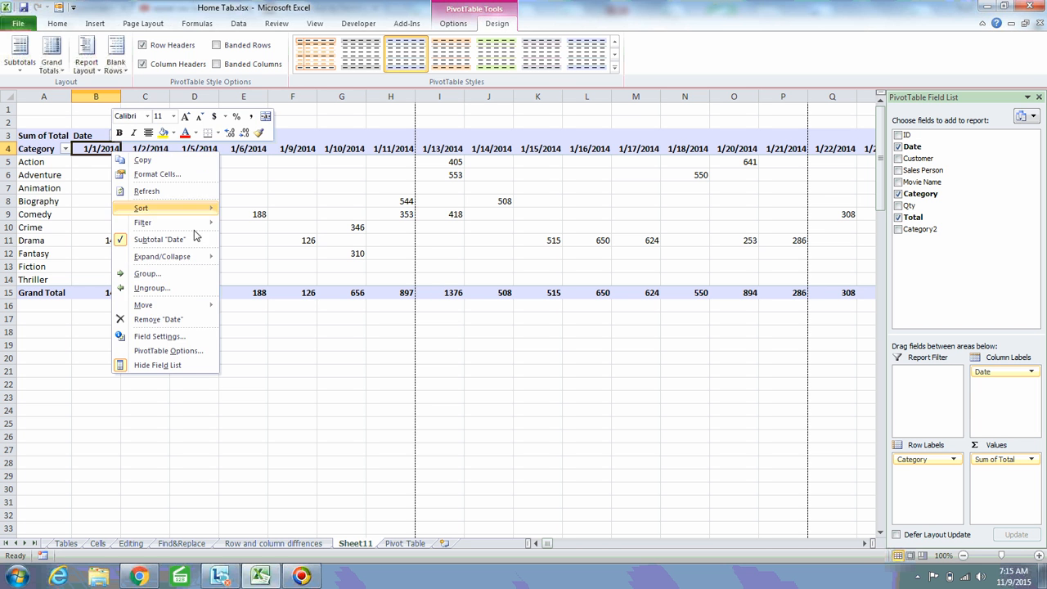
{"action": "left_click", "coordinate": [157, 275]}
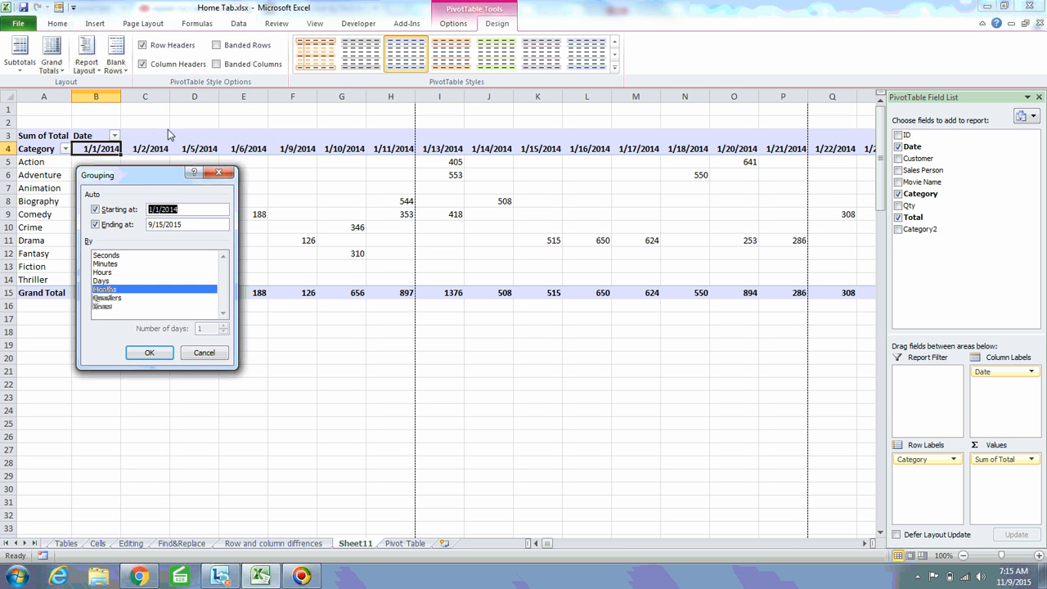
{"action": "left_click_drag", "start_coordinate": [160, 178], "coordinate": [444, 118]}
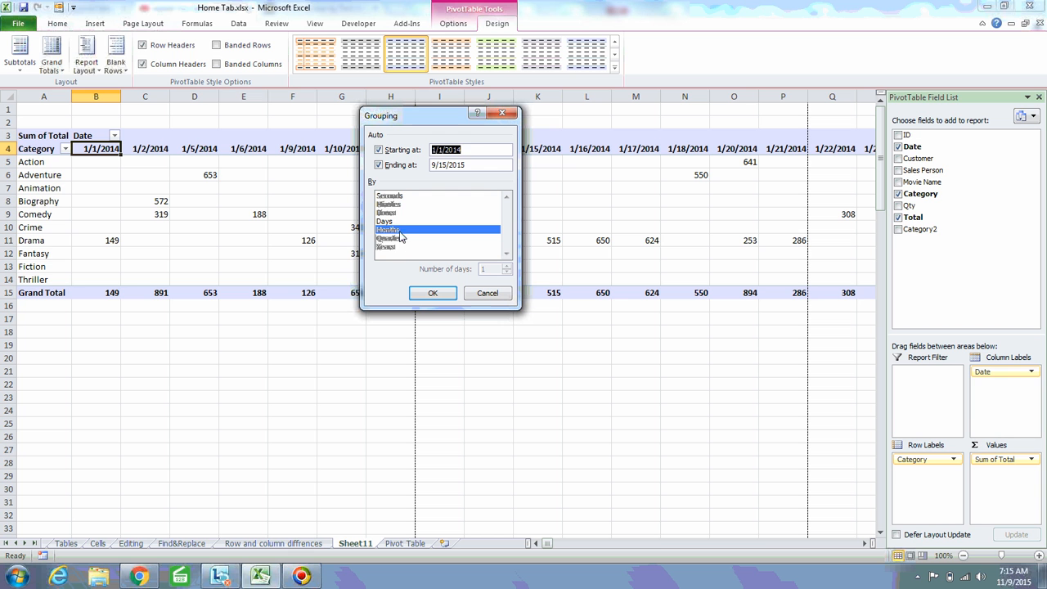
{"action": "left_click", "coordinate": [389, 249]}
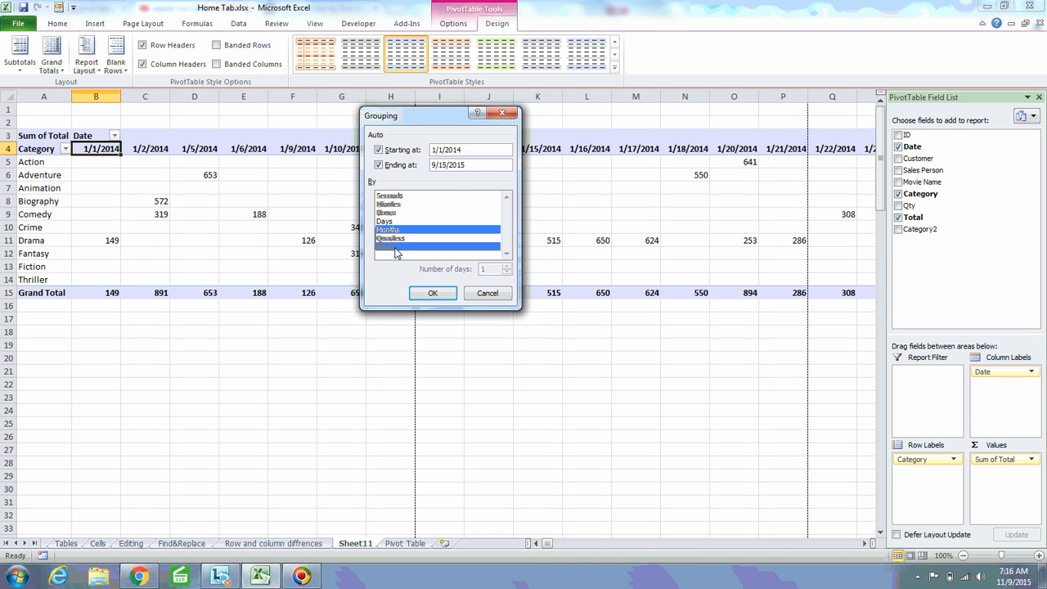
{"action": "left_click", "coordinate": [394, 249]}
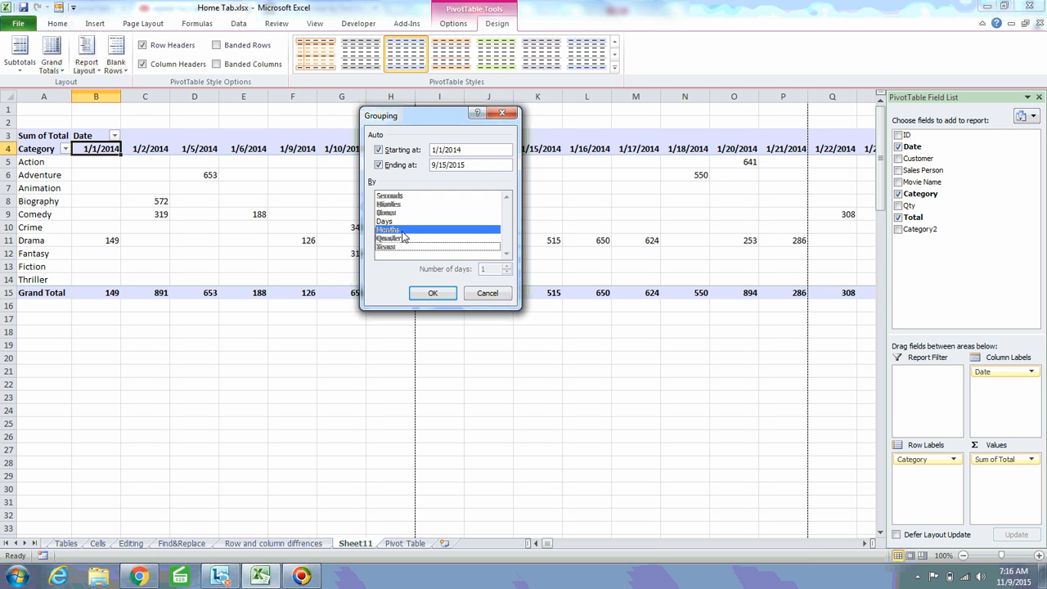
{"action": "left_click", "coordinate": [386, 247]}
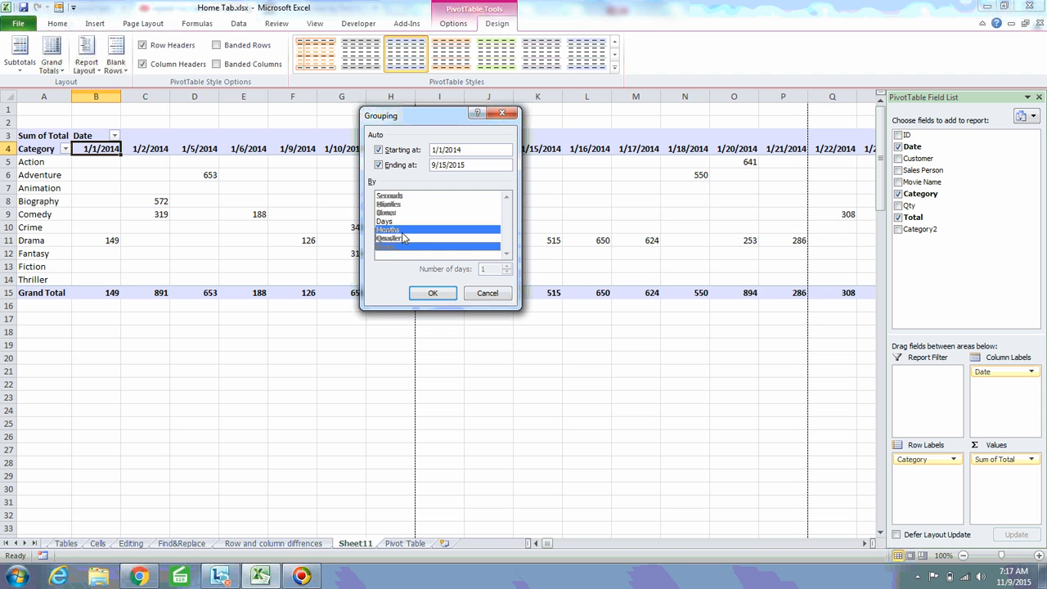
{"action": "left_click", "coordinate": [433, 294]}
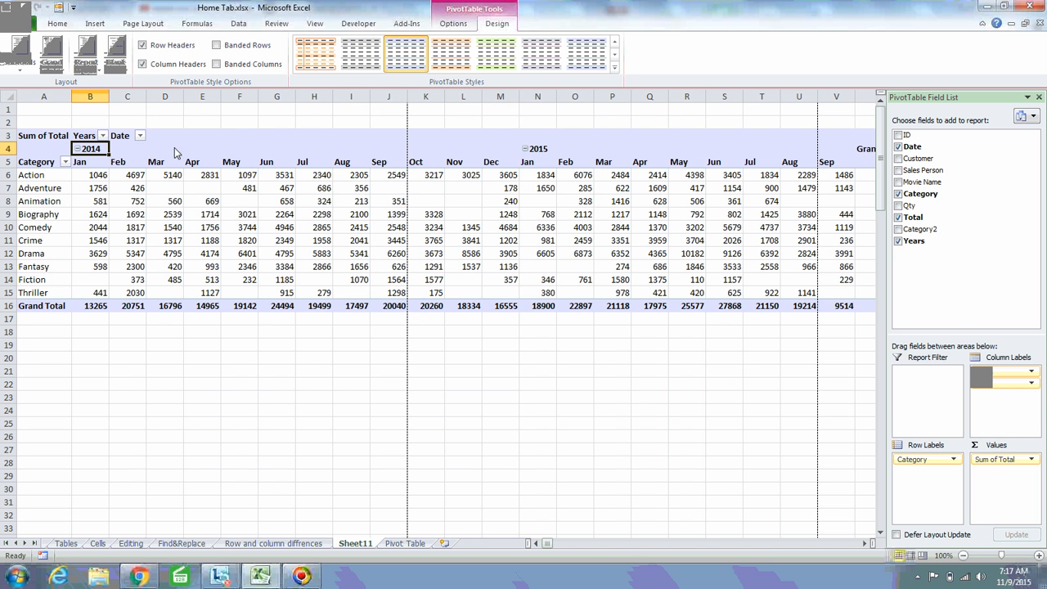
Check the 2014 and 2015 column headings, and collapse the entire Years field to yearly columns.
{"action": "left_click", "coordinate": [381, 162]}
{"action": "left_click", "coordinate": [93, 150]}
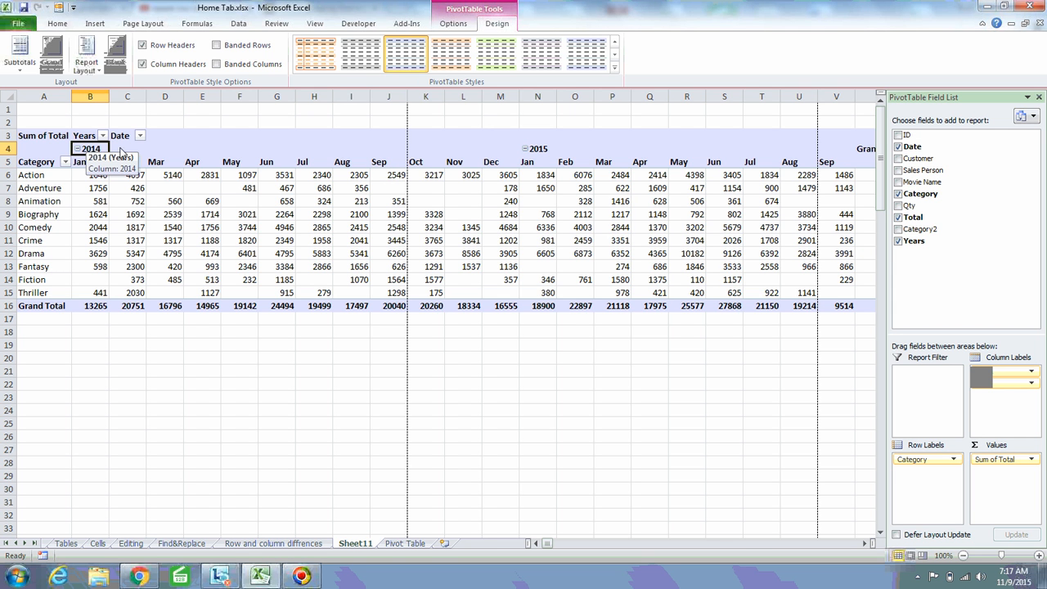
{"action": "left_click", "coordinate": [533, 152]}
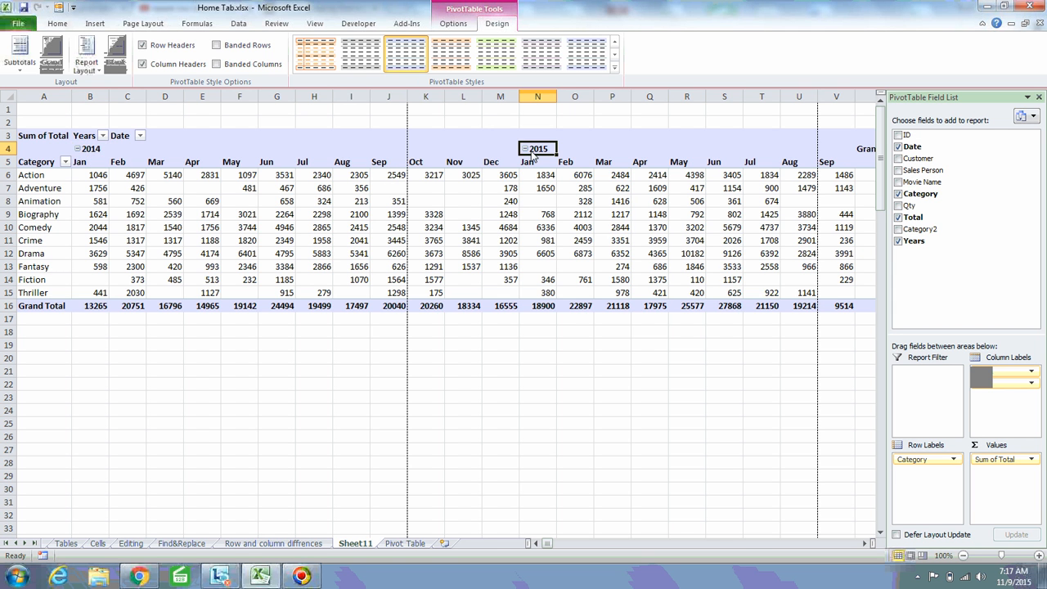
{"action": "right_click", "coordinate": [80, 150]}
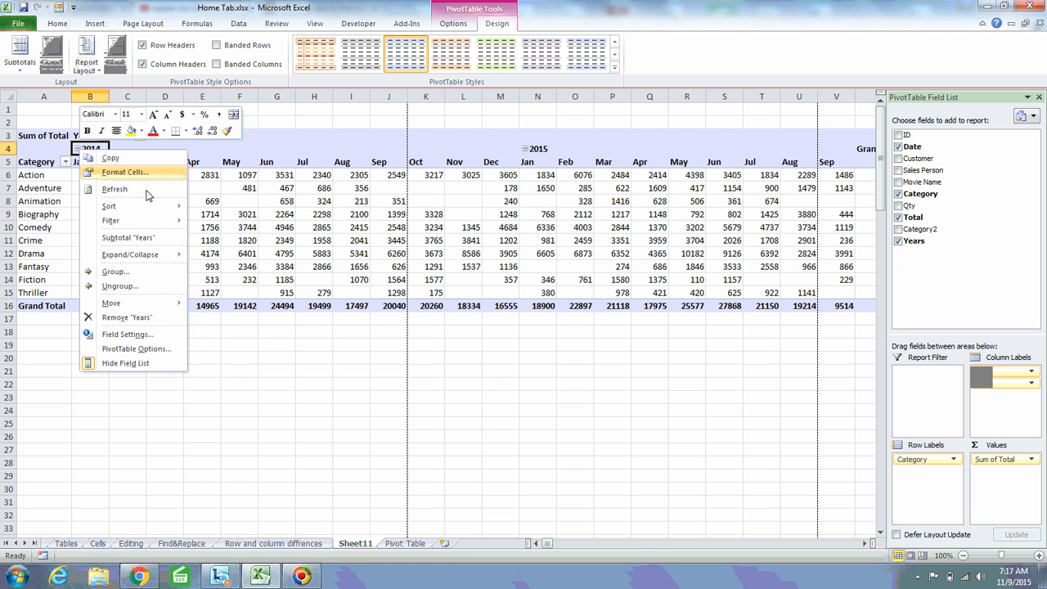
{"action": "mouse_move", "coordinate": [151, 259]}
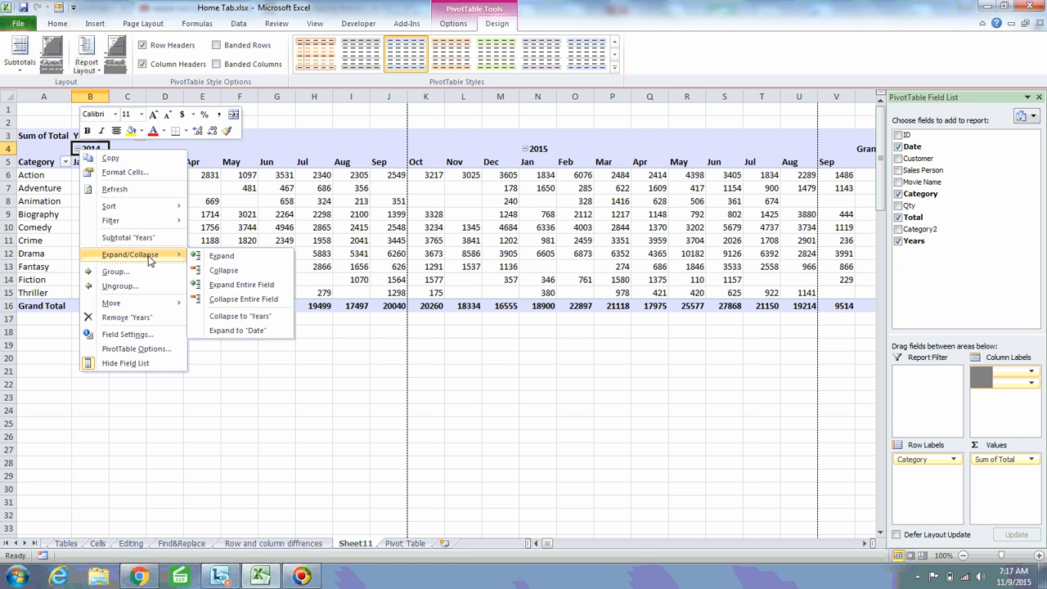
{"action": "left_click", "coordinate": [259, 300]}
{"action": "left_click", "coordinate": [124, 214]}
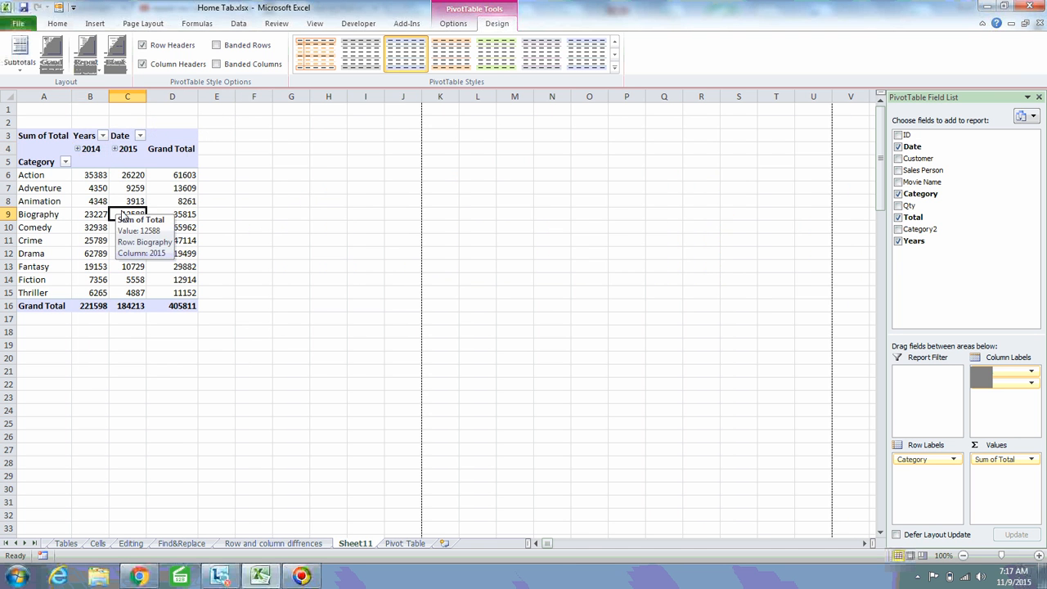
Check the 2014 category values from Action to Thriller, and expand 2015 into its monthly columns.
{"action": "left_click", "coordinate": [90, 175]}
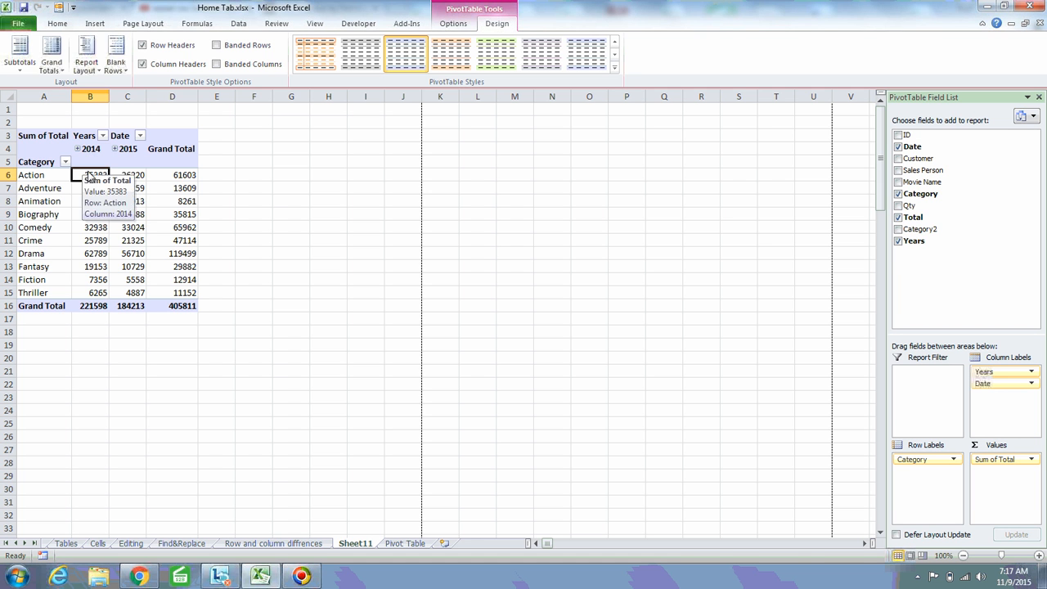
{"action": "left_click", "coordinate": [95, 293], "text": "shift"}
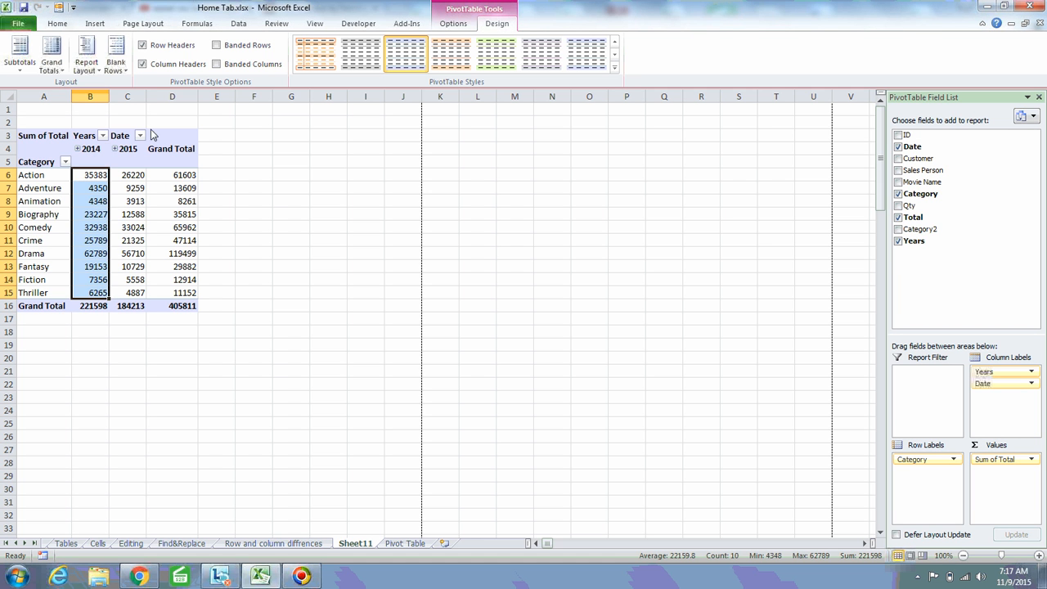
{"action": "left_click", "coordinate": [129, 176]}
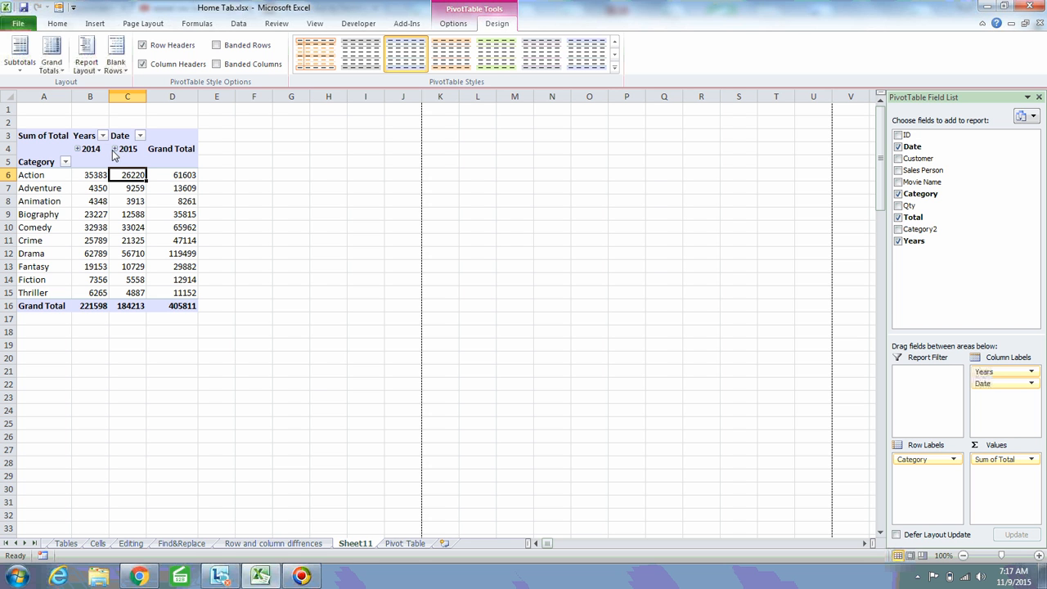
{"action": "left_click", "coordinate": [115, 149]}
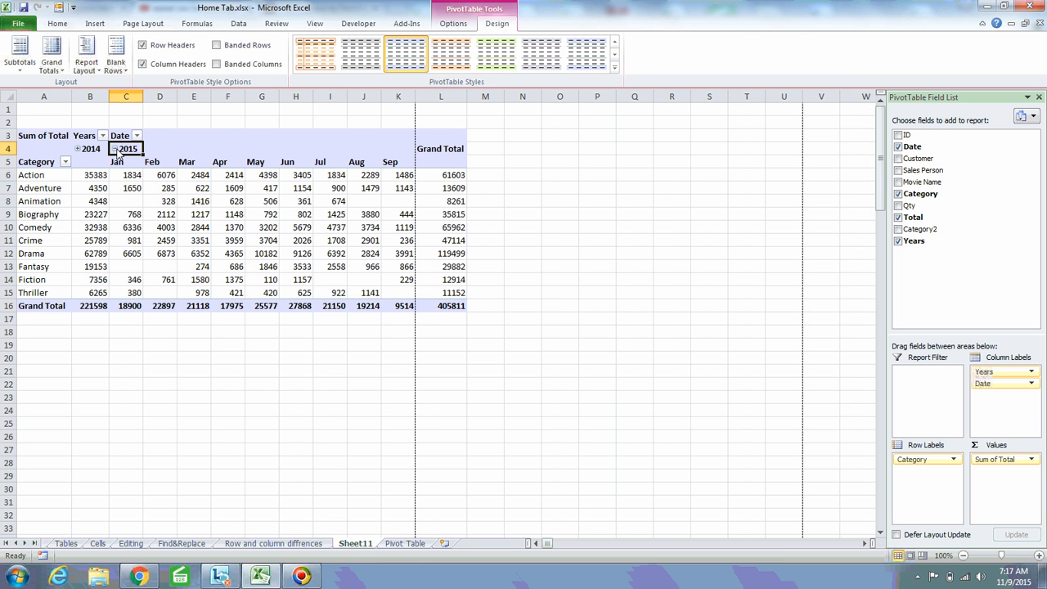
Examine the category values month by month from January onward in the expanded 2015 columns.
{"action": "left_click", "coordinate": [133, 176]}
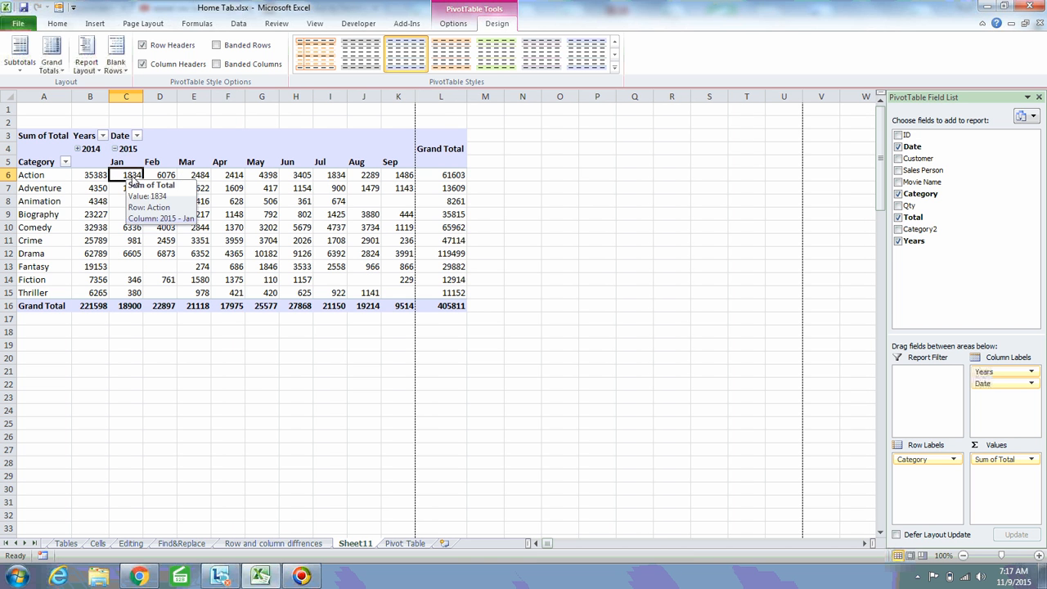
{"action": "key", "text": "Up"}
{"action": "key", "text": "Down"}
{"action": "key", "text": "shift+Down"}
{"action": "key", "text": "shift+Down"}
{"action": "key", "text": "shift+Down"}
{"action": "key", "text": "Right"}
{"action": "key", "text": "shift+Down"}
{"action": "key", "text": "shift+Down"}
{"action": "key", "text": "shift+Down"}
{"action": "key", "text": "shift+Down"}
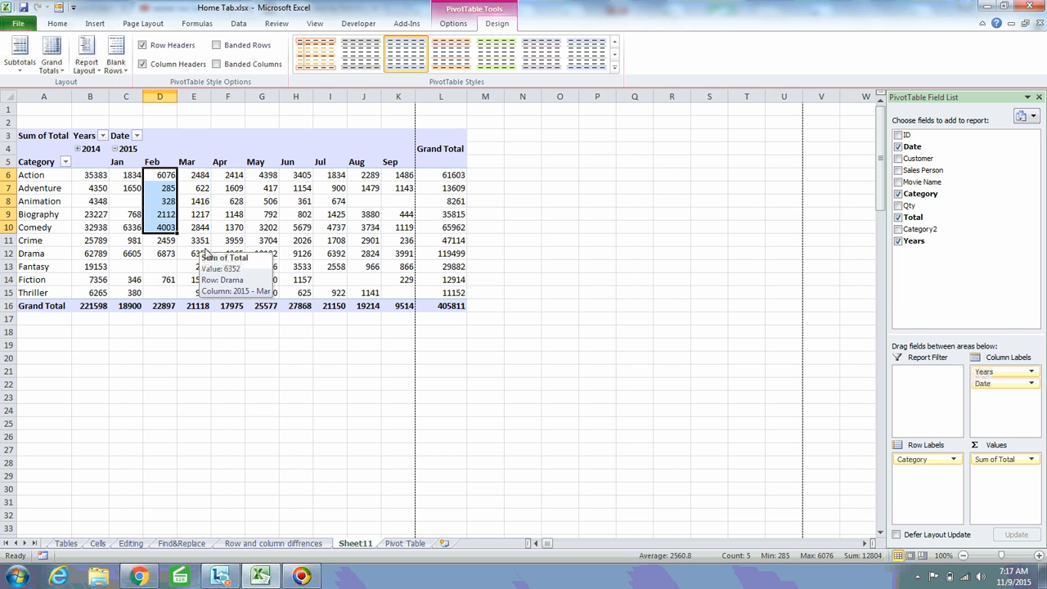
{"action": "key", "text": "Right"}
{"action": "key", "text": "shift+Down"}
{"action": "key", "text": "shift+Down"}
{"action": "key", "text": "Right"}
{"action": "key", "text": "shift+Down"}
{"action": "key", "text": "shift+Down"}
{"action": "key", "text": "Right"}
{"action": "key", "text": "shift+Down"}
{"action": "key", "text": "Right"}
{"action": "key", "text": "Right"}
{"action": "key", "text": "shift+Down"}
{"action": "key", "text": "shift+Down"}
{"action": "key", "text": "Right"}
{"action": "key", "text": "Right"}
{"action": "key", "text": "shift+Down"}
{"action": "key", "text": "shift+Down"}
{"action": "key", "text": "shift+Down"}
Look back and forth along the Action row to compare its values across the 2015 months.
{"action": "key", "text": "Left"}
{"action": "key", "text": "Left"}
{"action": "key", "text": "Left"}
{"action": "key", "text": "Left"}
{"action": "key", "text": "Left"}
{"action": "key", "text": "Left"}
{"action": "key", "text": "Left"}
{"action": "key", "text": "Left"}
{"action": "key", "text": "Left"}
{"action": "key", "text": "Left"}
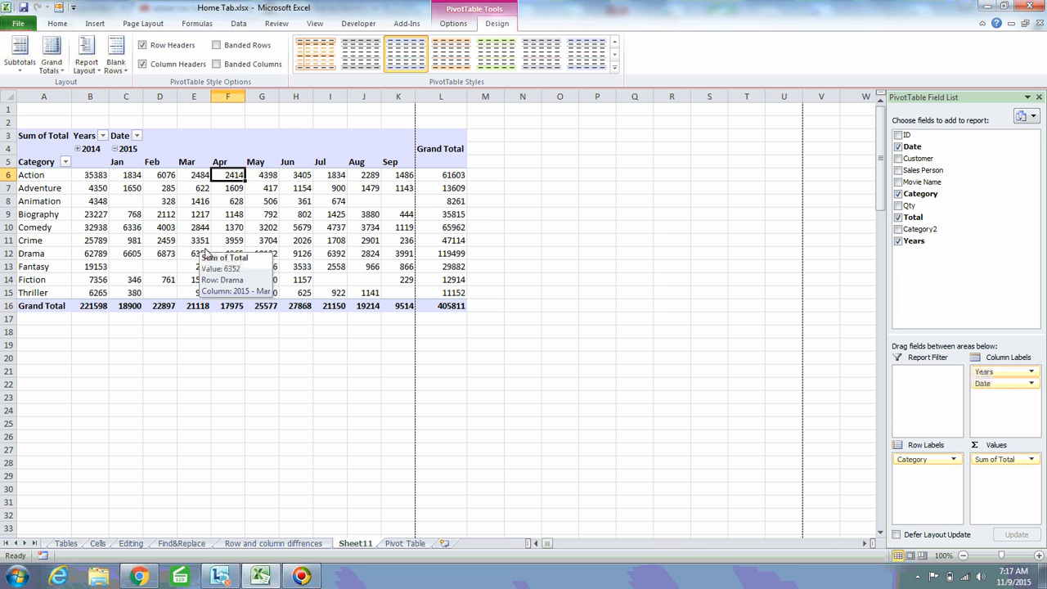
{"action": "key", "text": "Right"}
{"action": "key", "text": "Right"}
{"action": "key", "text": "Right"}
{"action": "key", "text": "Right"}
{"action": "key", "text": "Left"}
{"action": "key", "text": "Left"}
{"action": "key", "text": "Left"}
{"action": "key", "text": "Right"}
{"action": "key", "text": "Right"}
{"action": "key", "text": "Left"}
{"action": "key", "text": "Left"}
{"action": "key", "text": "Right"}
{"action": "key", "text": "Right"}
{"action": "key", "text": "Right"}
{"action": "key", "text": "Right"}
{"action": "key", "text": "Right"}
{"action": "key", "text": "Right"}
{"action": "key", "text": "Right"}
{"action": "key", "text": "Right"}
{"action": "key", "text": "Right"}
{"action": "key", "text": "Left"}
{"action": "key", "text": "Left"}
{"action": "key", "text": "Left"}
{"action": "key", "text": "Left"}
{"action": "key", "text": "Left"}
{"action": "key", "text": "Left"}
{"action": "key", "text": "Left"}
{"action": "key", "text": "Left"}
{"action": "key", "text": "Left"}
{"action": "key", "text": "Left"}
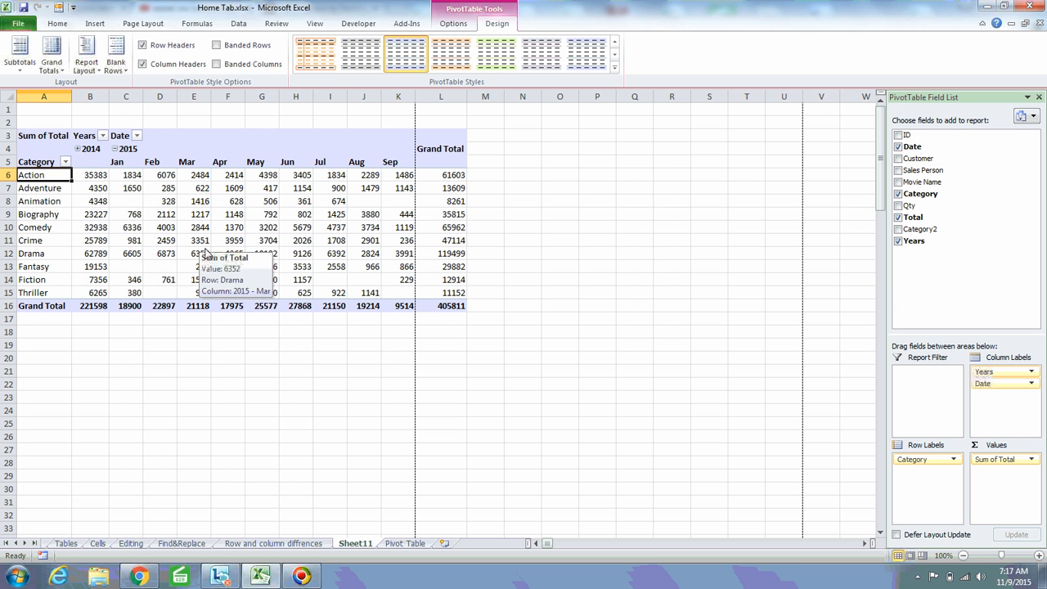
Expand 2014 into its monthly columns and select the July value for Adventure.
{"action": "left_click", "coordinate": [77, 149]}
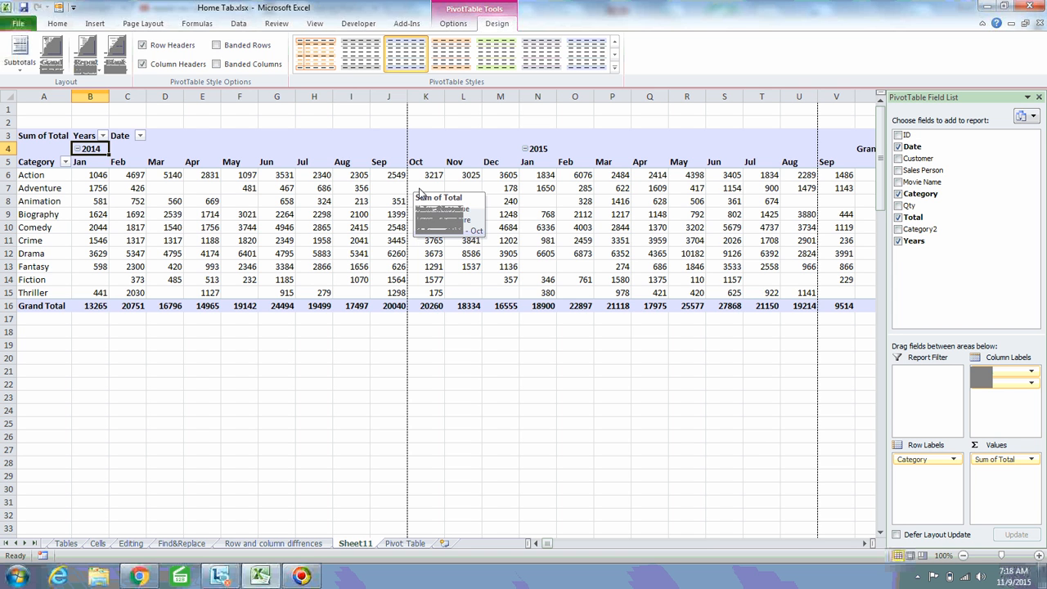
{"action": "left_click", "coordinate": [302, 189]}
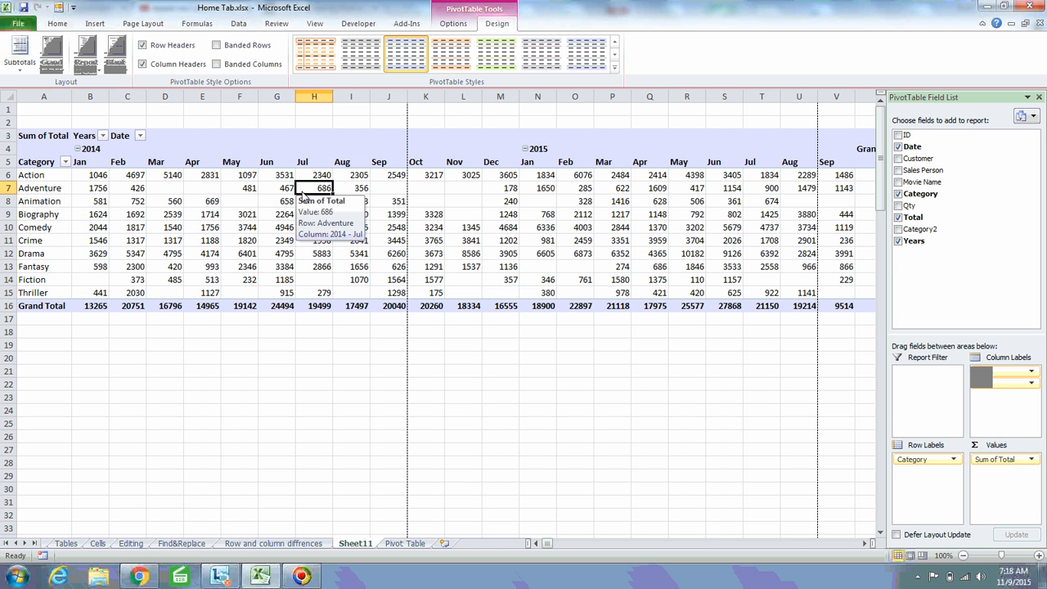
Clear the pivot table by removing the Date, Category, Total and Years fields.
{"action": "left_click", "coordinate": [897, 147]}
{"action": "left_click", "coordinate": [898, 194]}
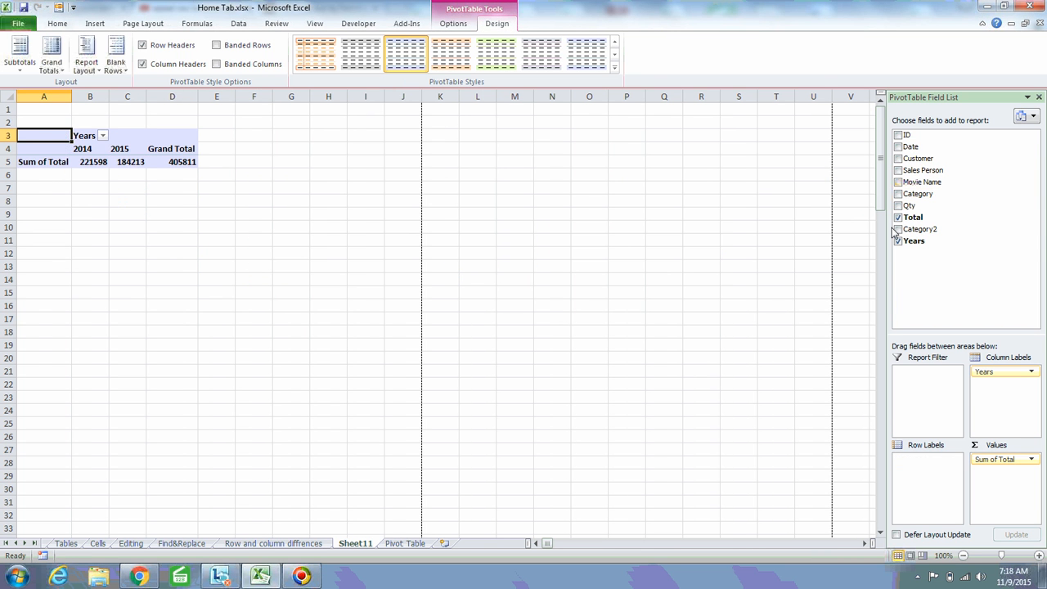
{"action": "left_click", "coordinate": [898, 217]}
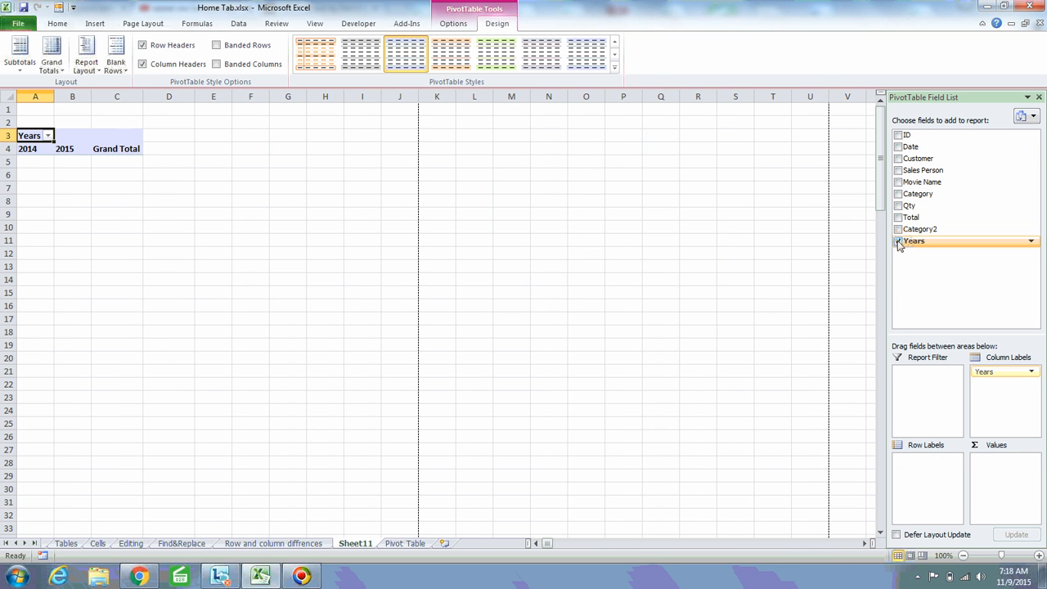
{"action": "left_click", "coordinate": [898, 241]}
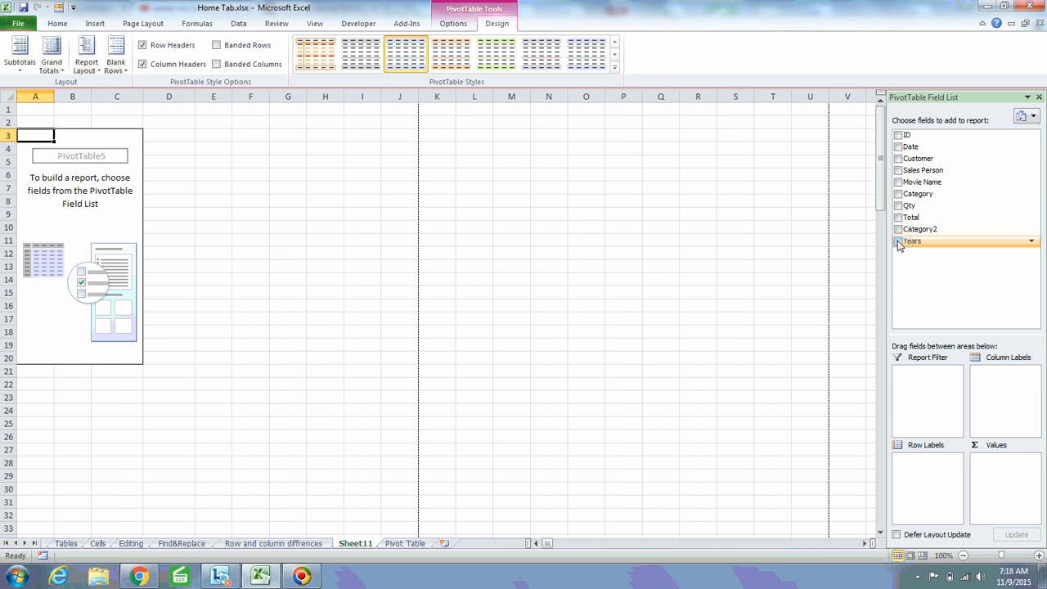
Add the Category and Total fields to the empty pivot table and check the Action row's total.
{"action": "left_click", "coordinate": [898, 193]}
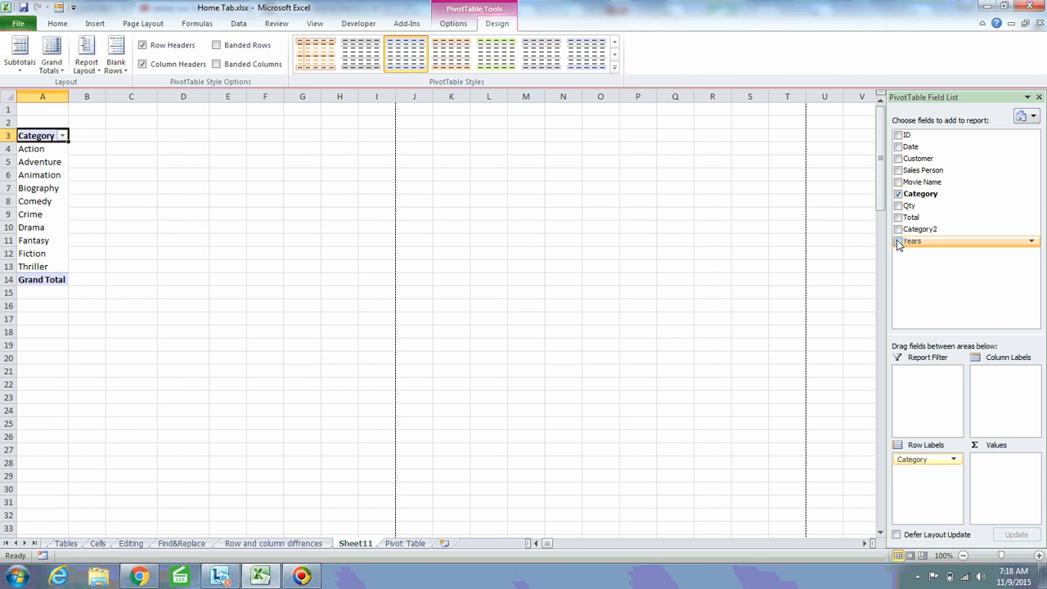
{"action": "left_click", "coordinate": [898, 218]}
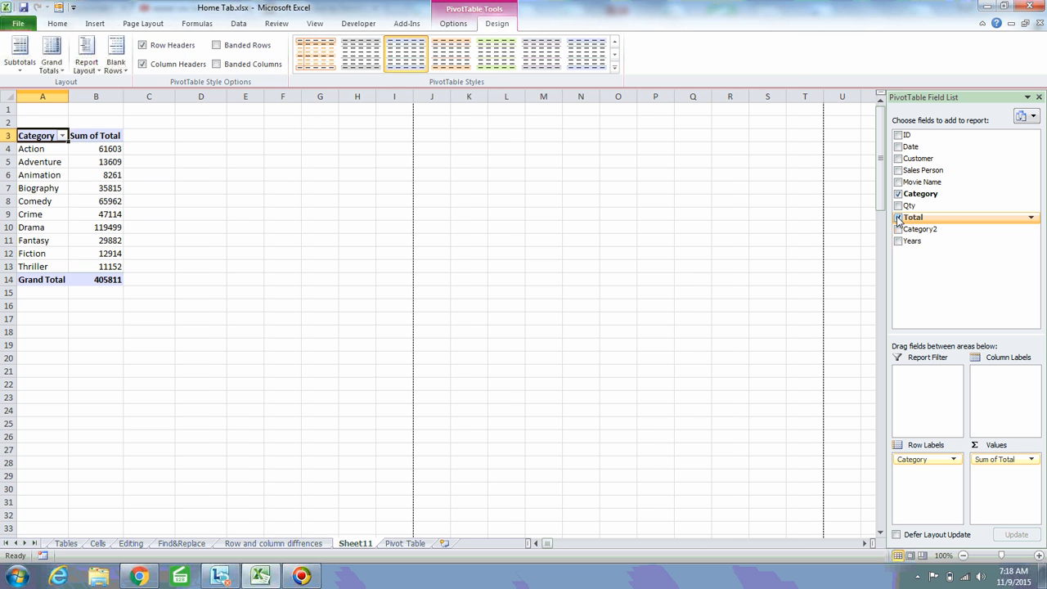
{"action": "left_click", "coordinate": [47, 153]}
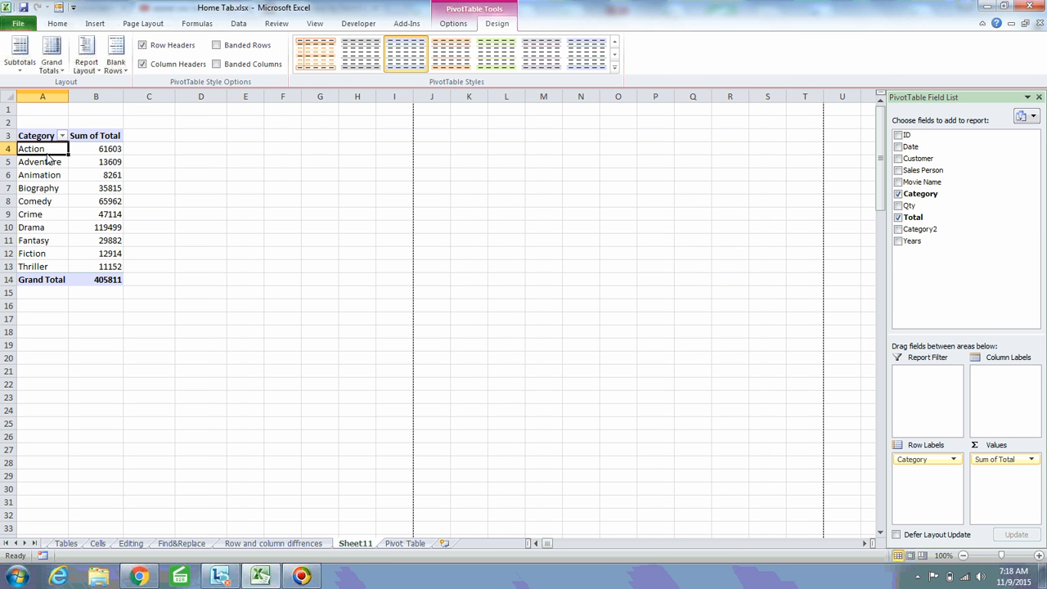
{"action": "left_click", "coordinate": [102, 156]}
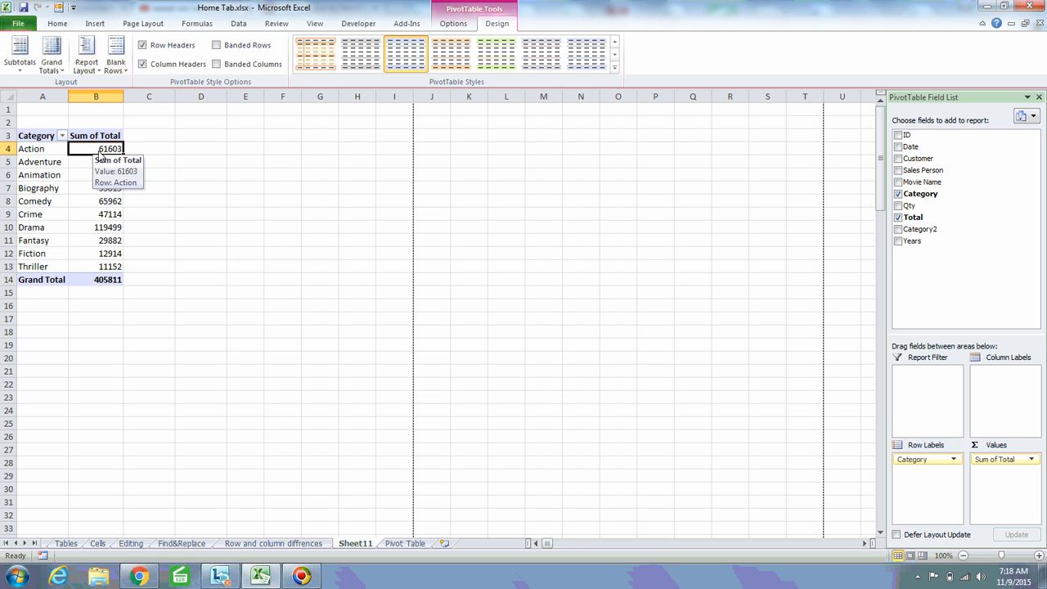
{"action": "left_click", "coordinate": [42, 153]}
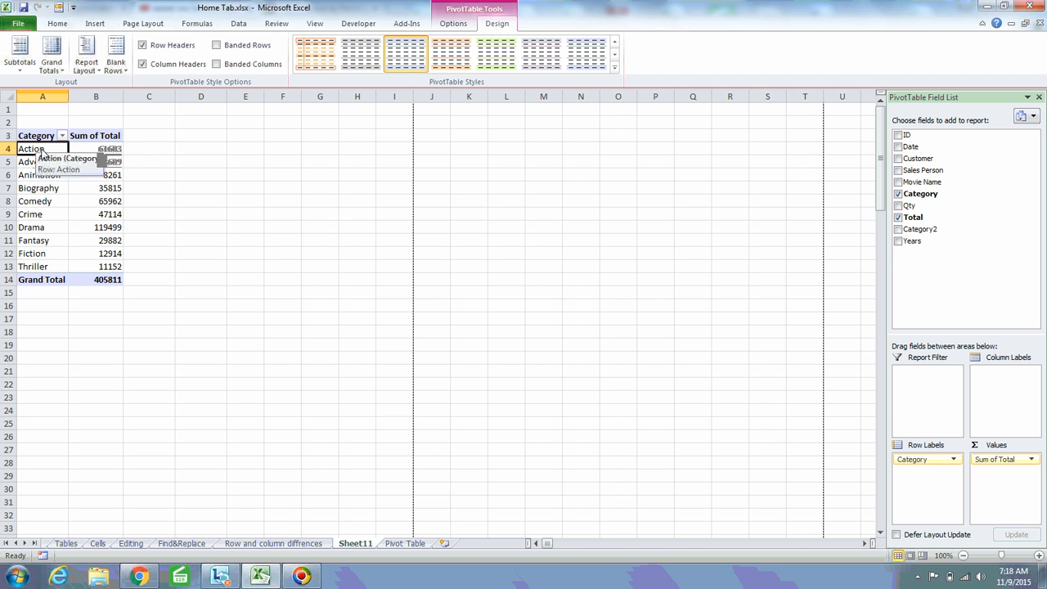
{"action": "left_click", "coordinate": [130, 152]}
{"action": "left_click", "coordinate": [102, 153]}
{"action": "left_click", "coordinate": [28, 152]}
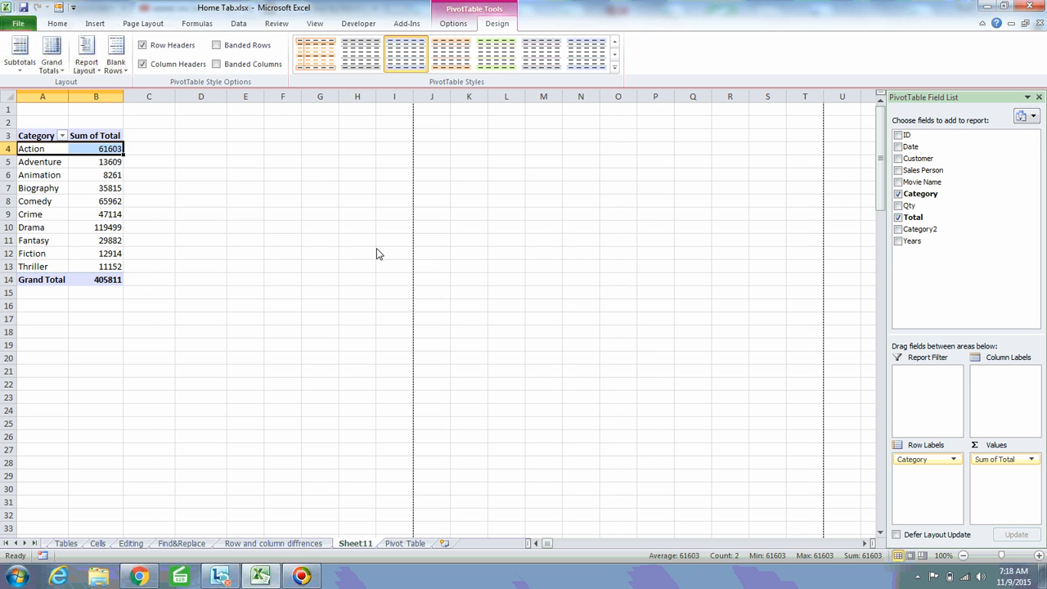
Replace Category with Sales Person as the row field, keeping Total as the summed value.
{"action": "left_click", "coordinate": [898, 194]}
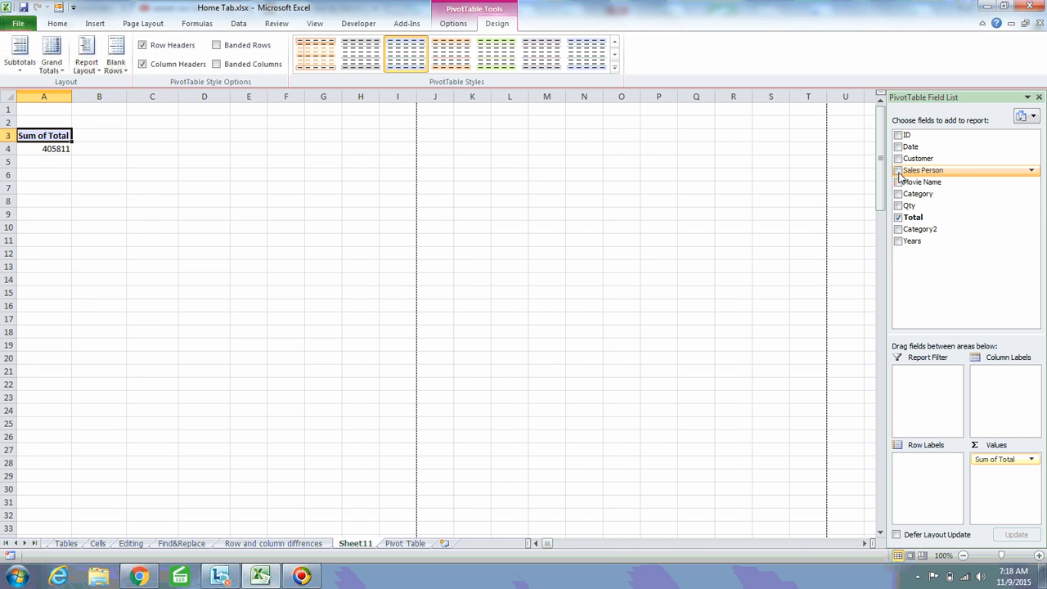
{"action": "left_click", "coordinate": [897, 170]}
{"action": "left_click", "coordinate": [50, 153]}
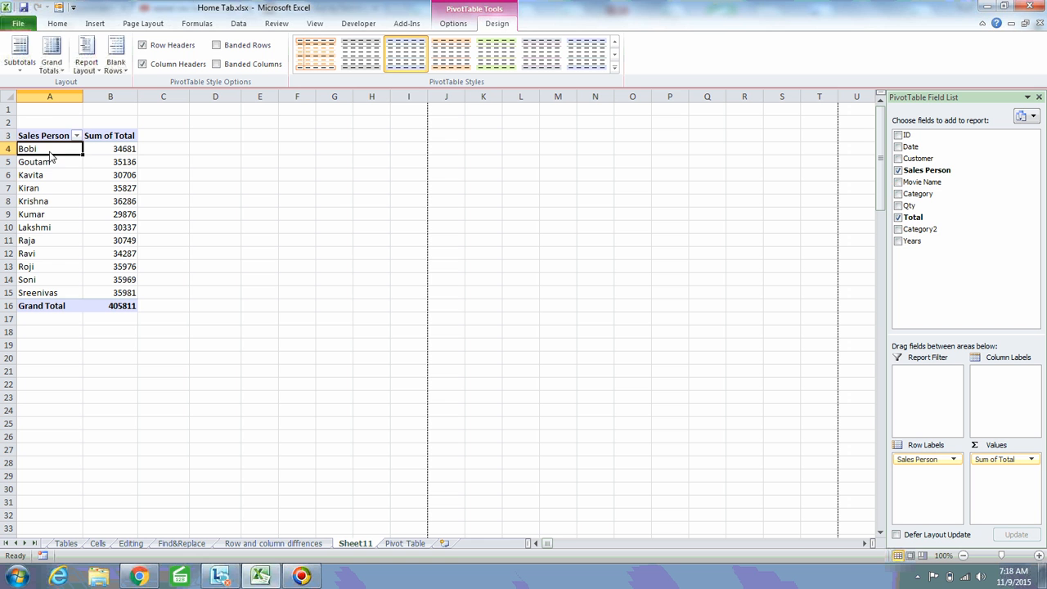
Examine the list of sales people and their summed totals in the pivot table.
{"action": "key", "text": "shift+Down"}
{"action": "key", "text": "shift+Down"}
{"action": "key", "text": "shift+Down"}
{"action": "key", "text": "shift+Down"}
{"action": "key", "text": "shift+Down"}
{"action": "key", "text": "shift+Down"}
{"action": "key", "text": "shift+Down"}
{"action": "key", "text": "shift+Down"}
{"action": "key", "text": "shift+Down"}
{"action": "key", "text": "shift+Down"}
{"action": "key", "text": "shift+Down"}
{"action": "key", "text": "shift+Down"}
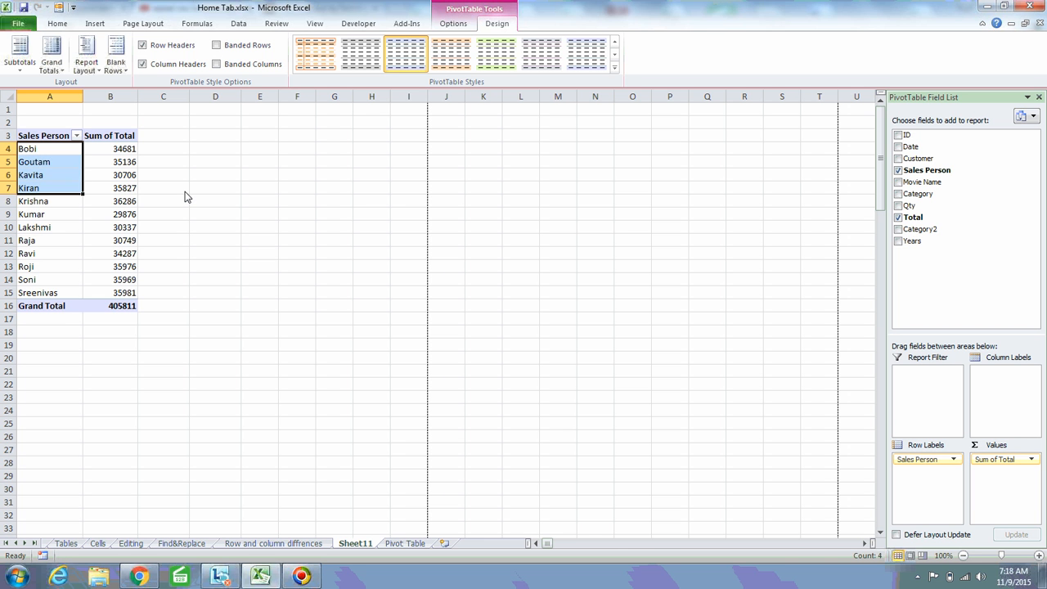
{"action": "key", "text": "shift+Up"}
{"action": "key", "text": "shift+Up"}
{"action": "key", "text": "Right"}
{"action": "key", "text": "shift+Down"}
{"action": "key", "text": "shift+Down"}
{"action": "key", "text": "shift+Down"}
{"action": "key", "text": "shift+Down"}
{"action": "key", "text": "shift+Down"}
{"action": "key", "text": "shift+Down"}
{"action": "key", "text": "shift+Down"}
{"action": "key", "text": "shift+Down"}
{"action": "key", "text": "shift+Down"}
{"action": "key", "text": "shift+Down"}
{"action": "key", "text": "shift+Down"}
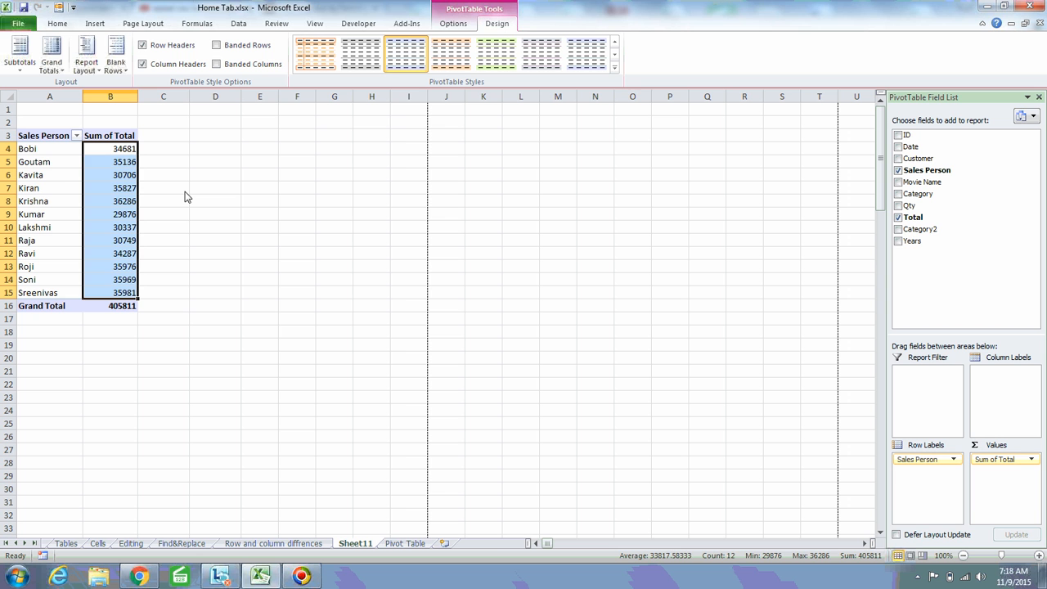
{"action": "key", "text": "Left"}
{"action": "key", "text": "Right"}
{"action": "key", "text": "Left"}
{"action": "key", "text": "Right"}
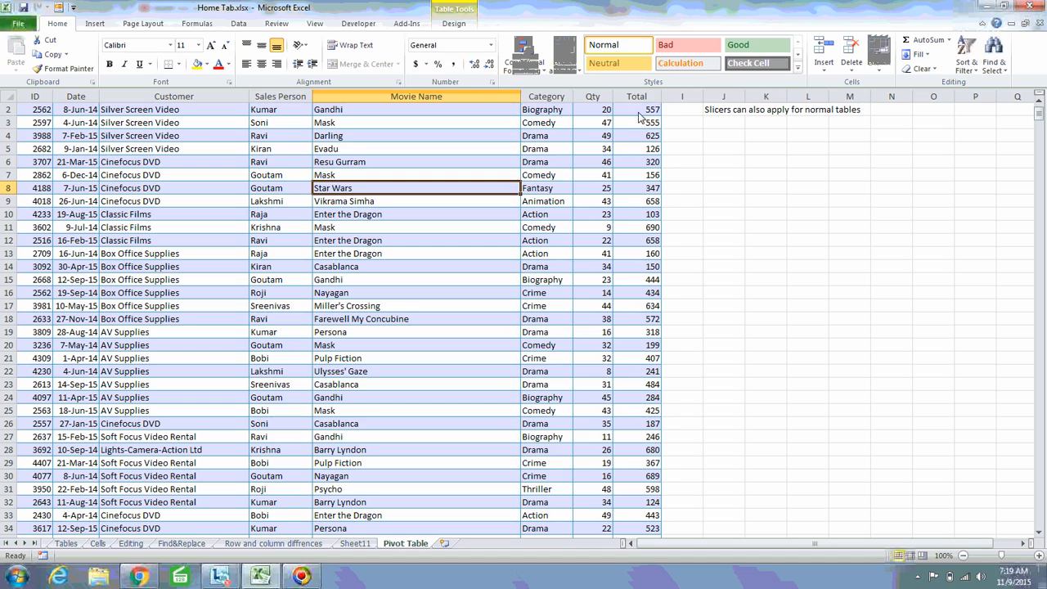
Check the Total column of the source data on the Pivot Table sheet and return to Sheet11.
{"action": "left_click", "coordinate": [643, 112]}
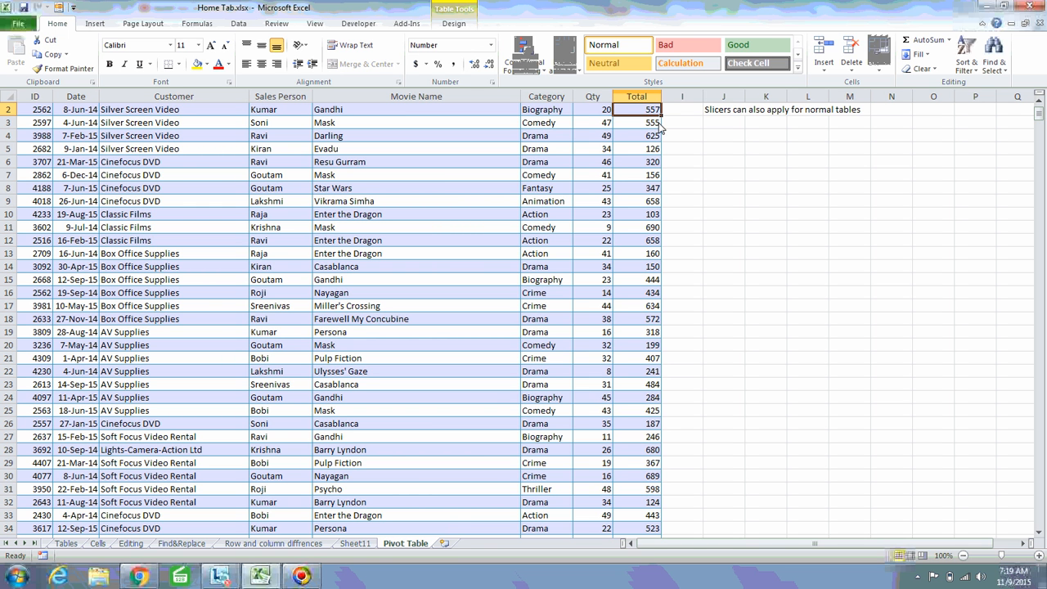
{"action": "left_click", "coordinate": [357, 543]}
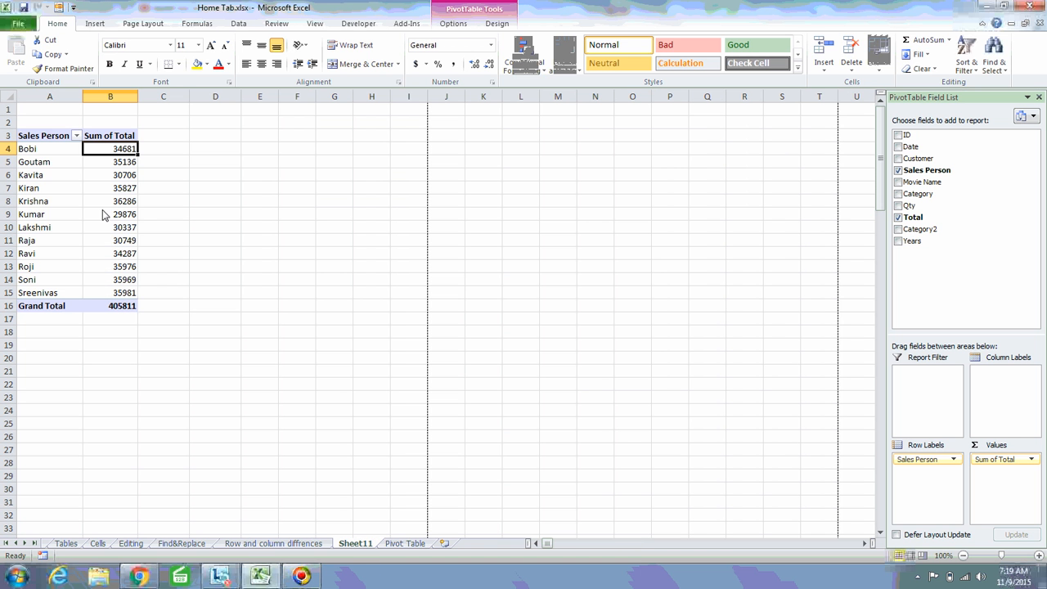
Start a new calculated field for the pivot table and name it Bonus.
{"action": "left_click", "coordinate": [117, 177]}
{"action": "left_click", "coordinate": [453, 23]}
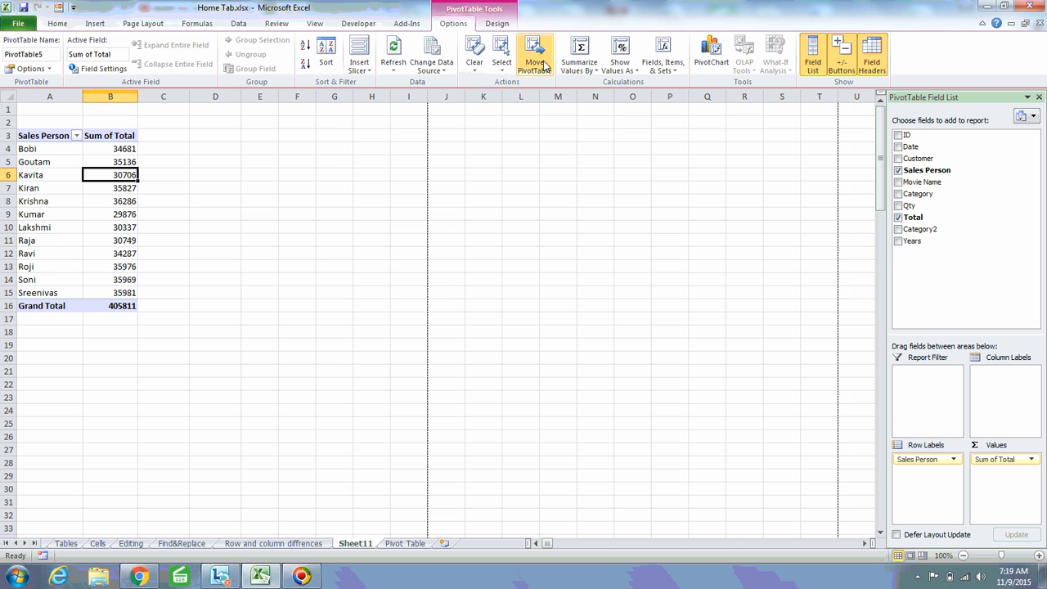
{"action": "left_click", "coordinate": [665, 73]}
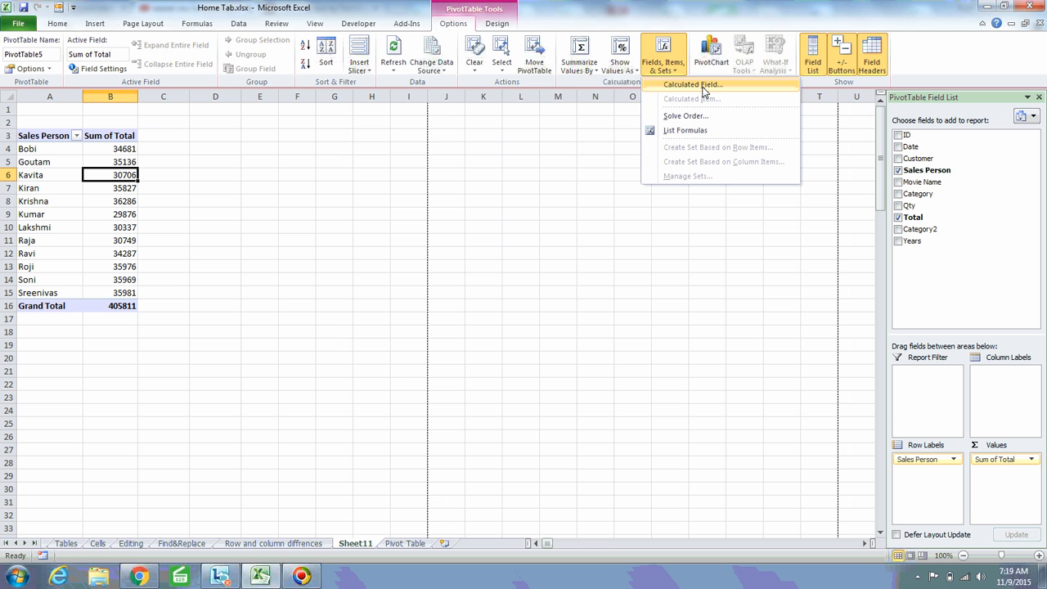
{"action": "left_click", "coordinate": [692, 85]}
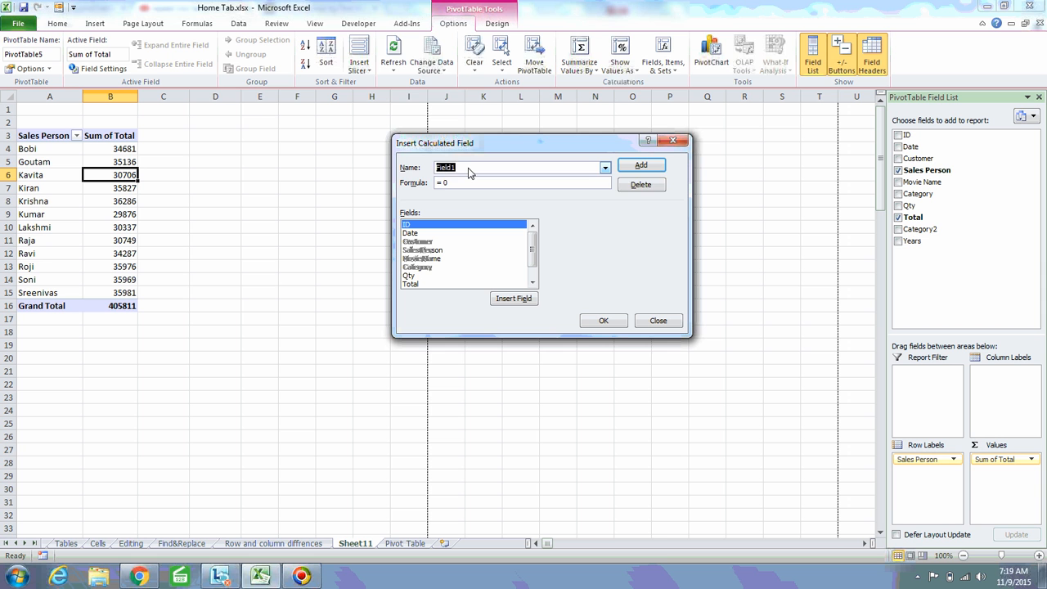
{"action": "type", "text": "Bonus"}
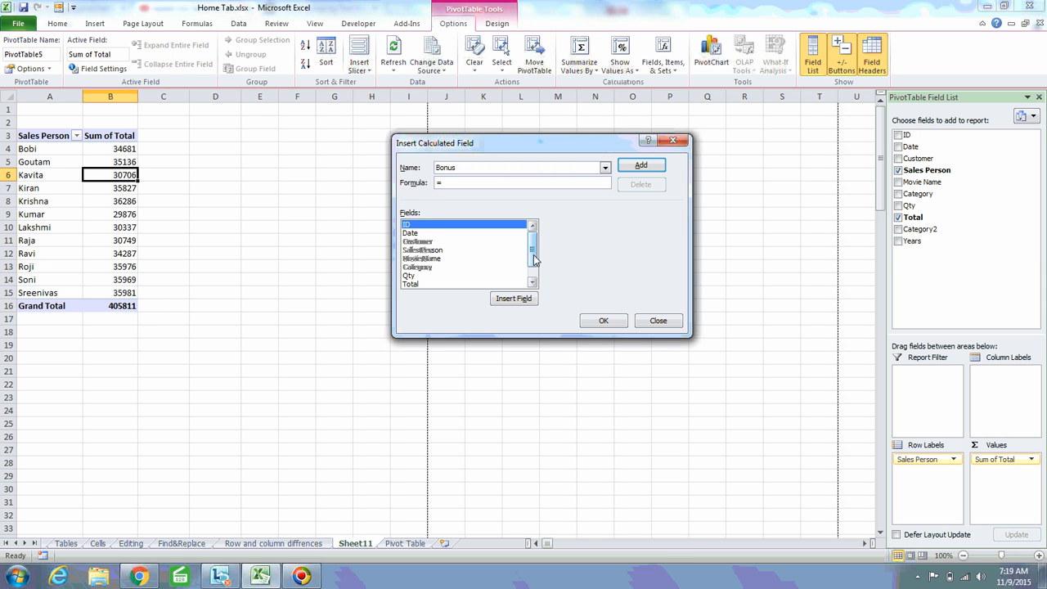
Set the Bonus formula to = Total * 3% using the Total field, and insert the calculated field.
{"action": "left_click_drag", "start_coordinate": [533, 251], "coordinate": [532, 273]}
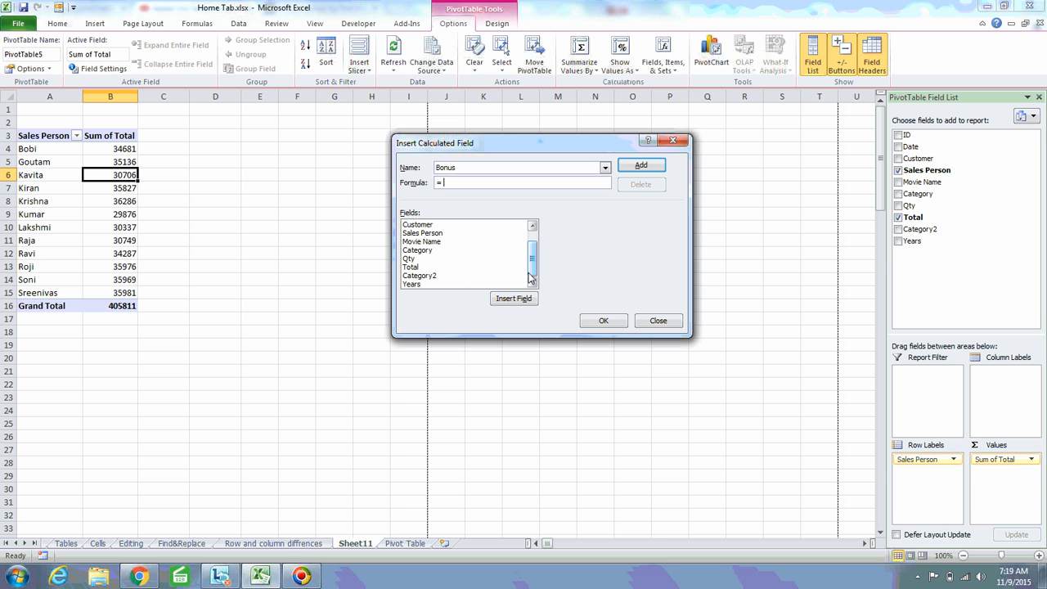
{"action": "left_click", "coordinate": [410, 267]}
{"action": "left_click", "coordinate": [513, 298]}
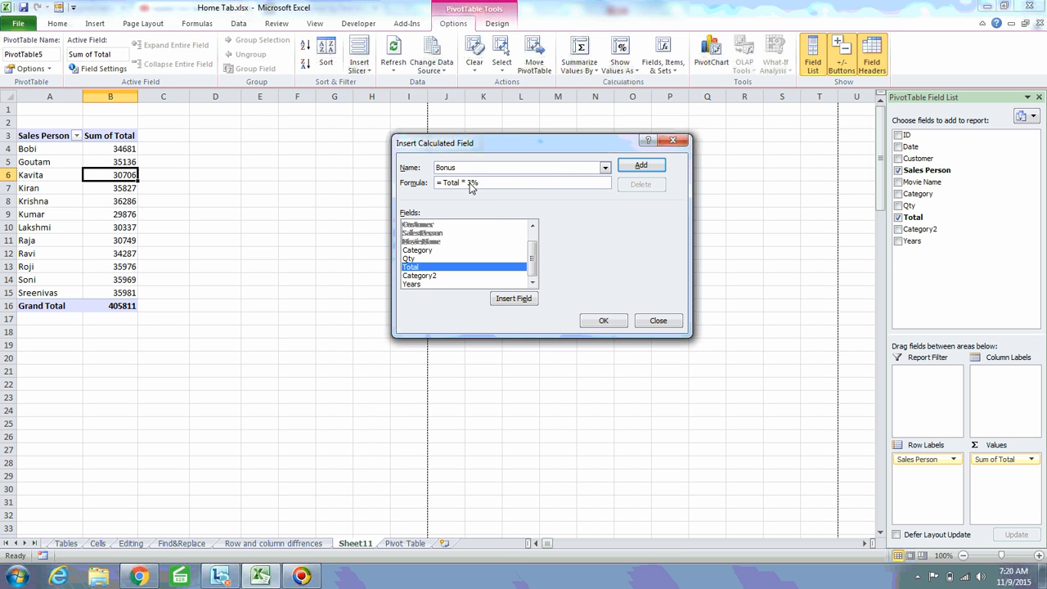
{"action": "left_click", "coordinate": [606, 322]}
Examine the Sum of Bonus values for the sales people and the available calculation commands.
{"action": "left_click", "coordinate": [176, 150]}
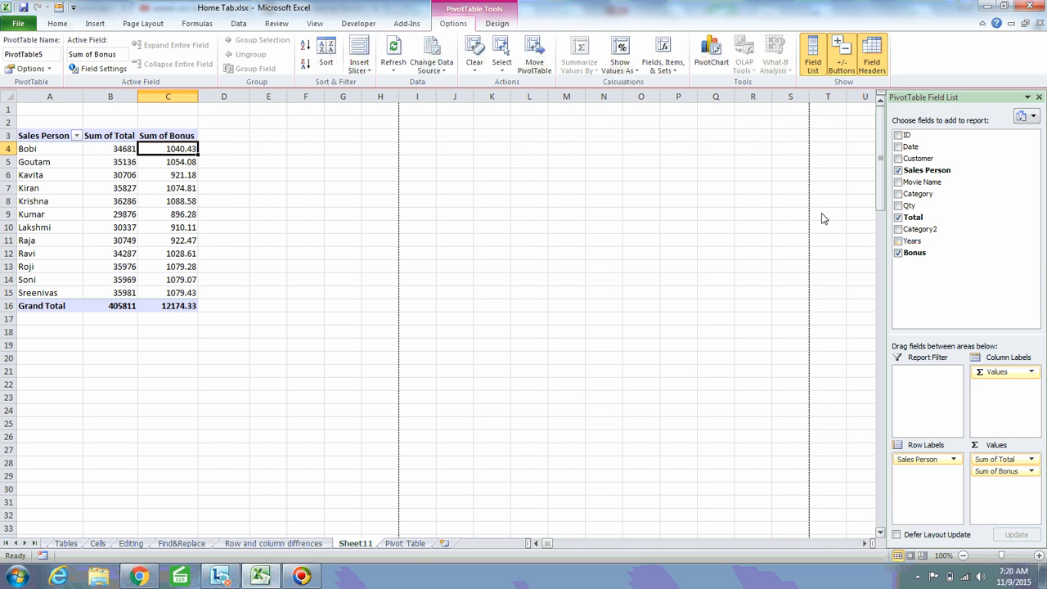
{"action": "left_click", "coordinate": [668, 70]}
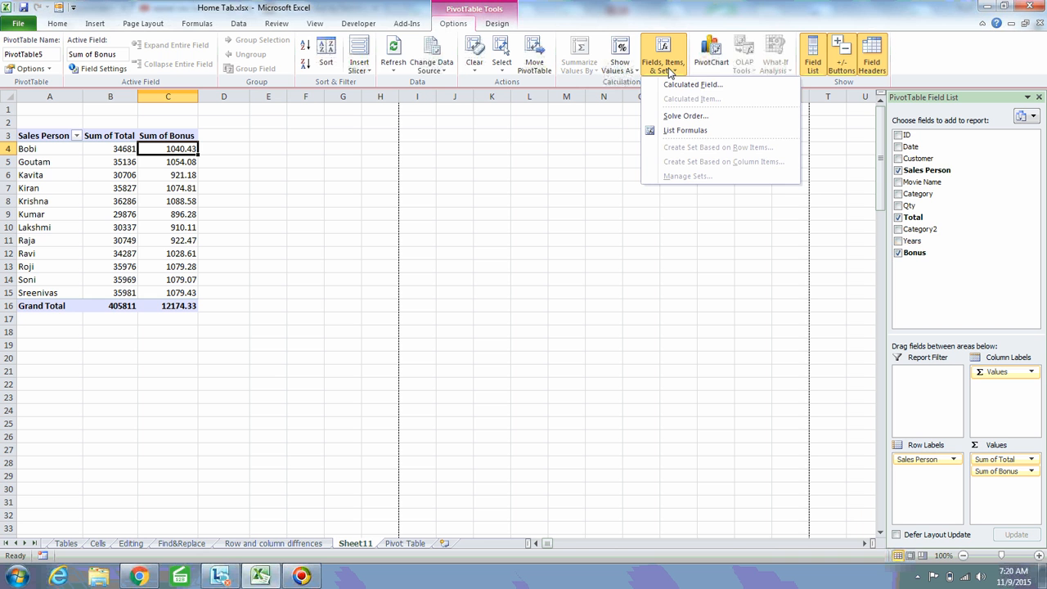
{"action": "left_click", "coordinate": [525, 96]}
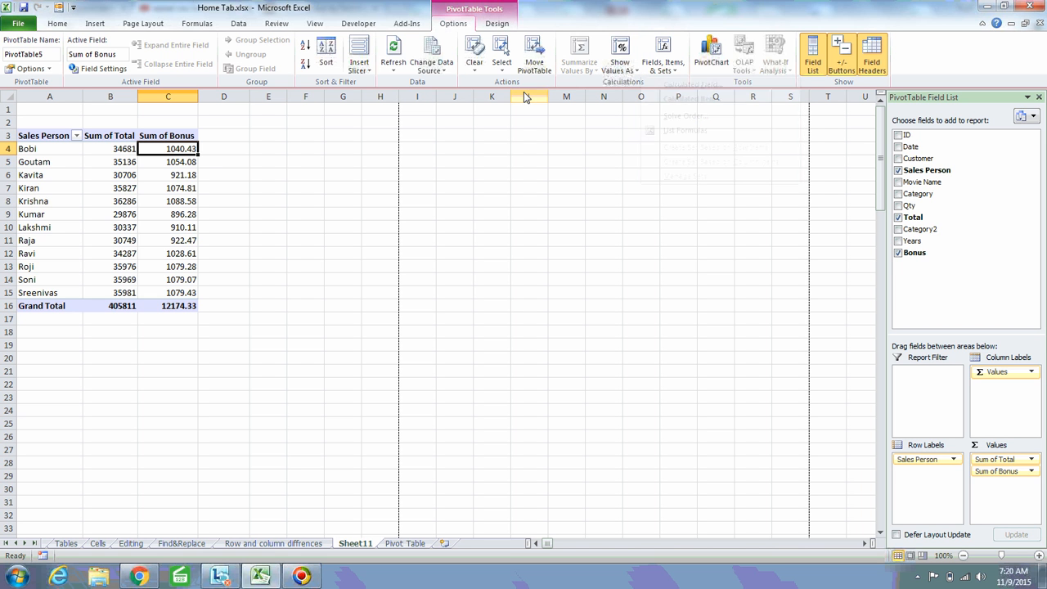
{"action": "left_click", "coordinate": [156, 174]}
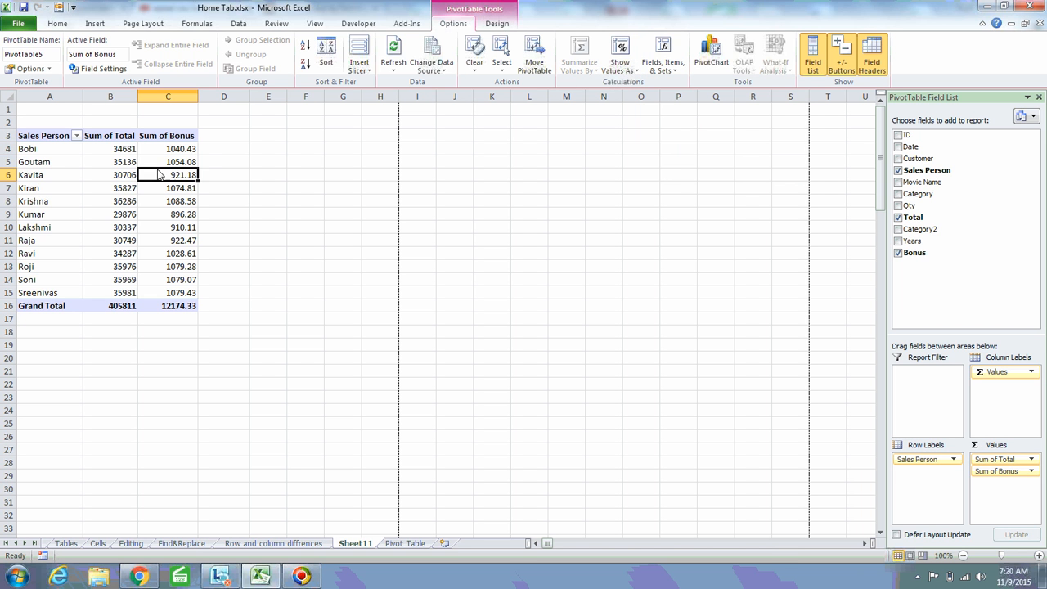
{"action": "left_click", "coordinate": [176, 151]}
{"action": "left_click", "coordinate": [186, 210]}
{"action": "left_click", "coordinate": [187, 151]}
{"action": "left_click", "coordinate": [181, 176]}
Remove the Bonus field from the pivot table and select the third sales person's row.
{"action": "left_click", "coordinate": [897, 255]}
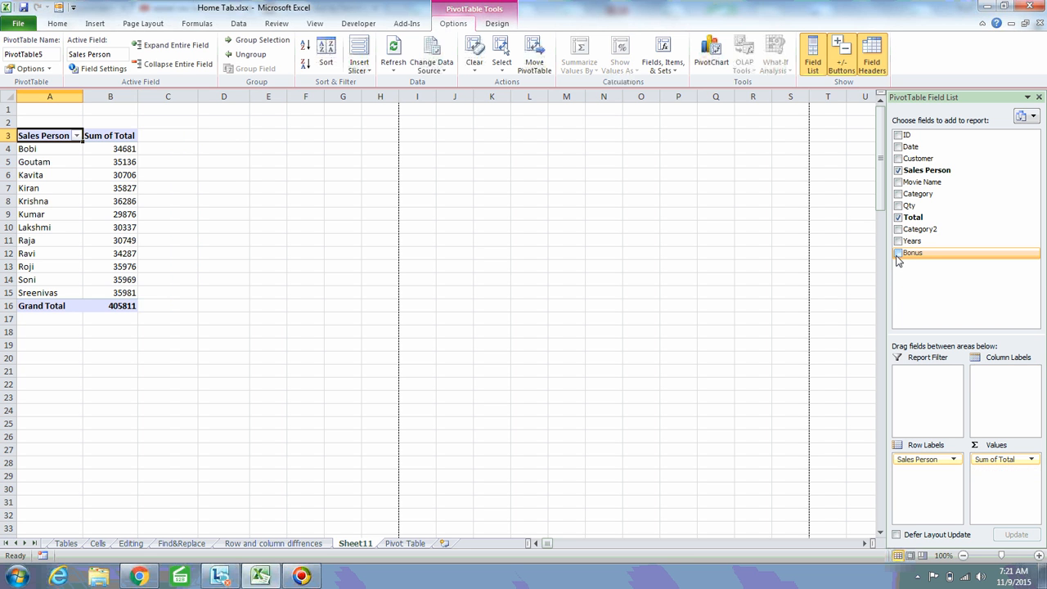
{"action": "left_click", "coordinate": [41, 166]}
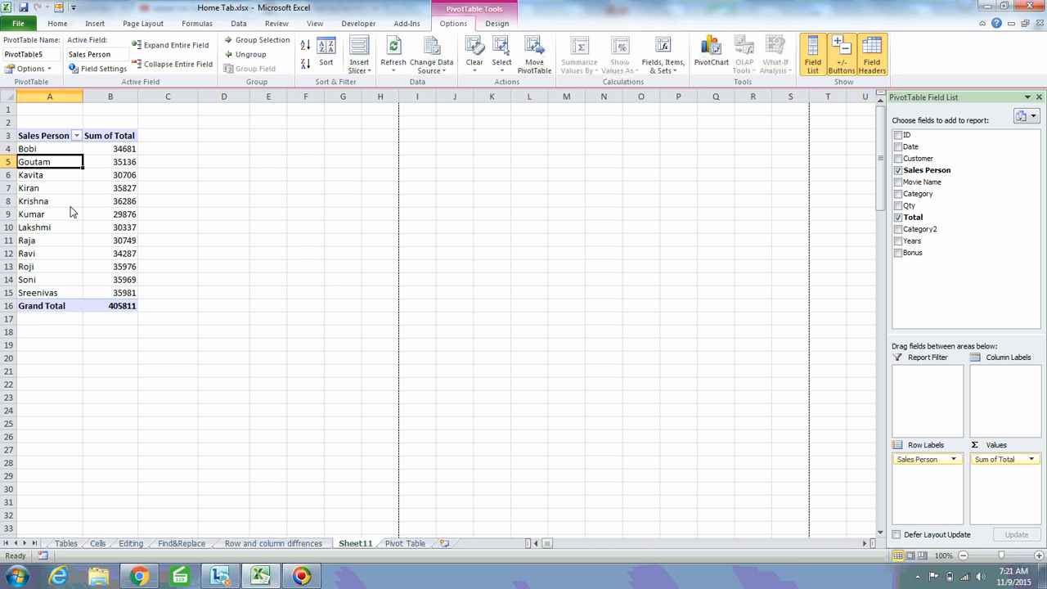
{"action": "left_click", "coordinate": [49, 188]}
{"action": "left_click", "coordinate": [21, 180]}
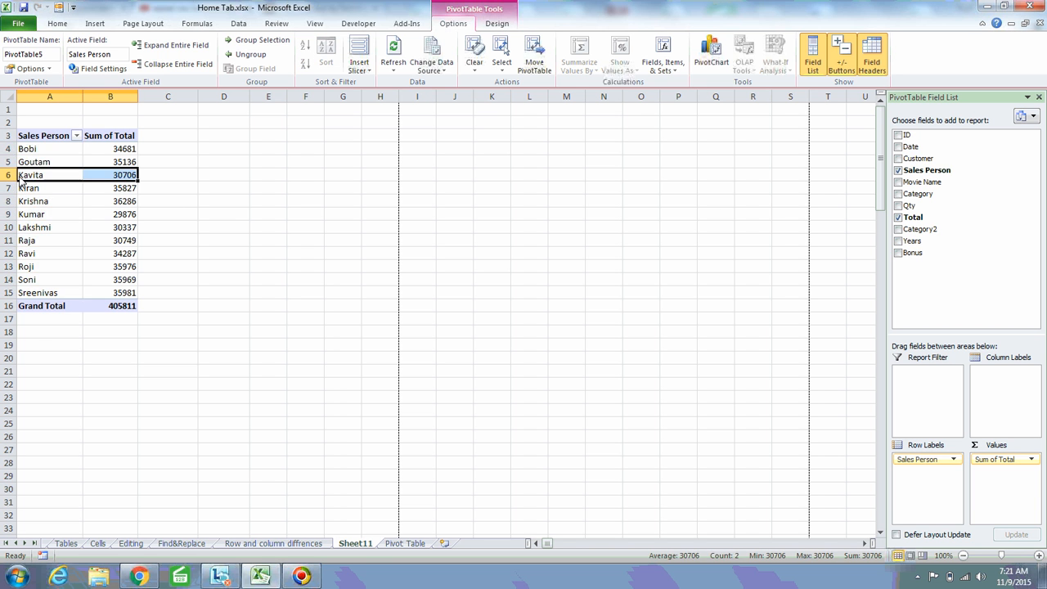
Examine the first, ninth and eleventh sales people in the pivot table together with their Sum of Total values.
{"action": "left_click_drag", "start_coordinate": [35, 152], "coordinate": [57, 261]}
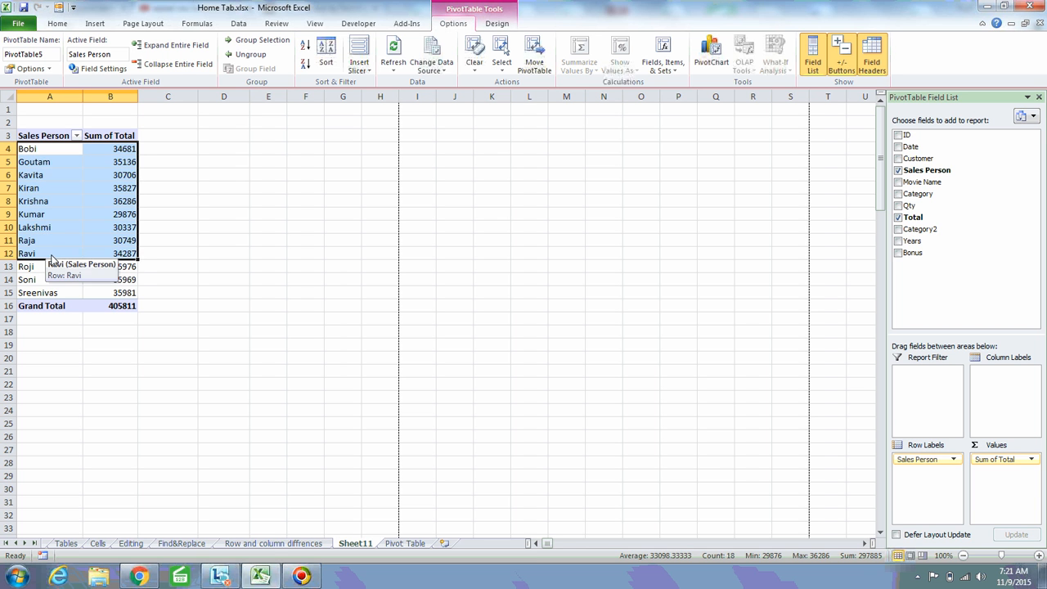
{"action": "left_click", "coordinate": [56, 258]}
{"action": "left_click", "coordinate": [45, 152], "text": "ctrl"}
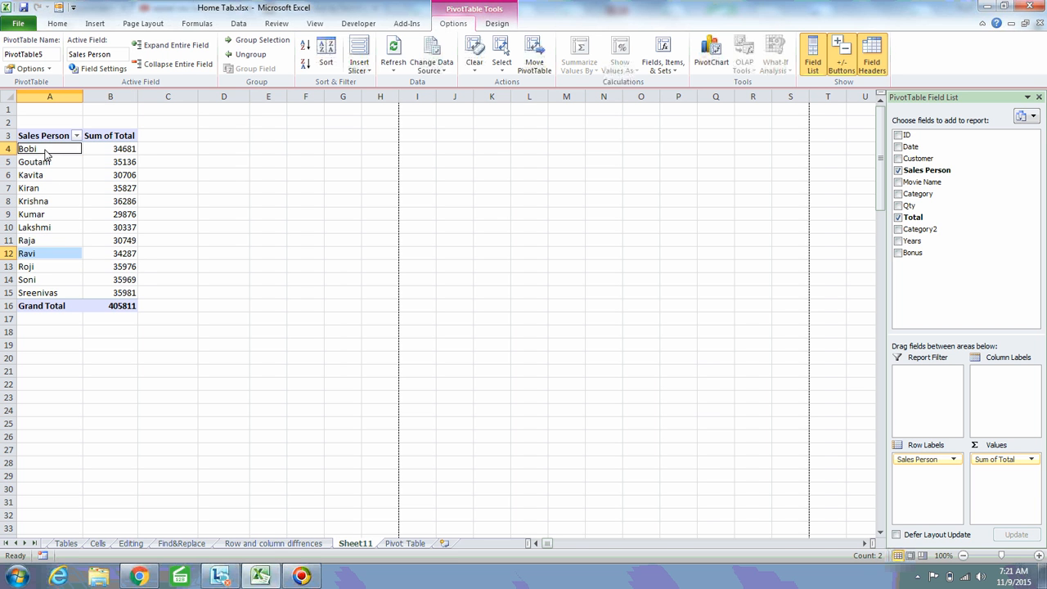
{"action": "left_click", "coordinate": [42, 283], "text": "ctrl"}
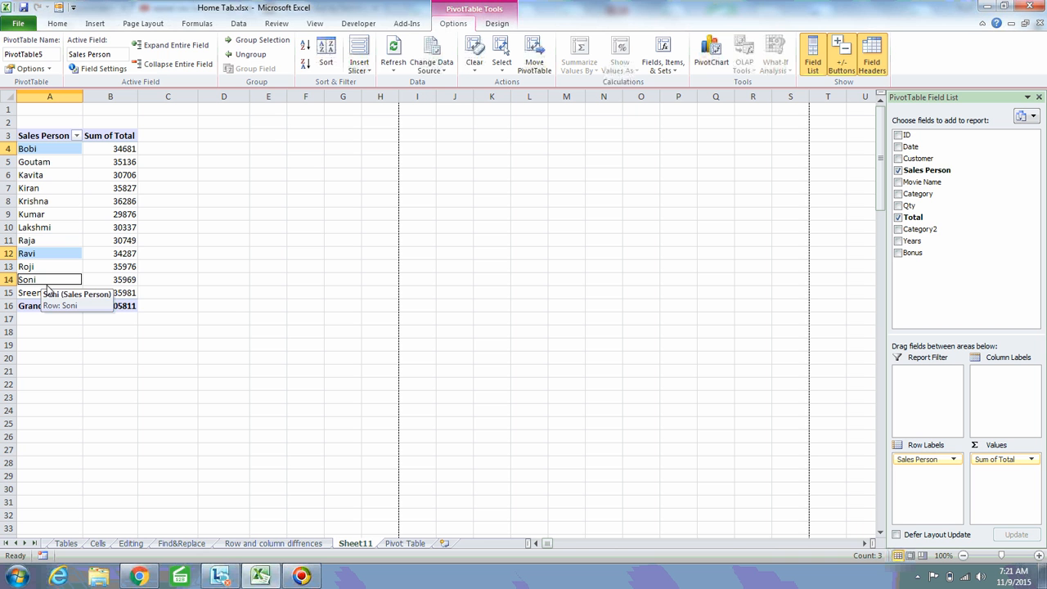
{"action": "left_click", "coordinate": [123, 149]}
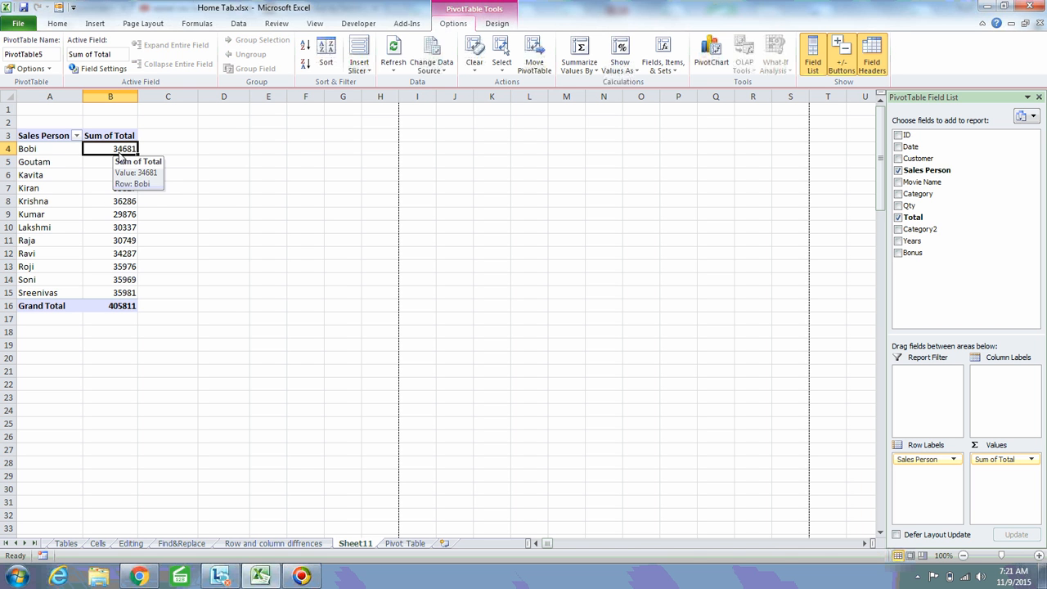
{"action": "left_click", "coordinate": [124, 255], "text": "ctrl"}
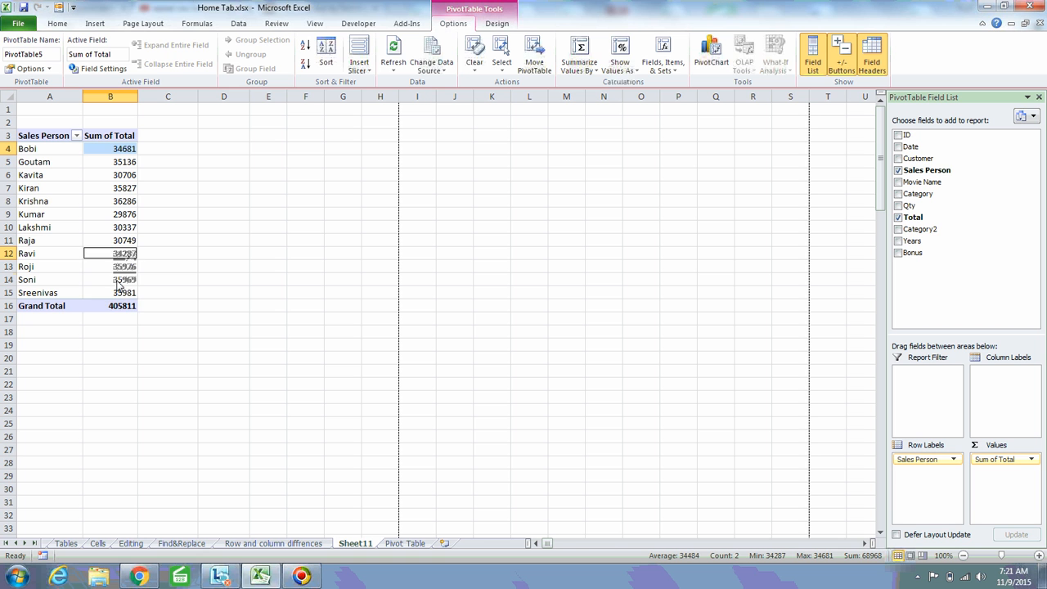
{"action": "left_click", "coordinate": [118, 281], "text": "ctrl"}
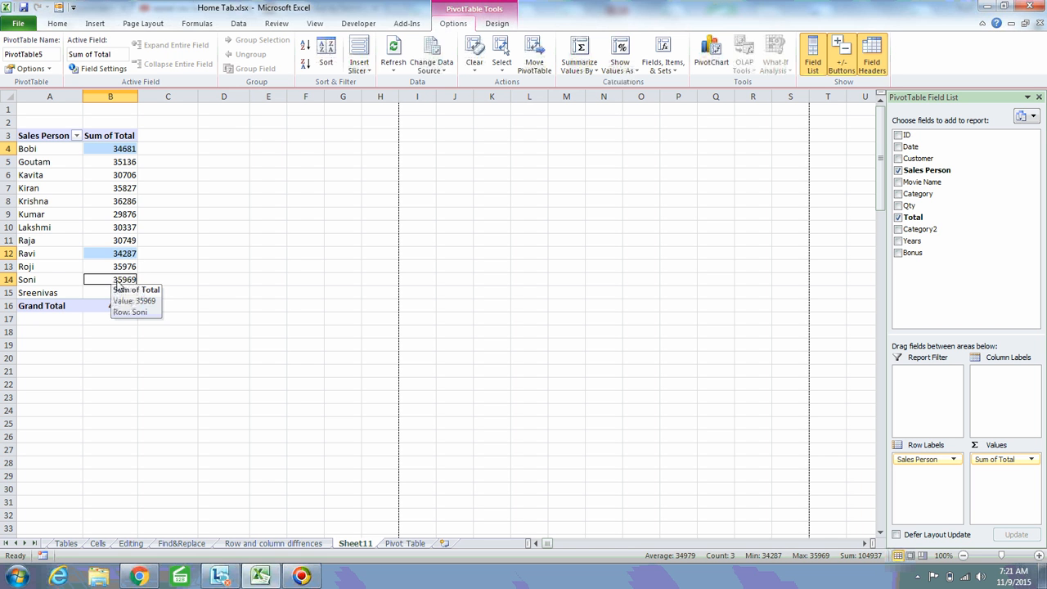
{"action": "left_click", "coordinate": [47, 259]}
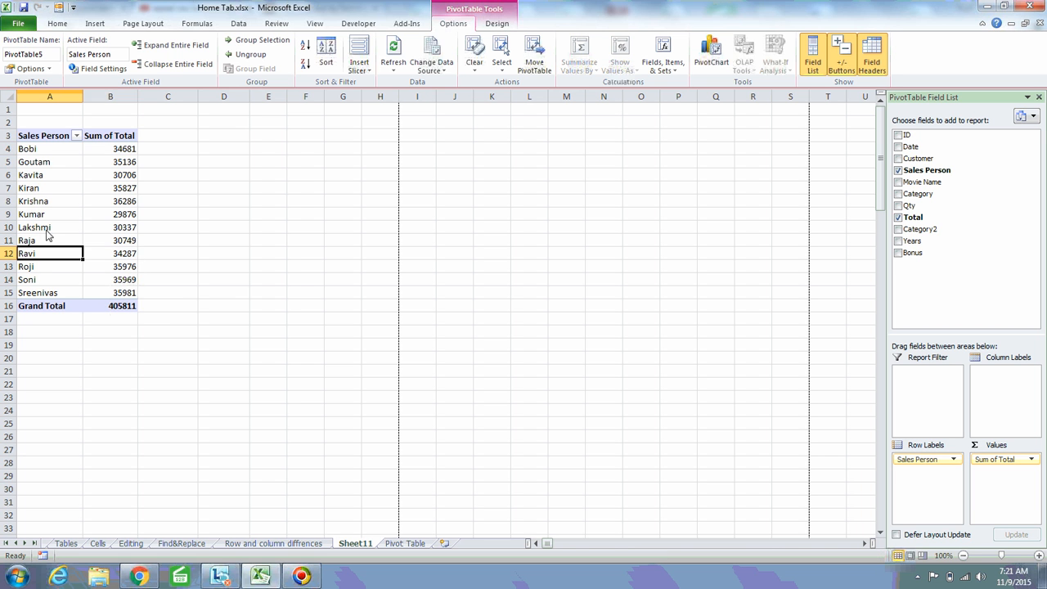
{"action": "left_click", "coordinate": [37, 153]}
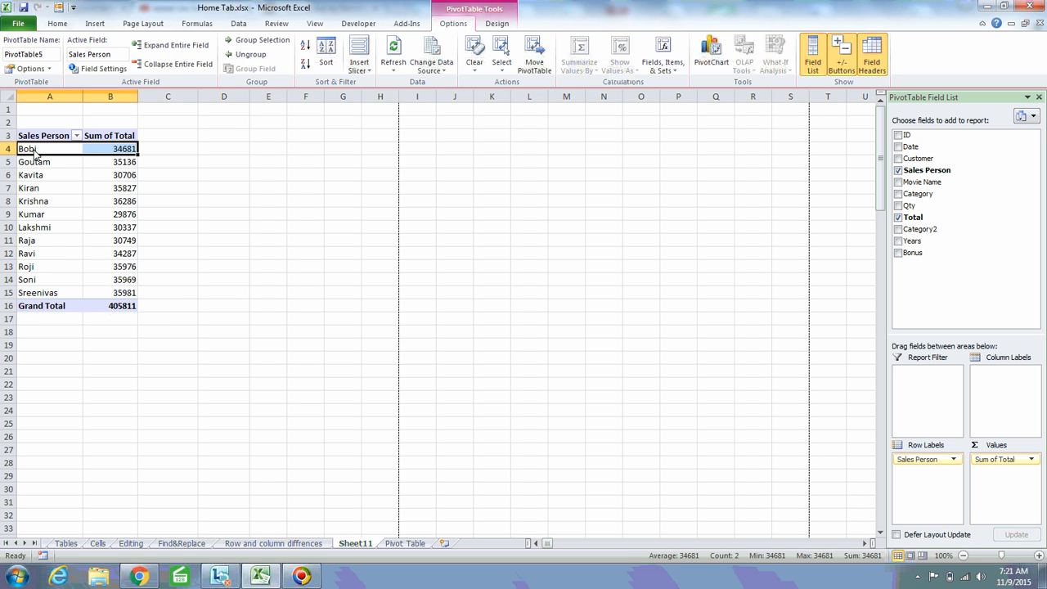
{"action": "left_click", "coordinate": [38, 266]}
{"action": "left_click", "coordinate": [34, 284]}
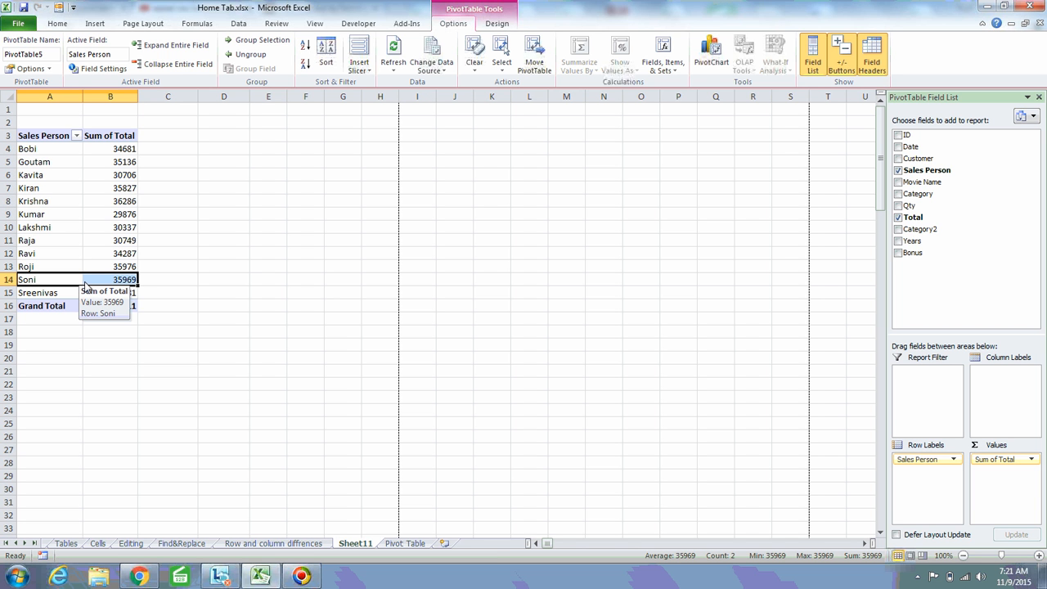
{"action": "left_click", "coordinate": [39, 162]}
{"action": "left_click", "coordinate": [27, 152]}
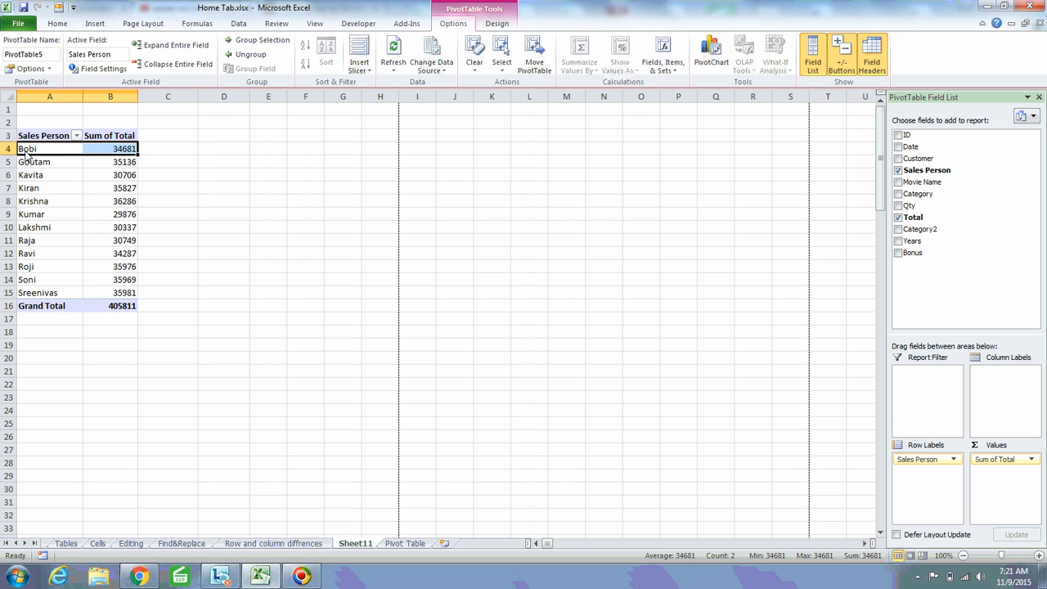
Try to add a calculated item to the Sales Person field, first from one of its items and again from its header.
{"action": "left_click", "coordinate": [38, 162]}
{"action": "key", "text": "Up"}
{"action": "key", "text": "Up"}
{"action": "key", "text": "Down"}
{"action": "key", "text": "Down"}
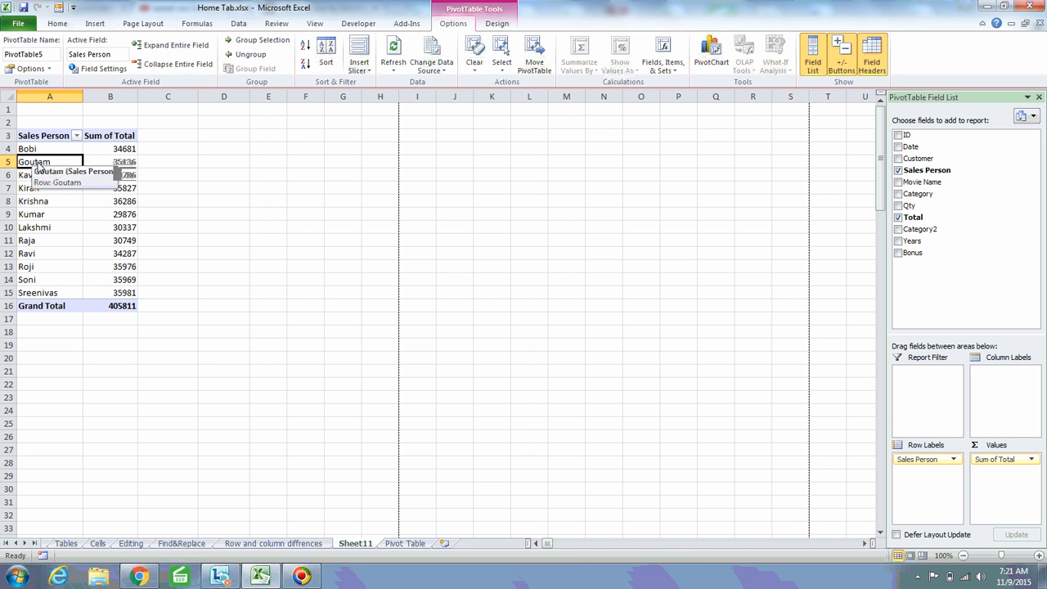
{"action": "left_click", "coordinate": [662, 67]}
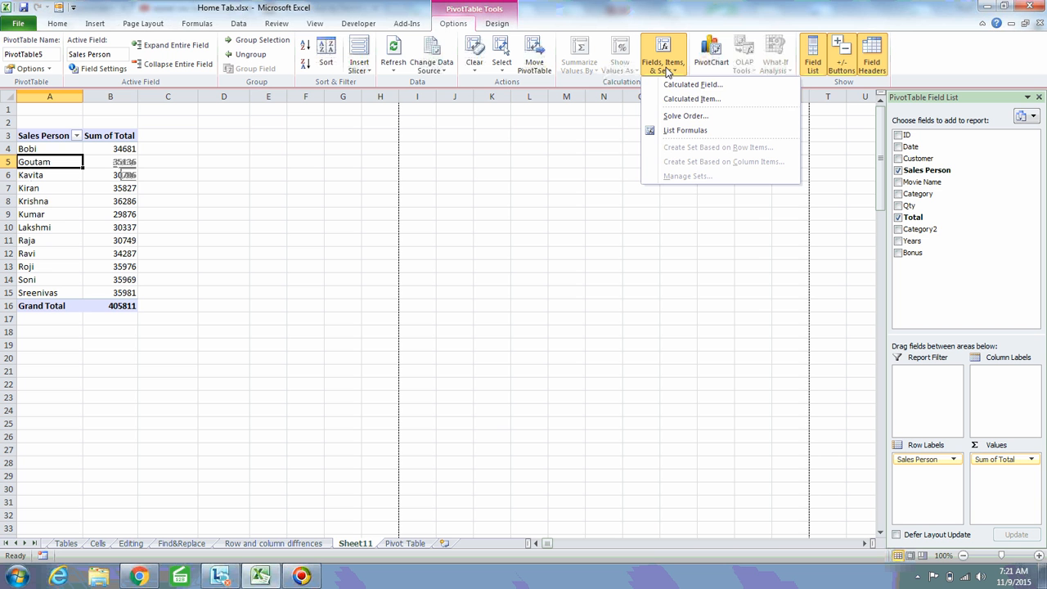
{"action": "left_click", "coordinate": [713, 99]}
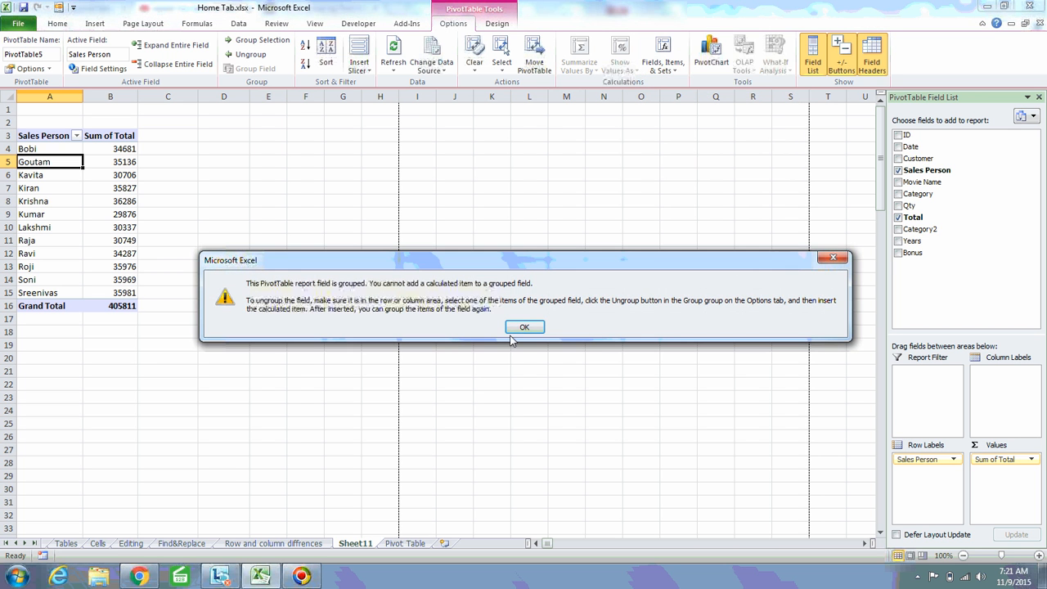
{"action": "left_click", "coordinate": [523, 328]}
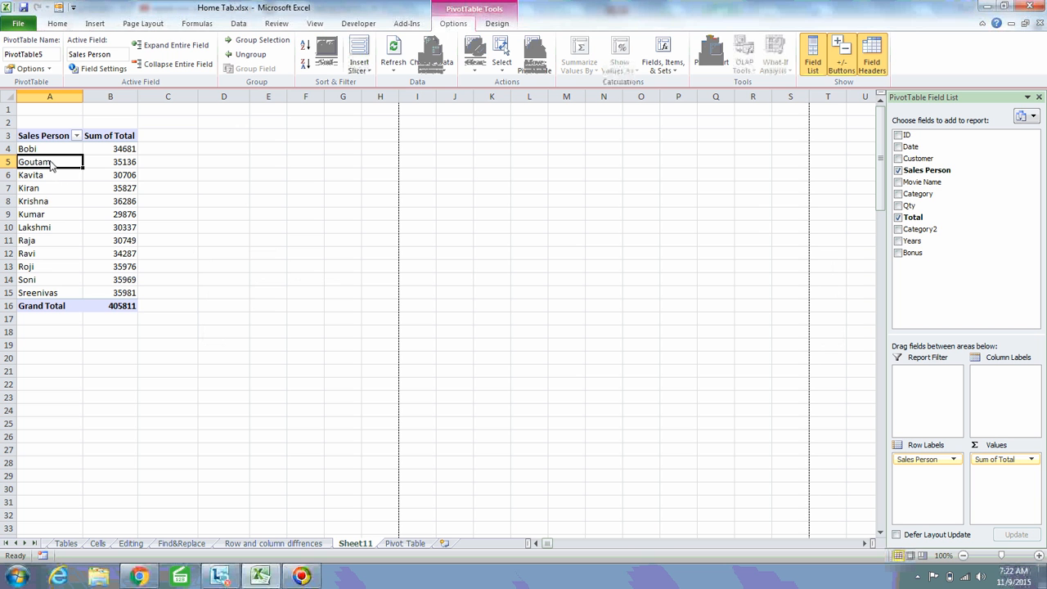
{"action": "left_click", "coordinate": [43, 137]}
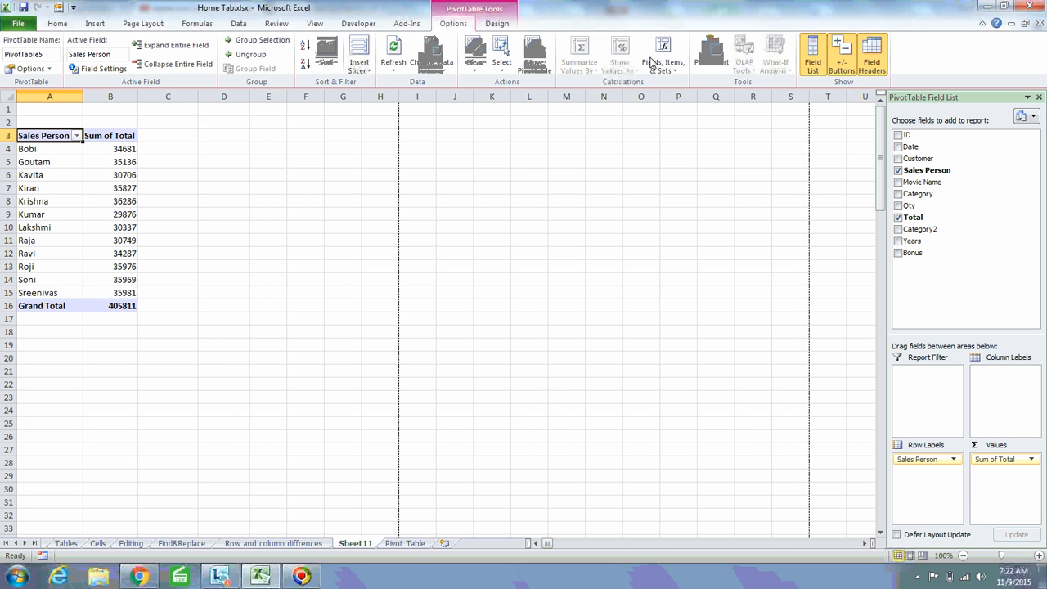
{"action": "left_click", "coordinate": [674, 67]}
{"action": "left_click", "coordinate": [695, 99]}
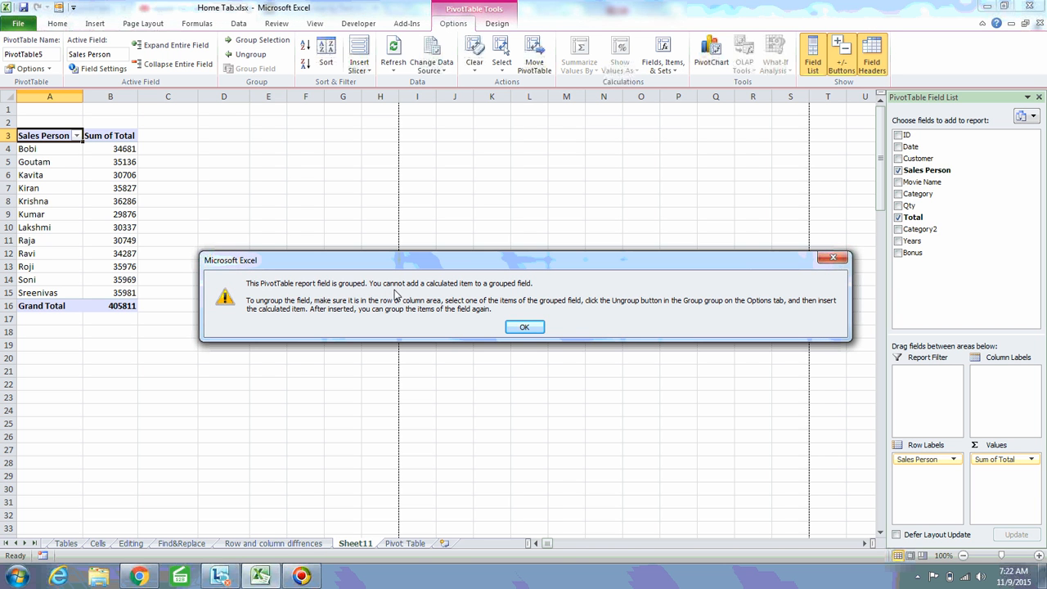
{"action": "key", "text": "Return"}
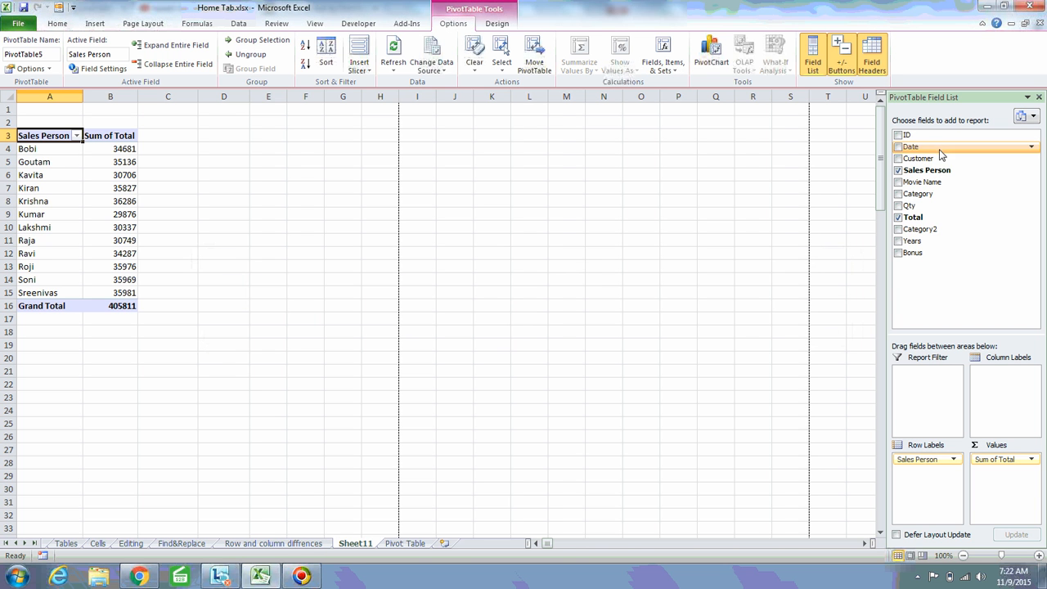
Clear the entire pivot table and rebuild it with Category as row labels and Sum of Total as values.
{"action": "left_click", "coordinate": [476, 66]}
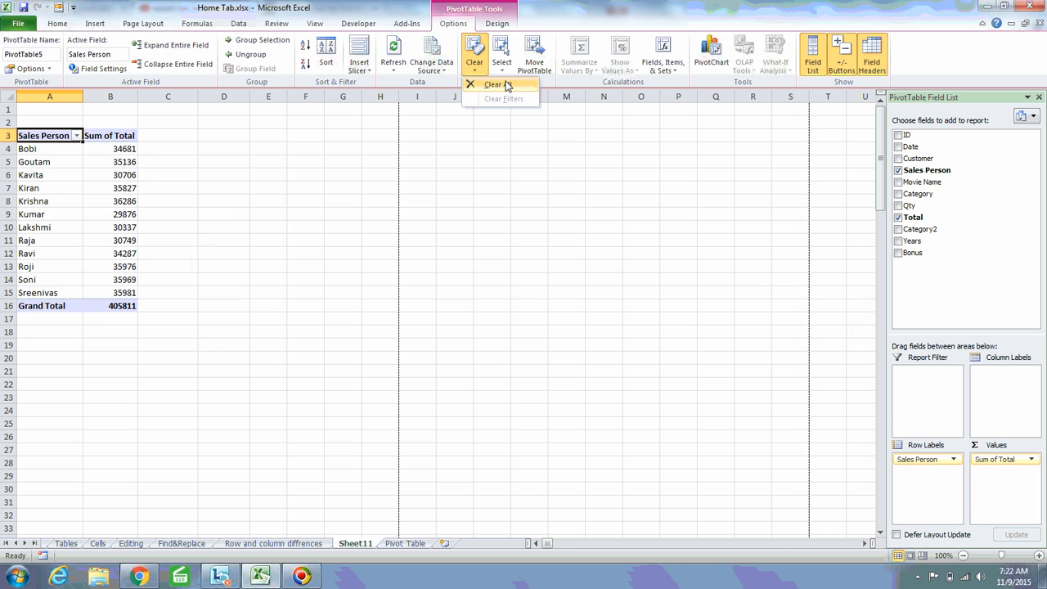
{"action": "left_click", "coordinate": [507, 85]}
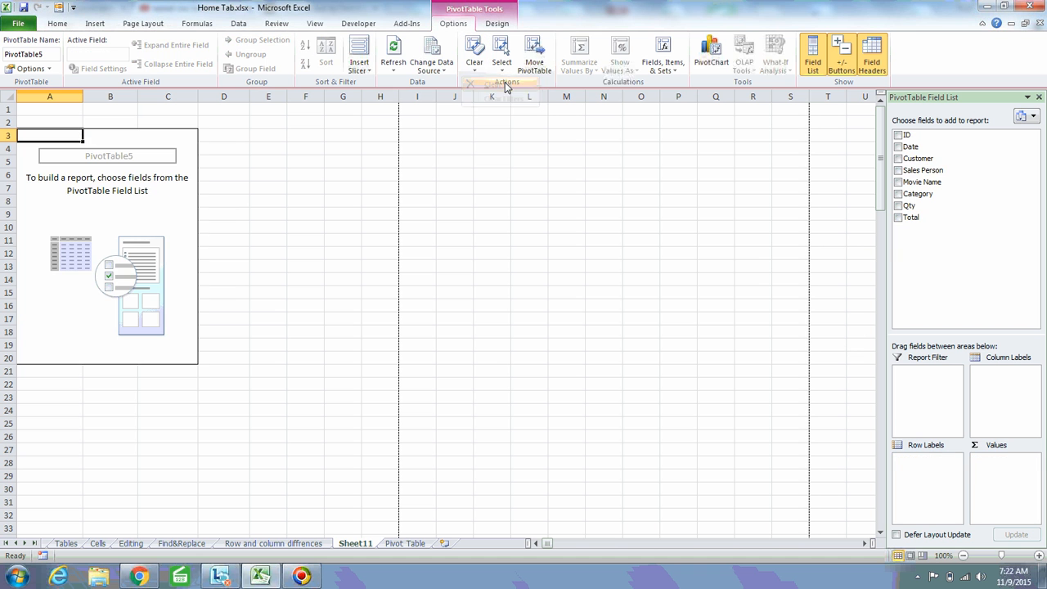
{"action": "left_click", "coordinate": [898, 170]}
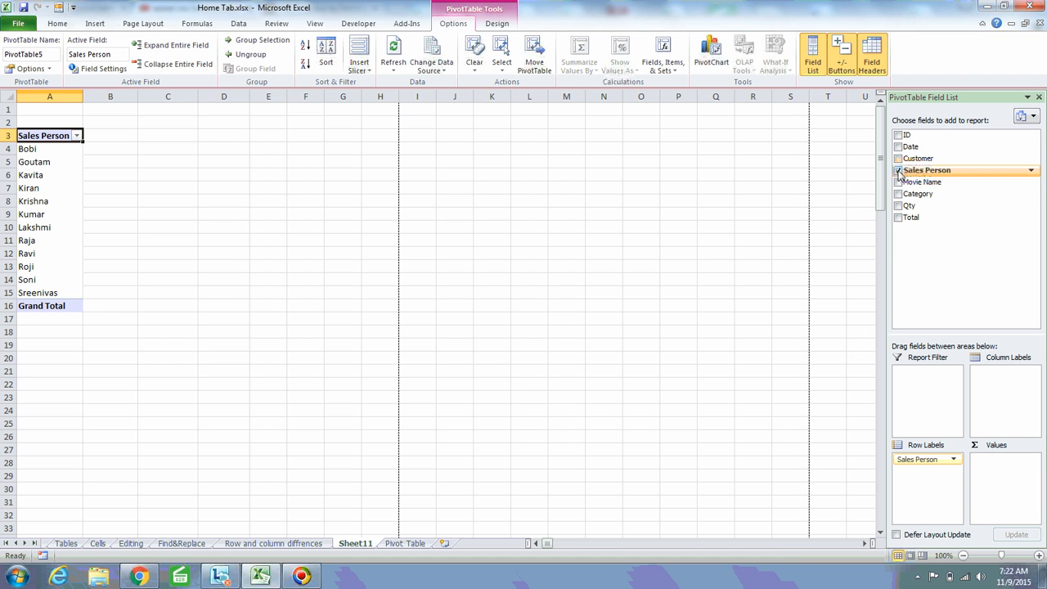
{"action": "left_click", "coordinate": [898, 217]}
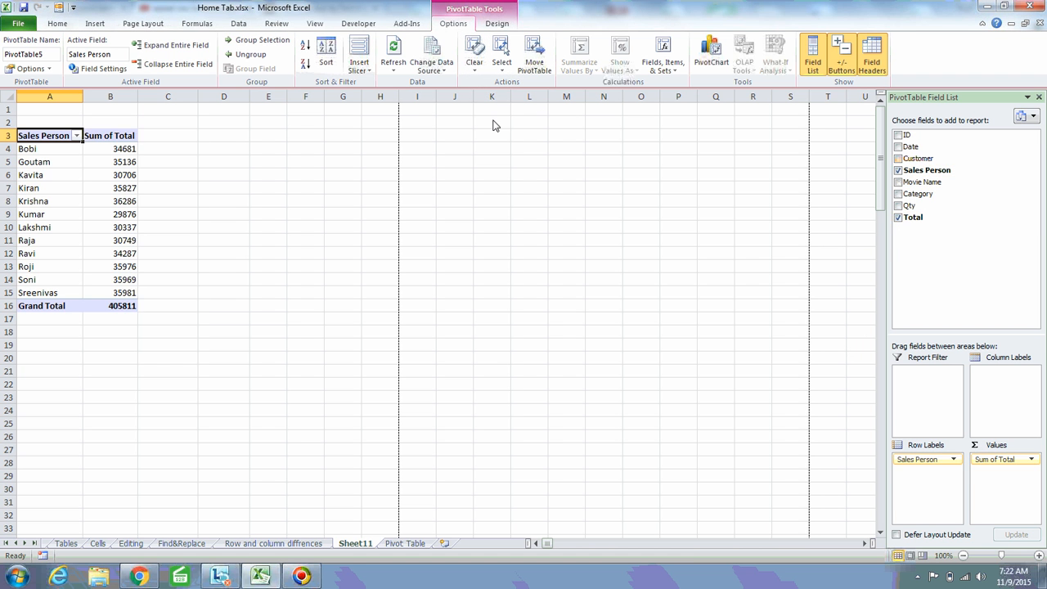
{"action": "left_click", "coordinate": [898, 170]}
{"action": "left_click", "coordinate": [898, 194]}
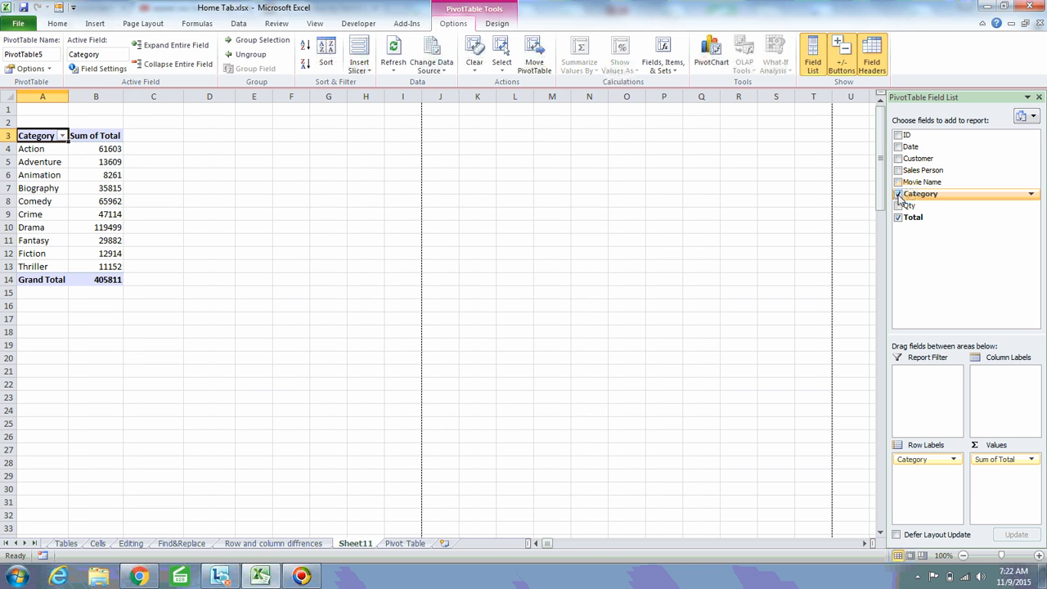
Start a new calculated item in the Category field and name it Action,Animation & Fiction.
{"action": "left_click", "coordinate": [38, 150]}
{"action": "left_click", "coordinate": [36, 204], "text": "ctrl"}
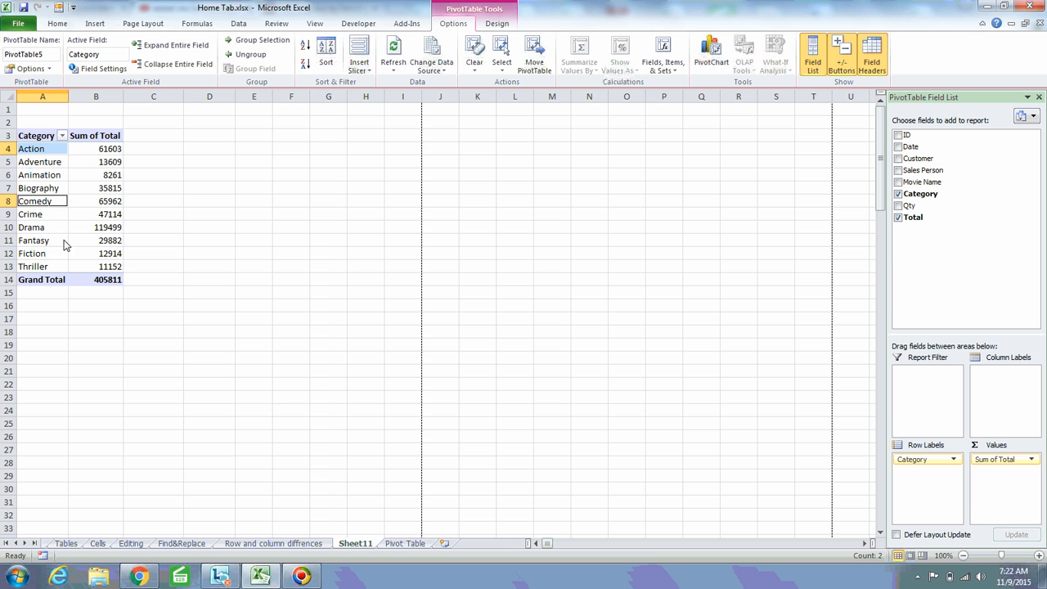
{"action": "left_click", "coordinate": [47, 245], "text": "ctrl"}
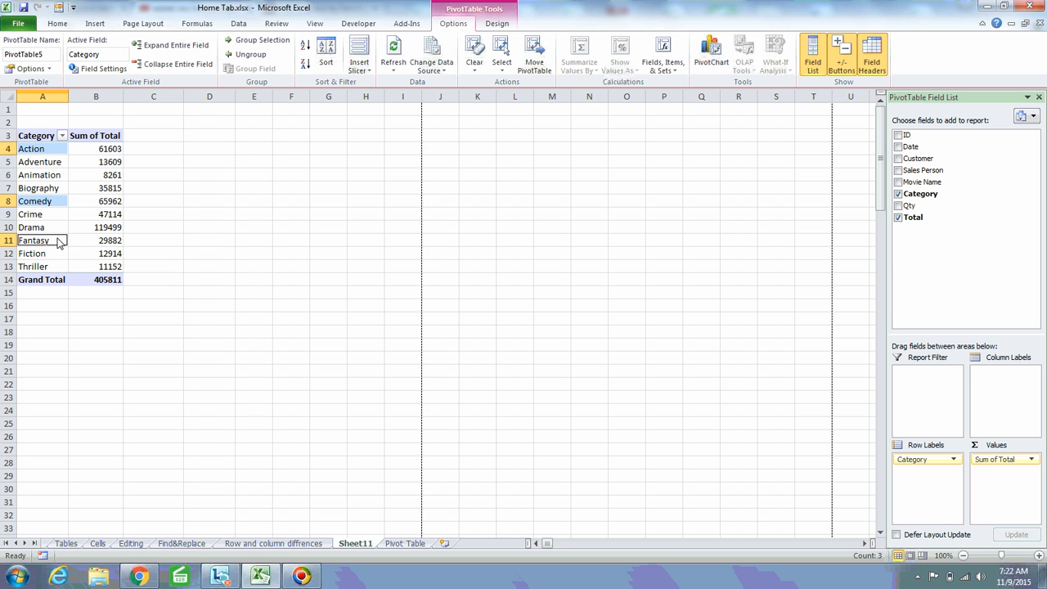
{"action": "left_click", "coordinate": [53, 163]}
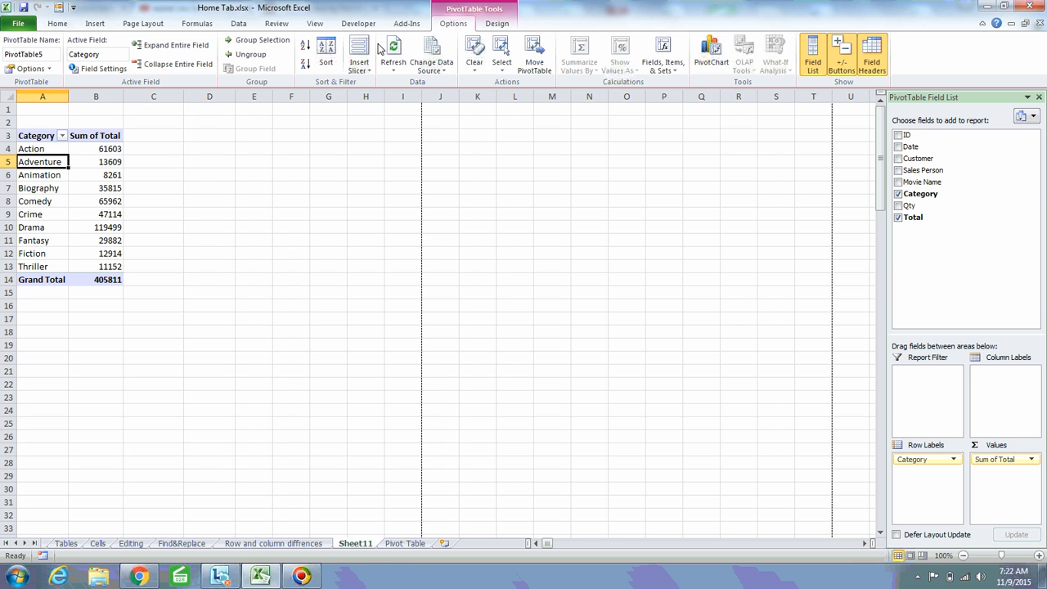
{"action": "left_click", "coordinate": [662, 64]}
{"action": "left_click", "coordinate": [714, 100]}
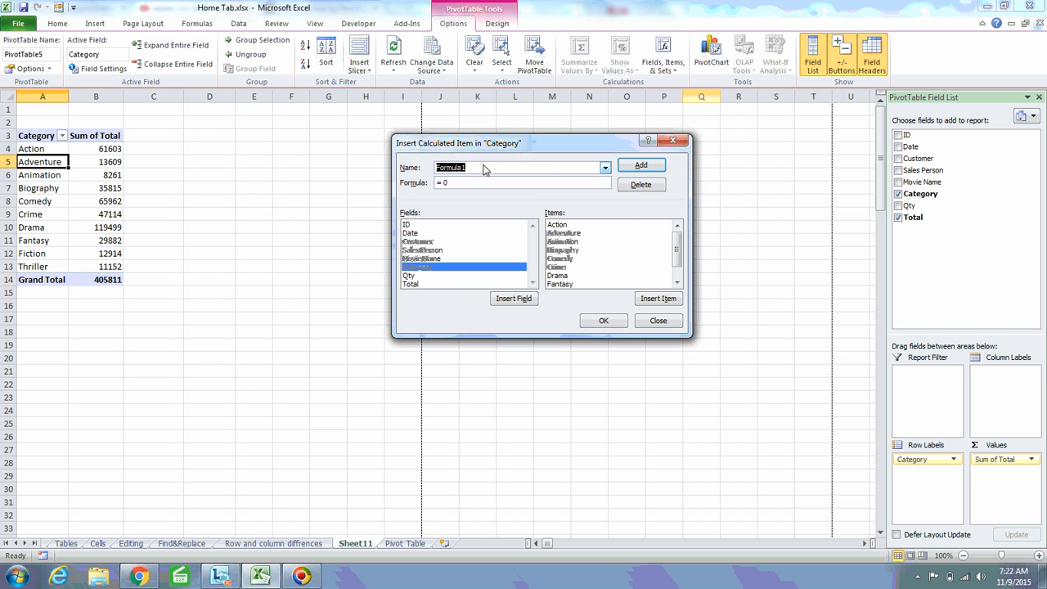
{"action": "type", "text": "Action"}
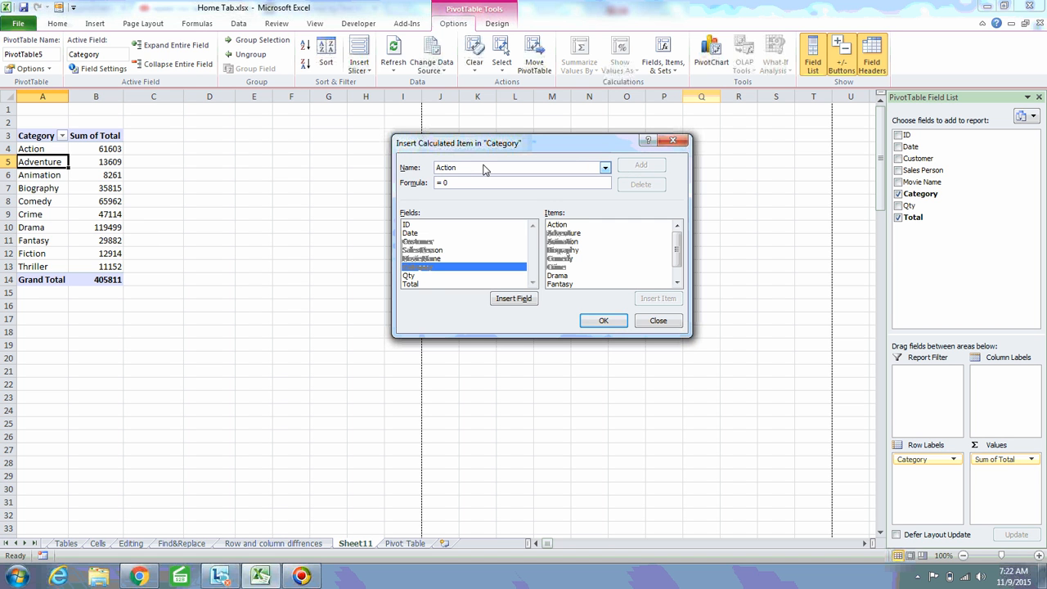
{"action": "type", "text": ",Animation & Fiction"}
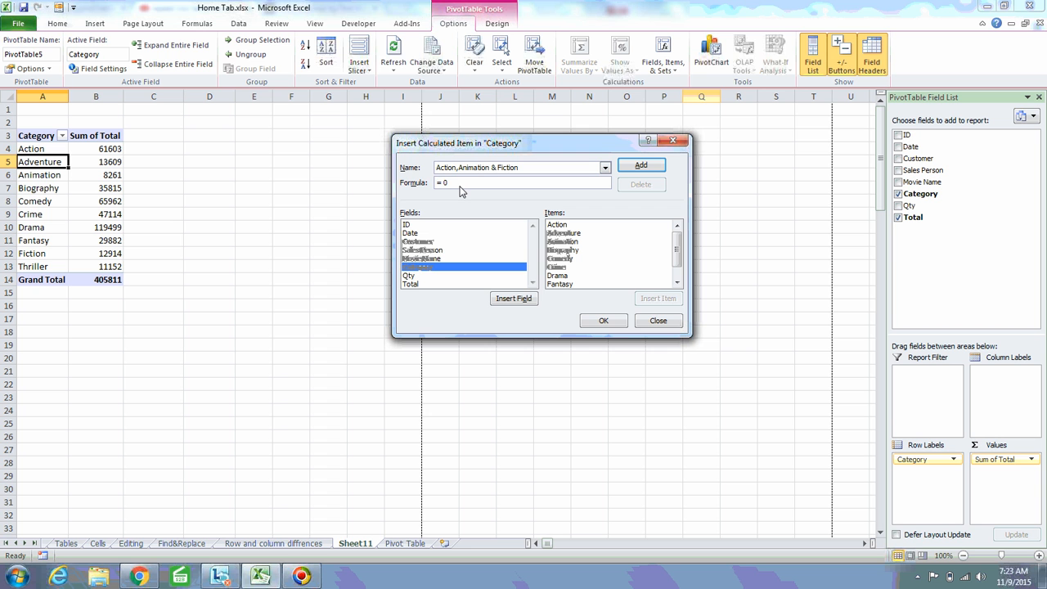
Begin the calculated item's formula by adding the Action and Animation items, leaving a trailing plus sign for another item.
{"action": "key", "text": "BackSpace"}
{"action": "mouse_move", "coordinate": [678, 255]}
{"action": "left_mouse_down"}
{"action": "mouse_move", "coordinate": [678, 268]}
{"action": "mouse_move", "coordinate": [677, 239]}
{"action": "left_mouse_up"}
{"action": "left_click", "coordinate": [560, 227]}
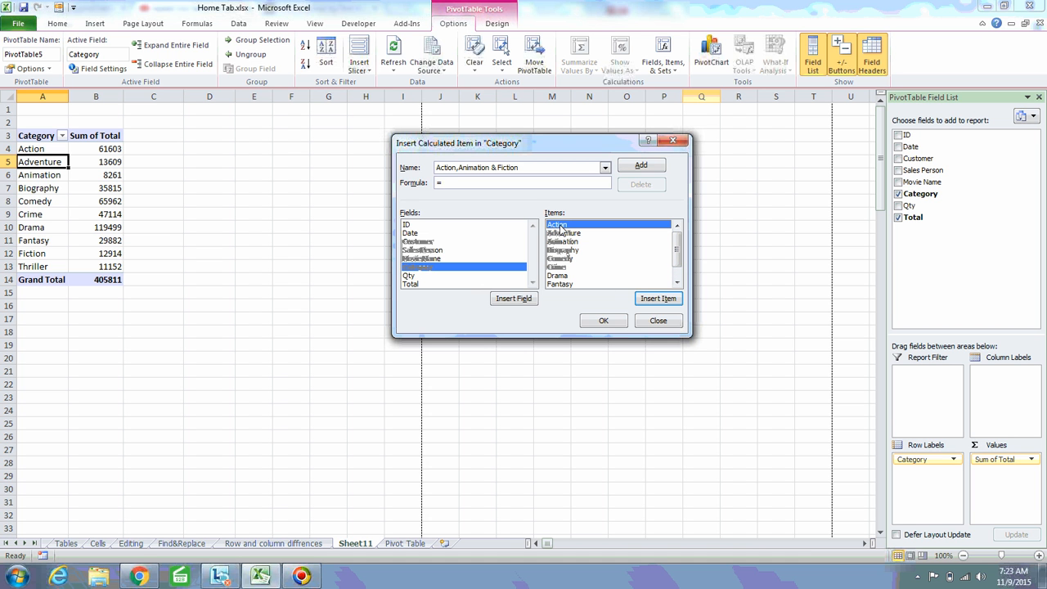
{"action": "left_click", "coordinate": [658, 298]}
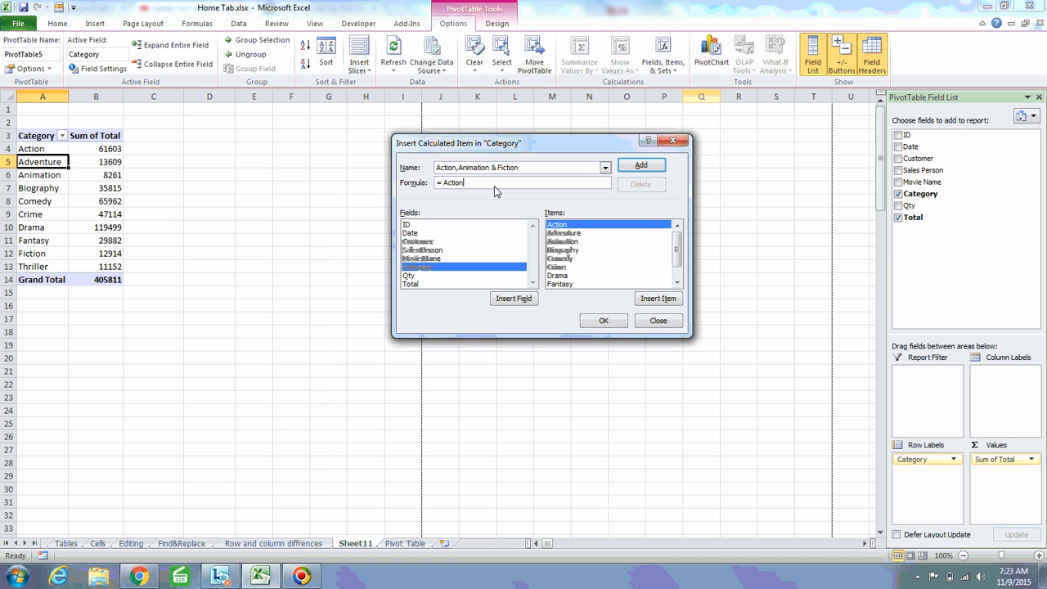
{"action": "type", "text": "+"}
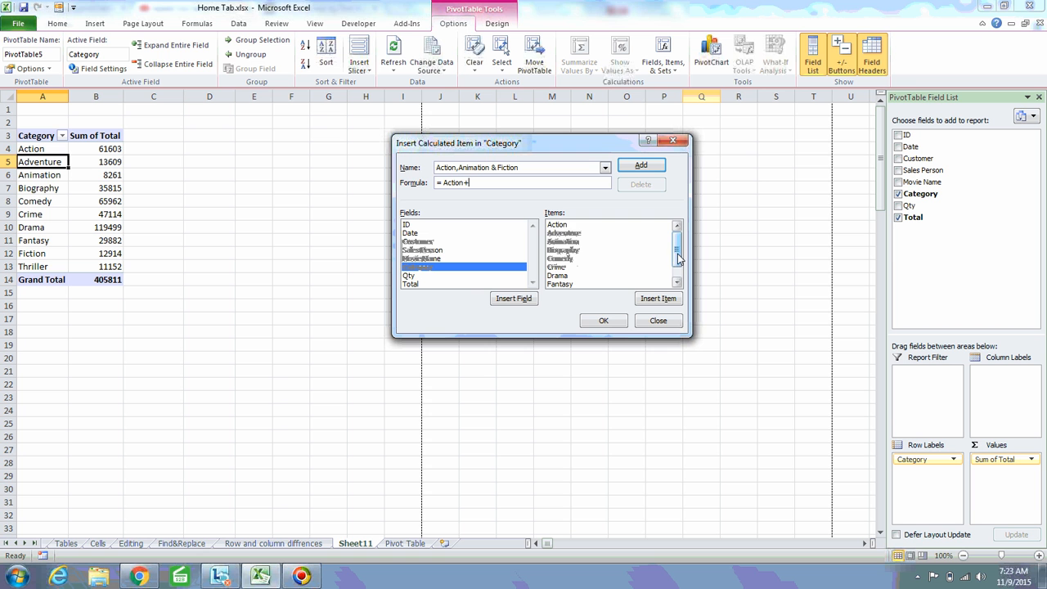
{"action": "scroll", "coordinate": [678, 258], "scroll_direction": "down", "scroll_amount": 1}
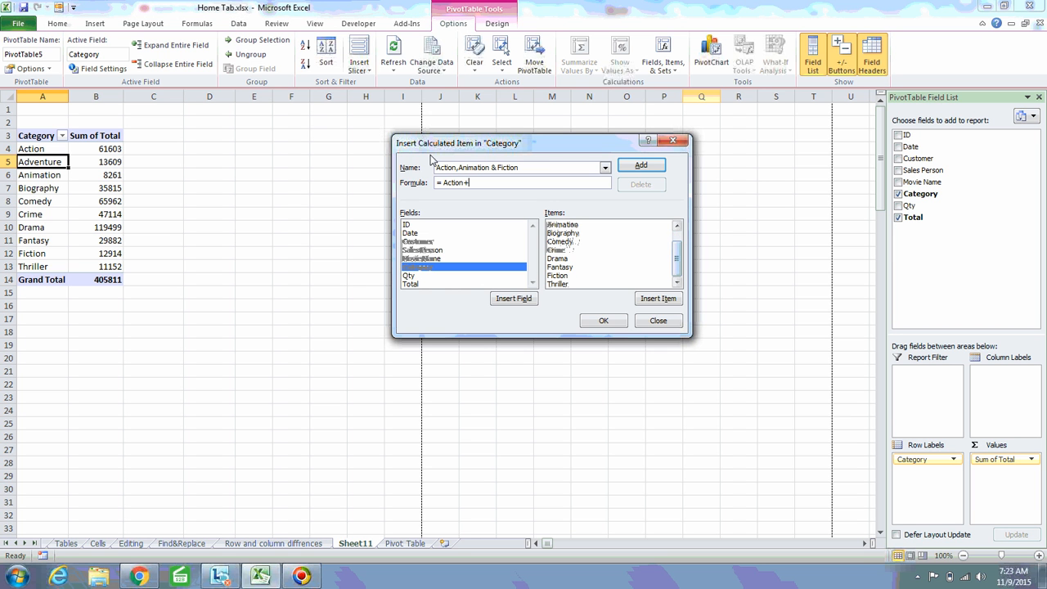
{"action": "left_click", "coordinate": [575, 226]}
{"action": "left_click", "coordinate": [656, 303]}
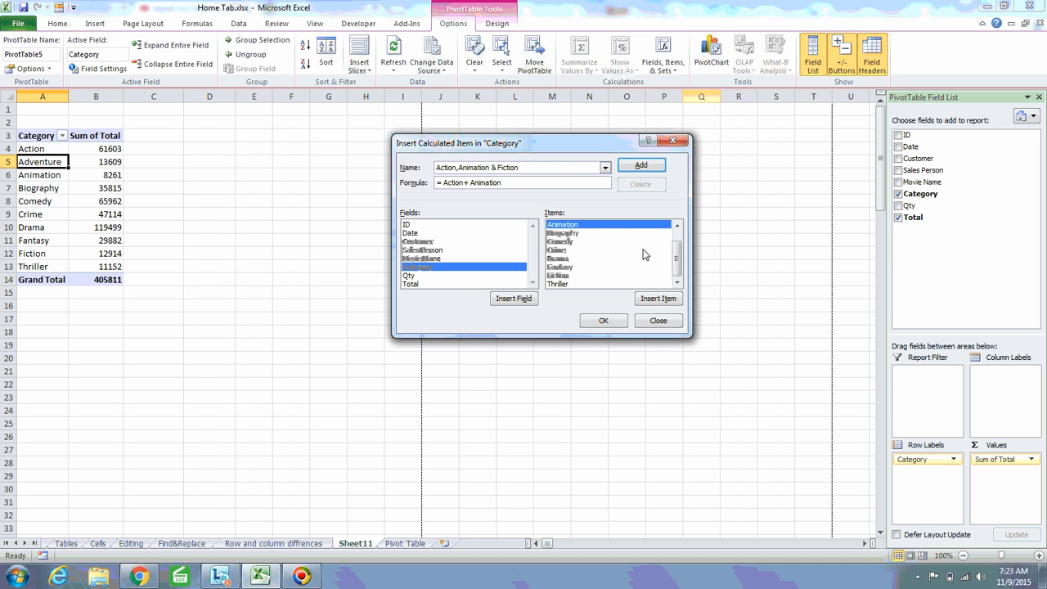
{"action": "type", "text": "+"}
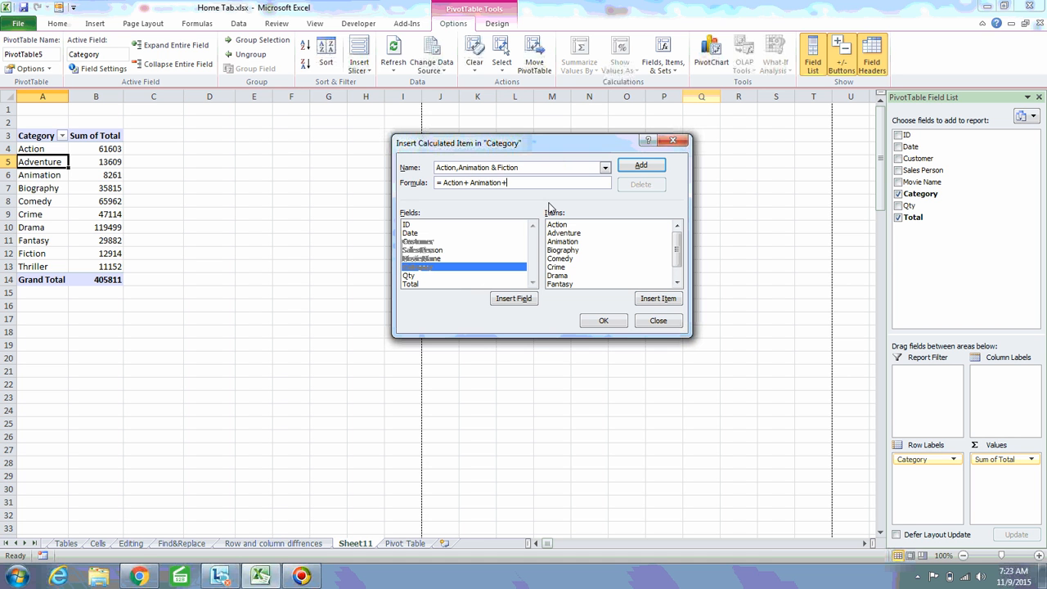
Complete the formula as = Action+ Animation+ Fiction and insert the calculated item into the pivot table.
{"action": "left_click", "coordinate": [677, 254]}
{"action": "left_click", "coordinate": [562, 277]}
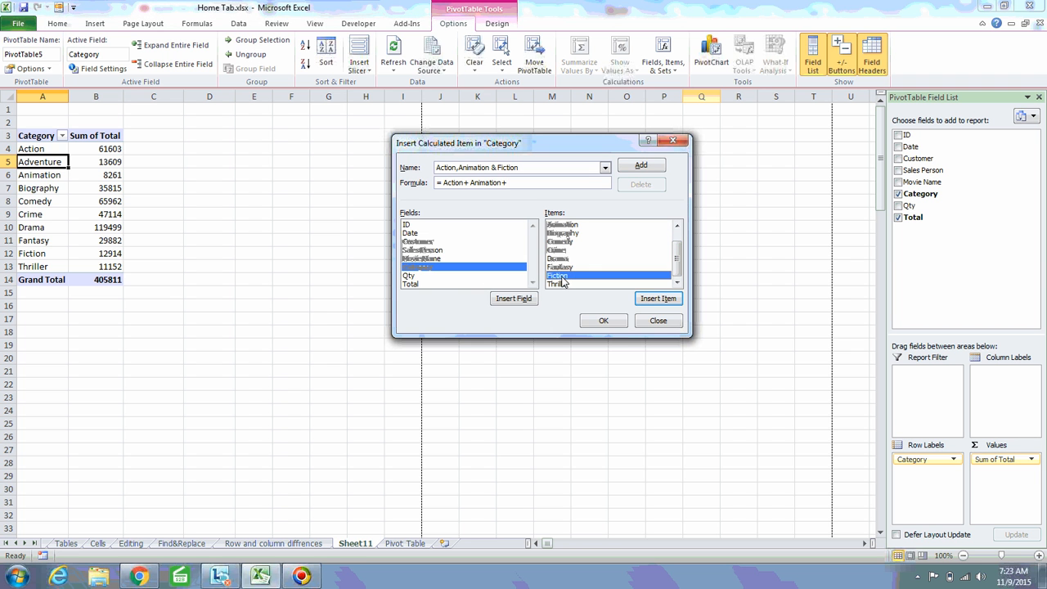
{"action": "left_click", "coordinate": [608, 321]}
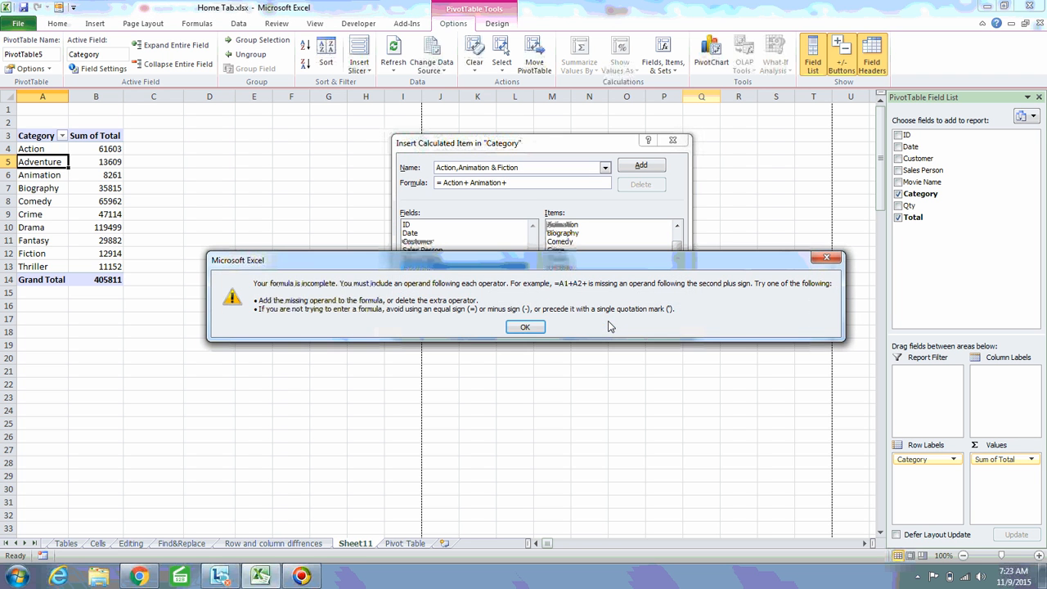
{"action": "left_click", "coordinate": [525, 327]}
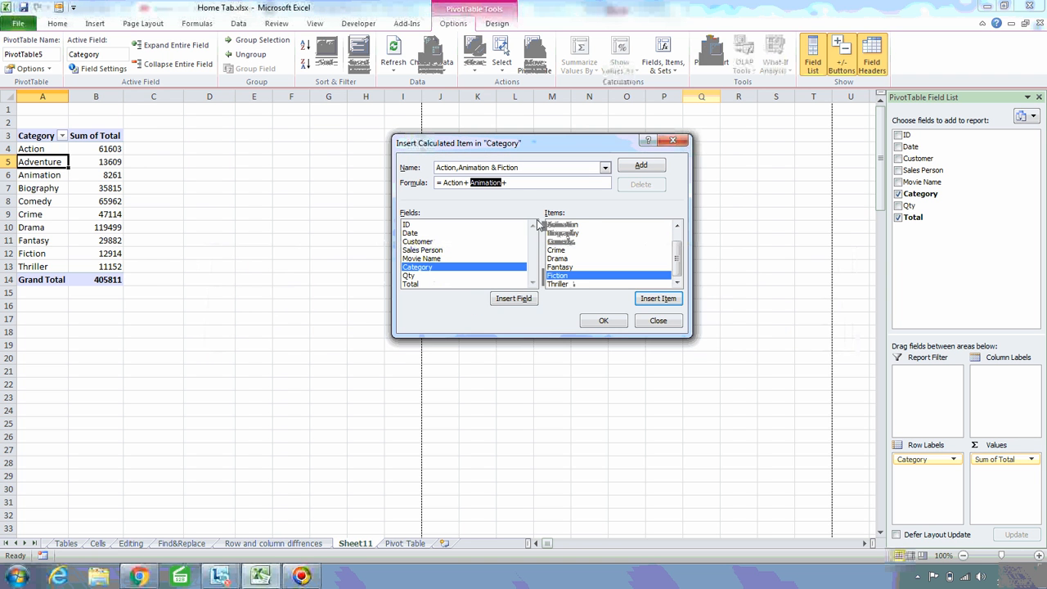
{"action": "double_click", "coordinate": [517, 179]}
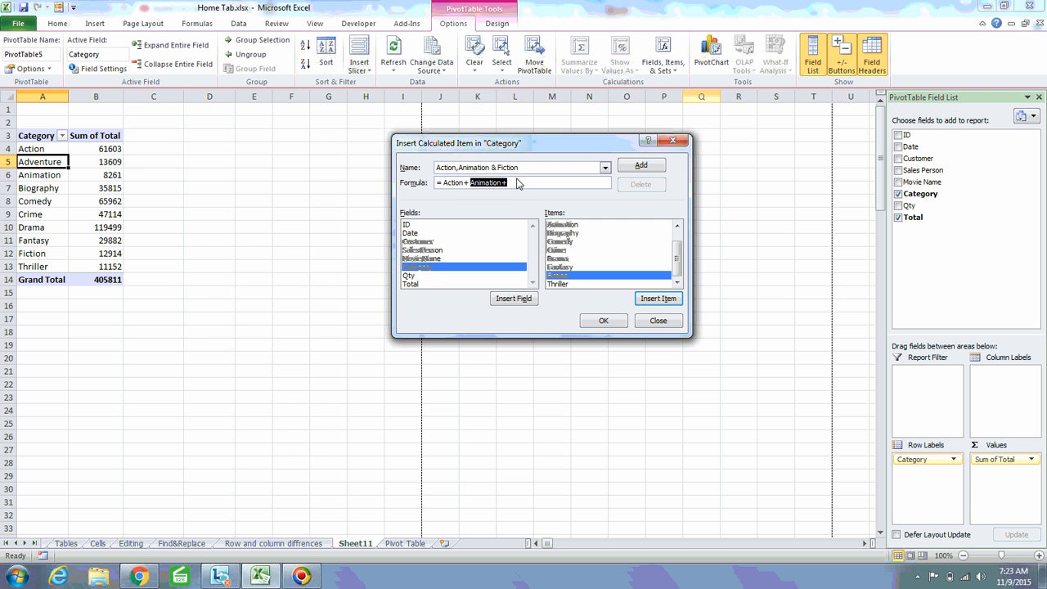
{"action": "left_click", "coordinate": [517, 183]}
{"action": "left_click", "coordinate": [658, 299]}
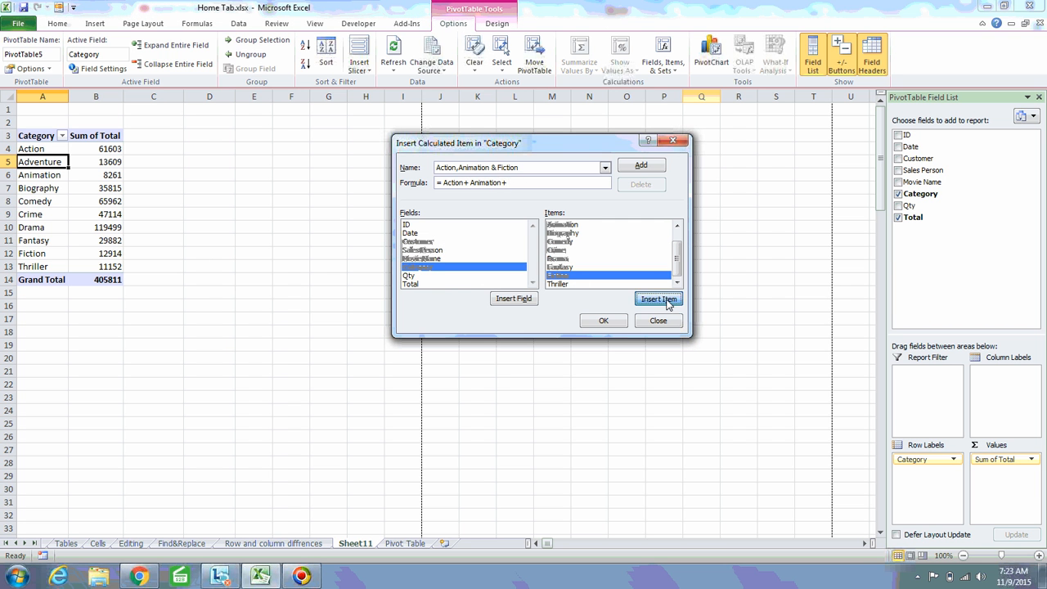
{"action": "left_click", "coordinate": [603, 321]}
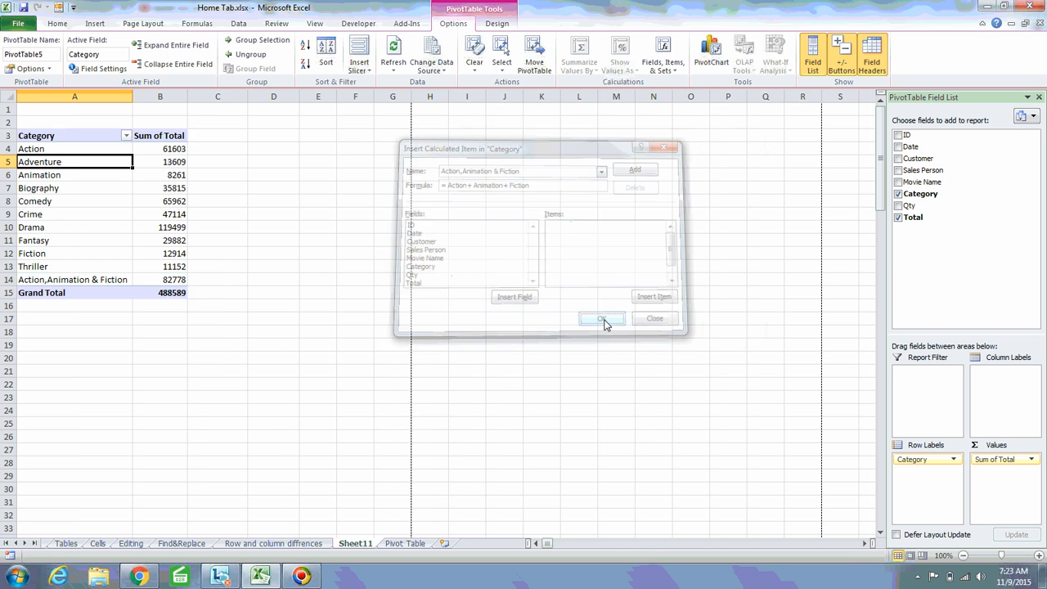
Compare the combined sum of the Action, Animation and Fiction totals with the total of the new calculated item.
{"action": "left_click", "coordinate": [65, 280]}
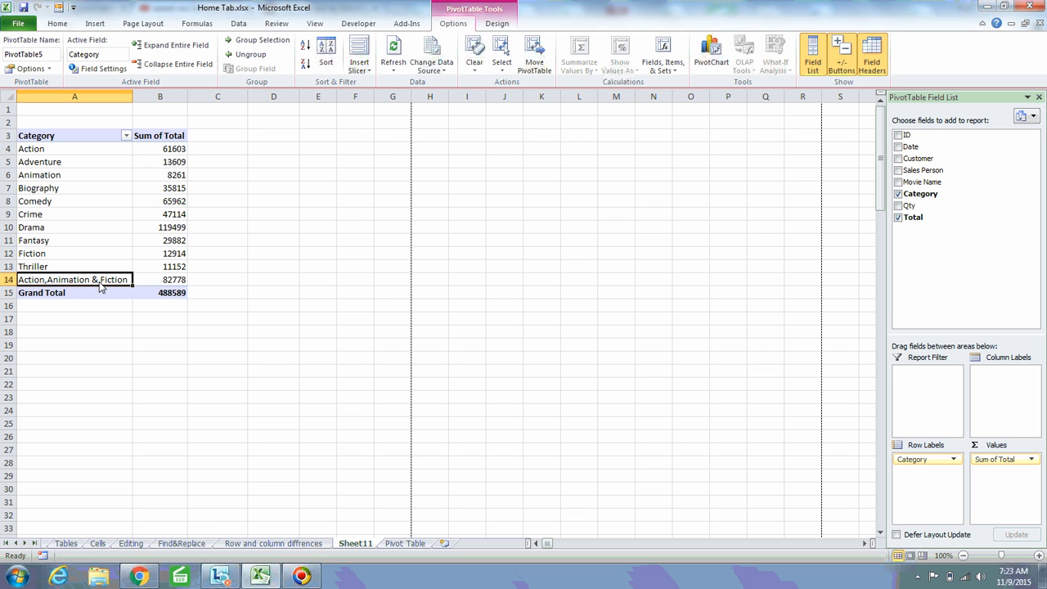
{"action": "left_click", "coordinate": [174, 152]}
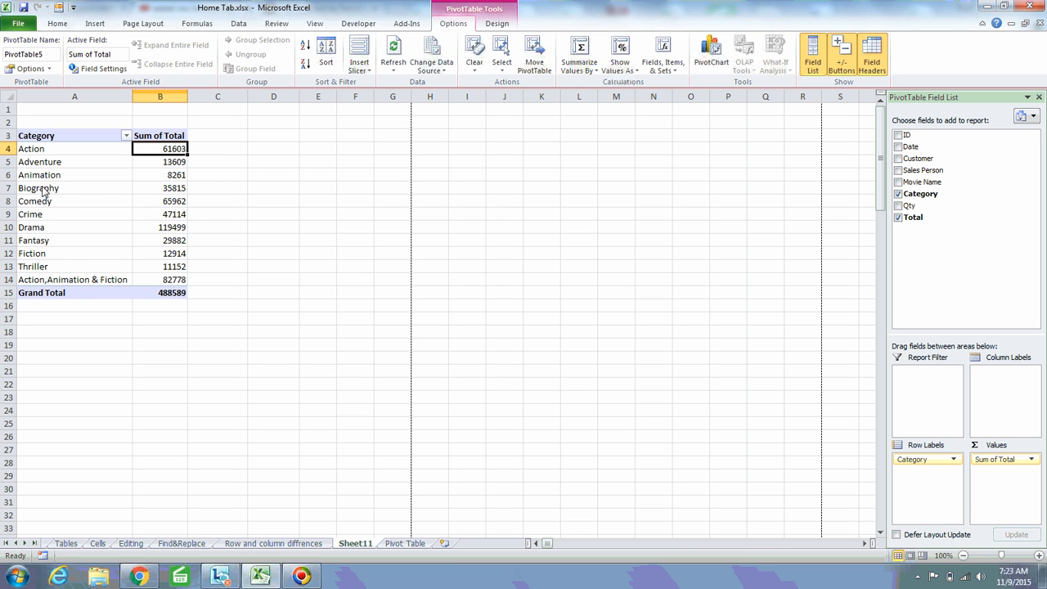
{"action": "left_click", "coordinate": [176, 177], "text": "ctrl"}
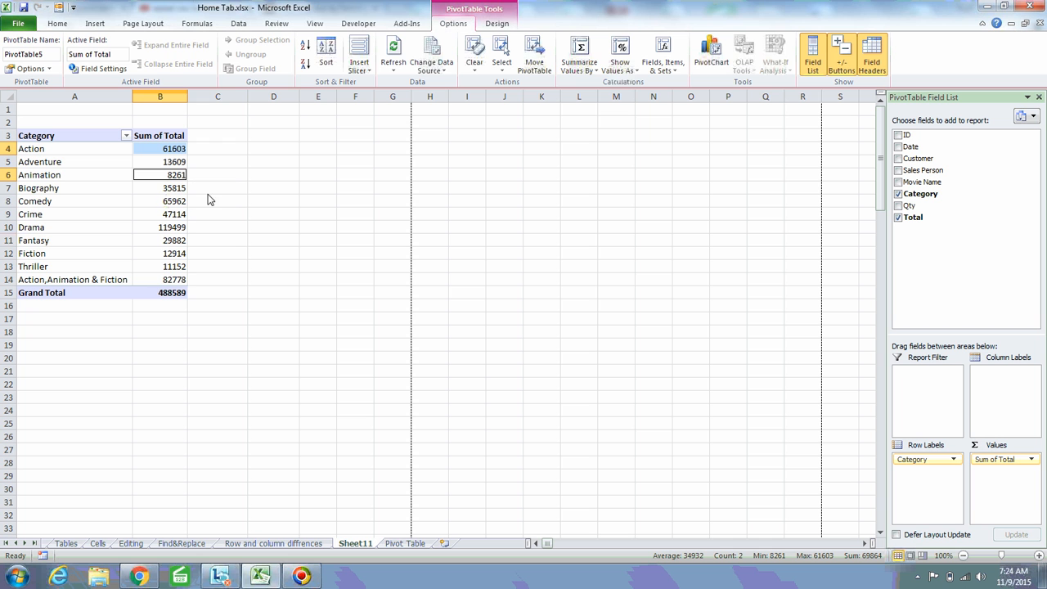
{"action": "left_click", "coordinate": [174, 254], "text": "ctrl"}
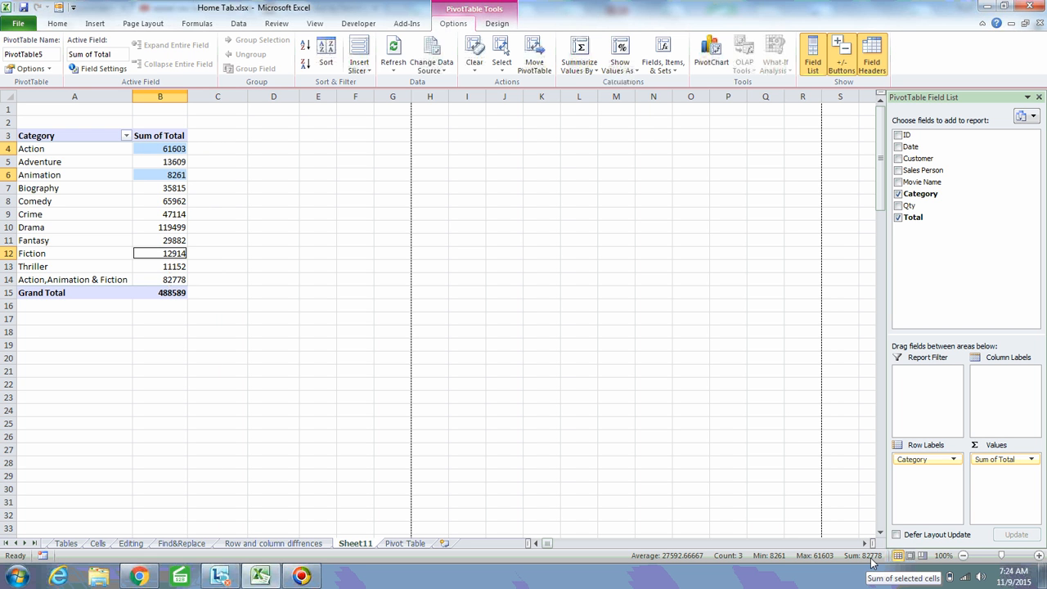
{"action": "left_click", "coordinate": [167, 283]}
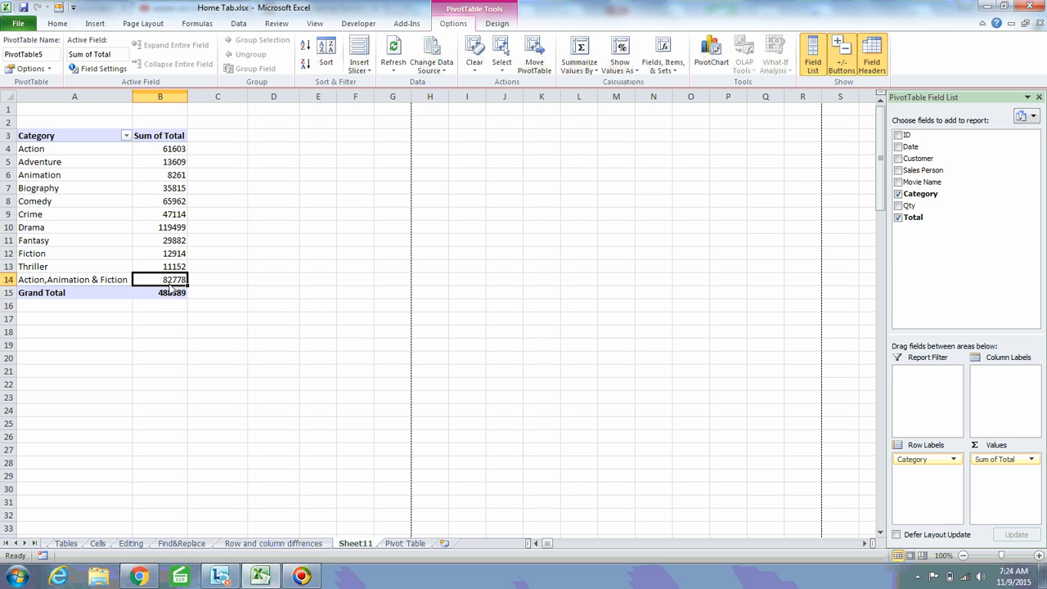
{"action": "mouse_move", "coordinate": [164, 285]}
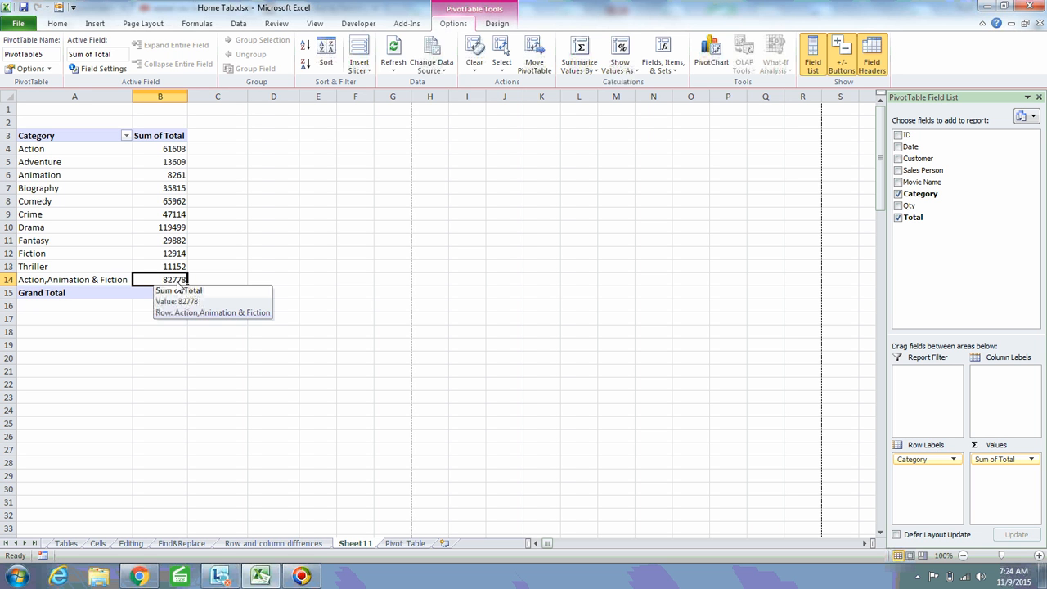
Set the Category filter selection to only Action, Animation and Fiction.
{"action": "left_click", "coordinate": [47, 152]}
{"action": "left_click", "coordinate": [51, 166]}
{"action": "left_click", "coordinate": [59, 151]}
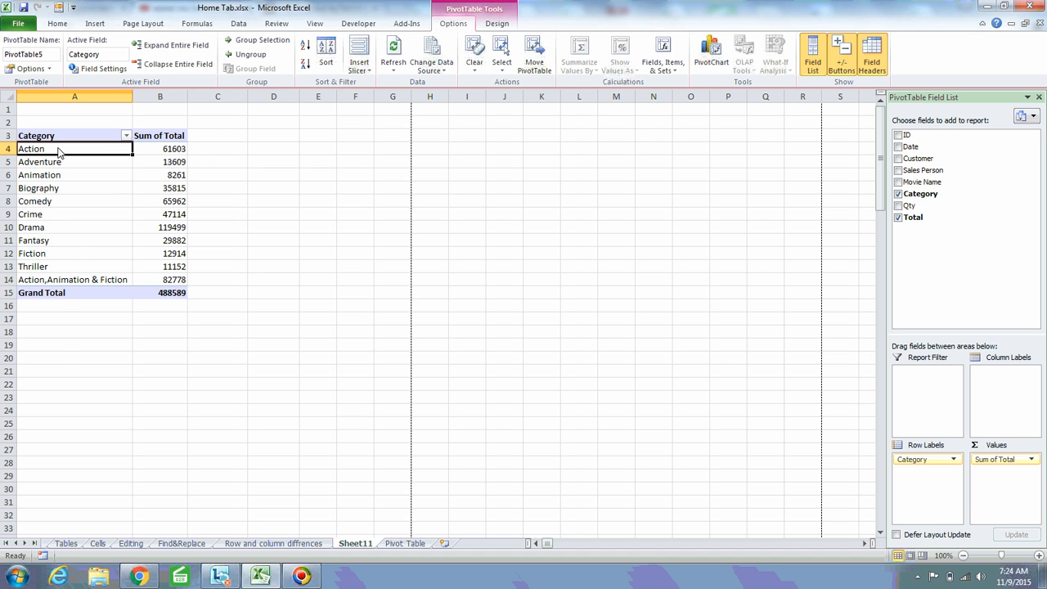
{"action": "left_click", "coordinate": [126, 136]}
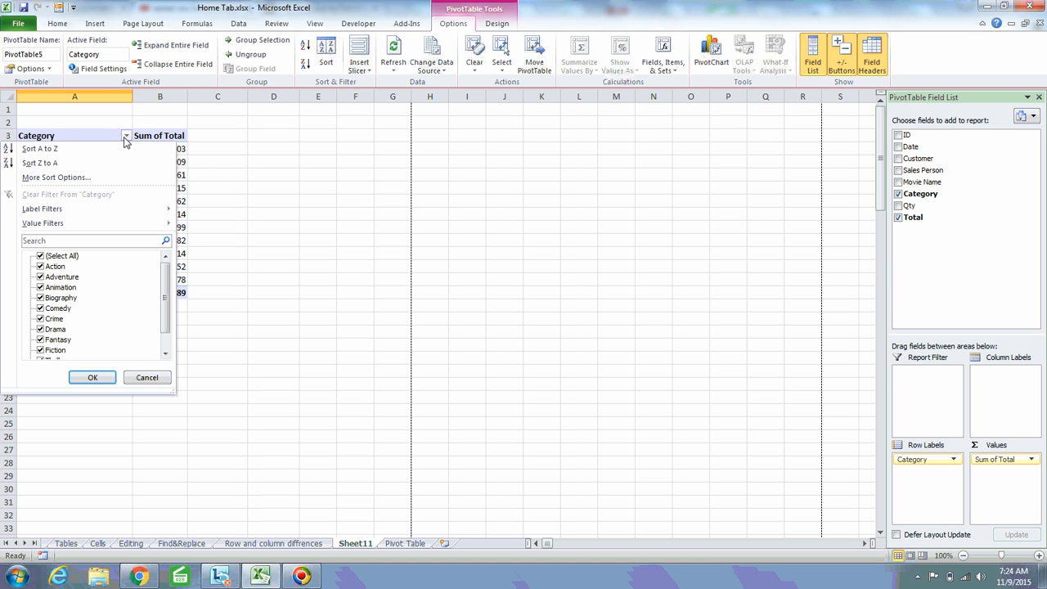
{"action": "left_click", "coordinate": [38, 260]}
{"action": "left_click", "coordinate": [39, 257]}
{"action": "left_click", "coordinate": [40, 266]}
{"action": "left_click", "coordinate": [40, 287]}
{"action": "left_click_drag", "start_coordinate": [166, 294], "coordinate": [141, 336]}
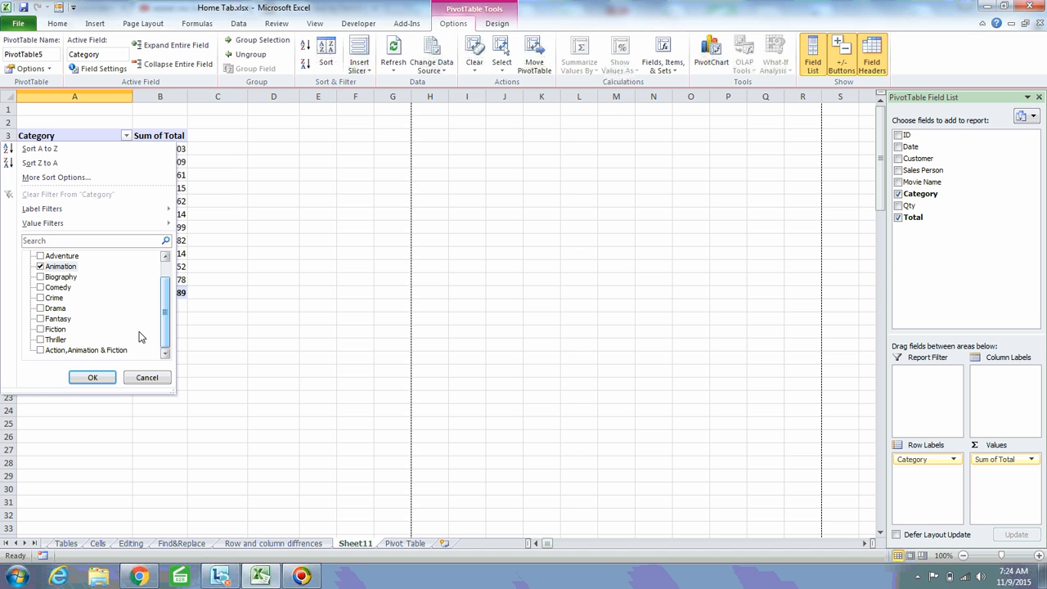
{"action": "left_click", "coordinate": [40, 329]}
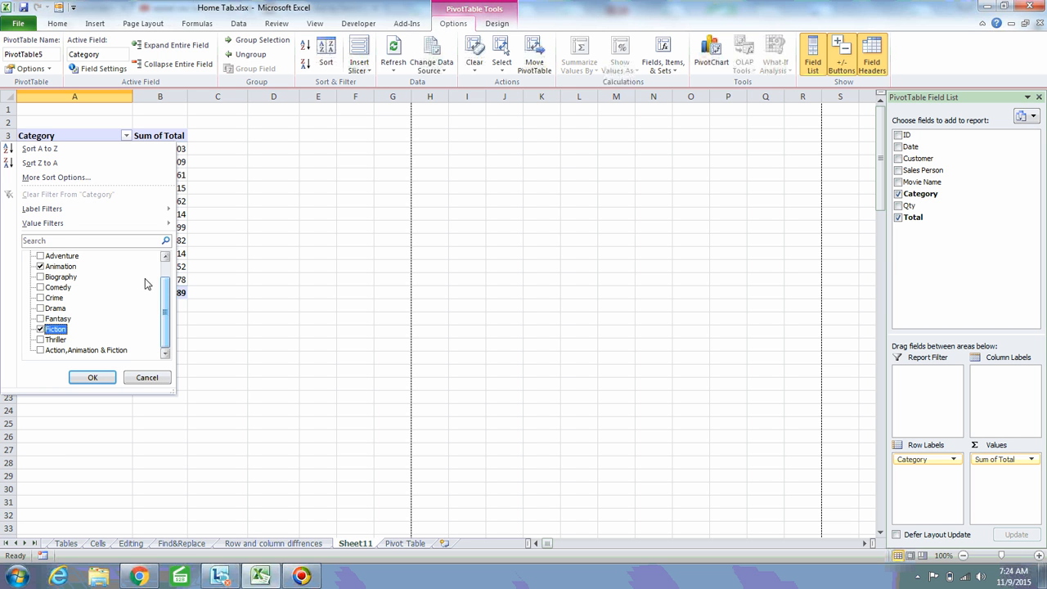
{"action": "left_click_drag", "start_coordinate": [166, 292], "coordinate": [166, 261]}
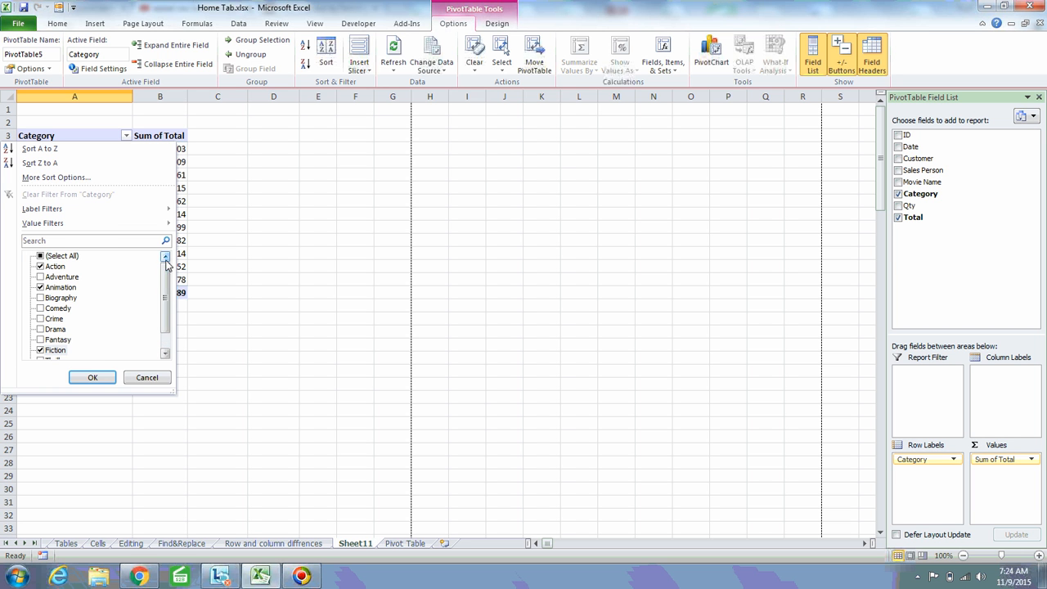
Filter the Category field to show every item except Action, Animation and Fiction.
{"action": "left_click", "coordinate": [41, 256]}
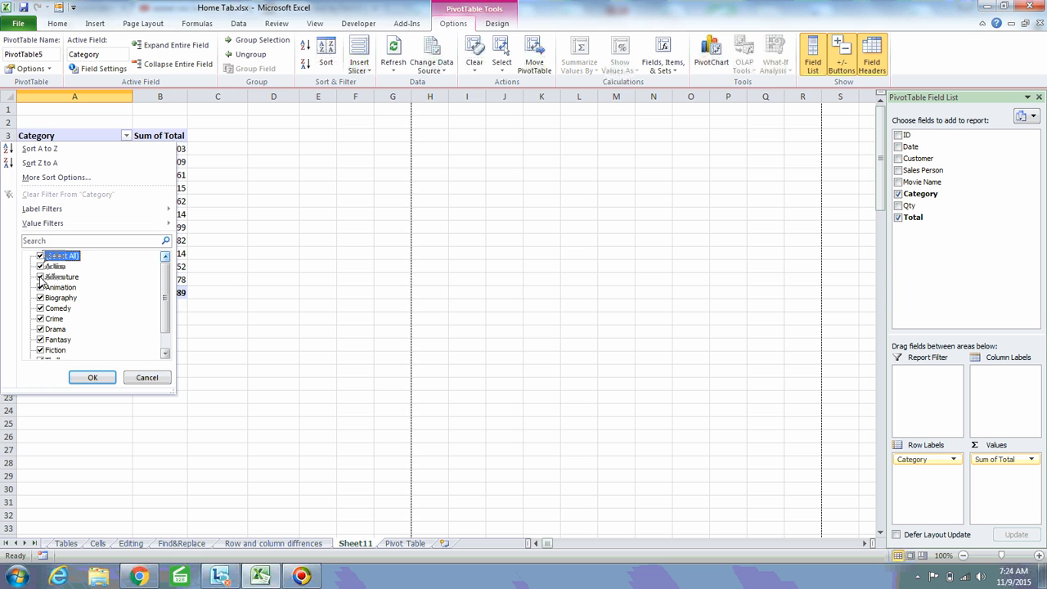
{"action": "left_click", "coordinate": [40, 266]}
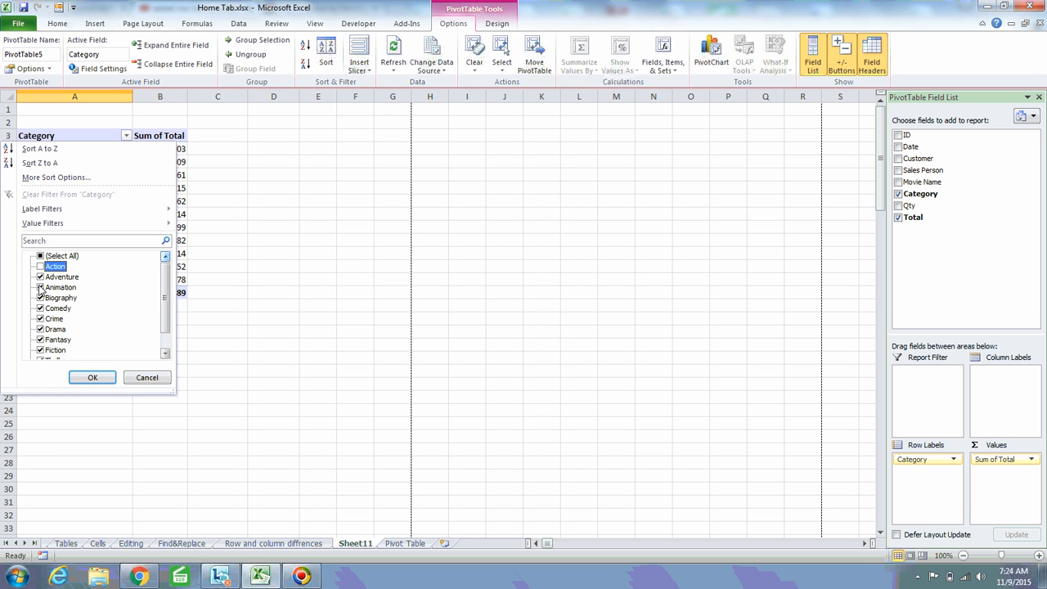
{"action": "left_click", "coordinate": [40, 287]}
{"action": "scroll", "coordinate": [164, 310], "scroll_direction": "down", "scroll_amount": 1}
{"action": "left_click", "coordinate": [41, 330]}
{"action": "left_click", "coordinate": [89, 377]}
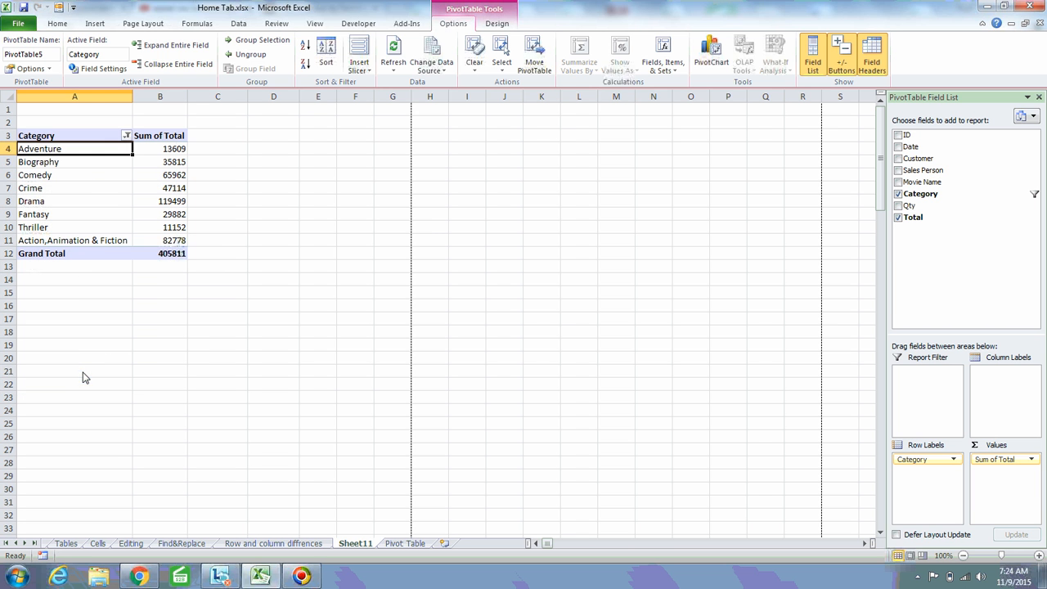
Examine the Grand Total and the Action,Animation & Fiction row in the filtered pivot table.
{"action": "left_click", "coordinate": [172, 252]}
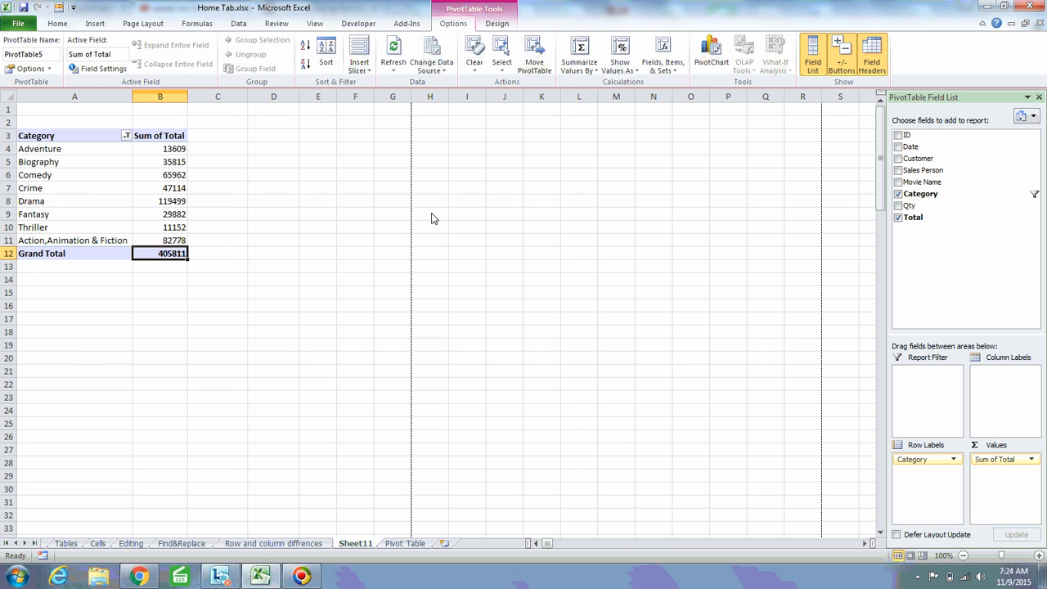
{"action": "key", "text": "Down"}
{"action": "key", "text": "Up"}
{"action": "key", "text": "Up"}
{"action": "key", "text": "Down"}
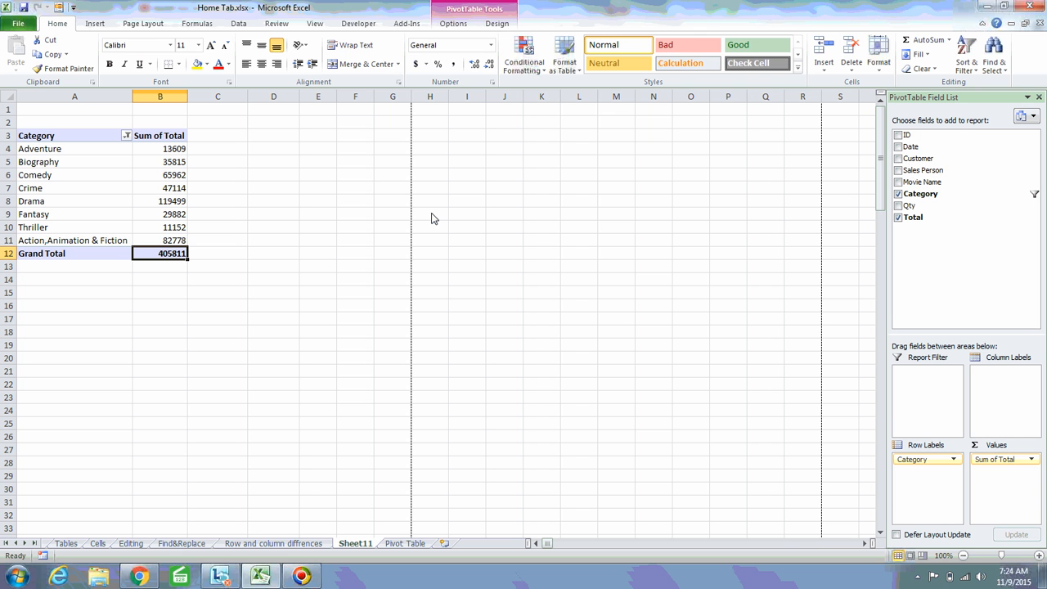
{"action": "key", "text": "Up"}
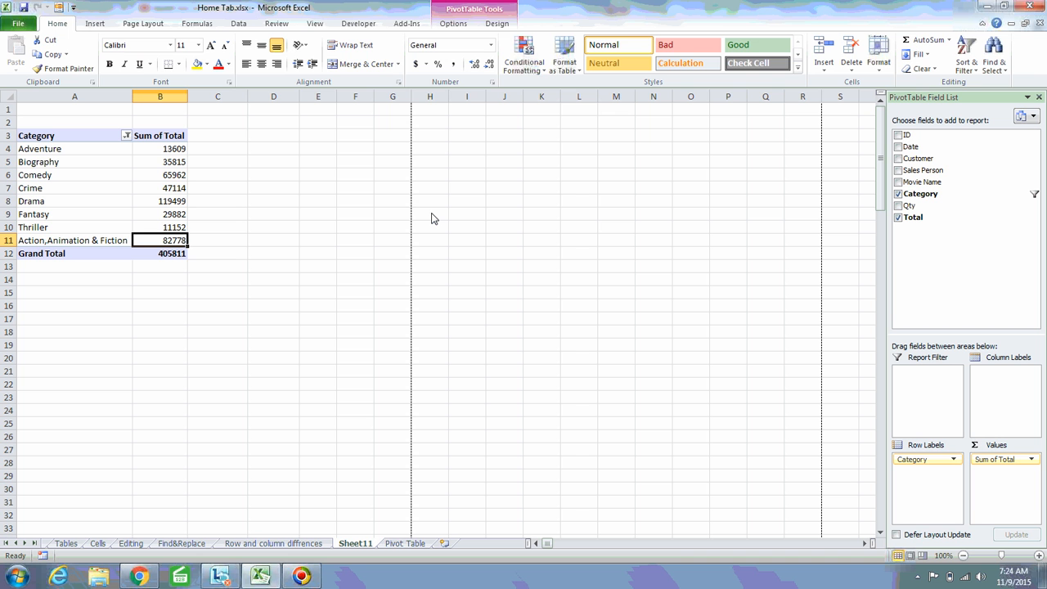
{"action": "key", "text": "Down"}
{"action": "key", "text": "Up"}
{"action": "key", "text": "shift+Left"}
{"action": "key", "text": "shift+Right"}
{"action": "key", "text": "Left"}
{"action": "key", "text": "shift+Right"}
{"action": "key", "text": "shift+Left"}
{"action": "key", "text": "Right"}
{"action": "key", "text": "Left"}
{"action": "key", "text": "shift+Right"}
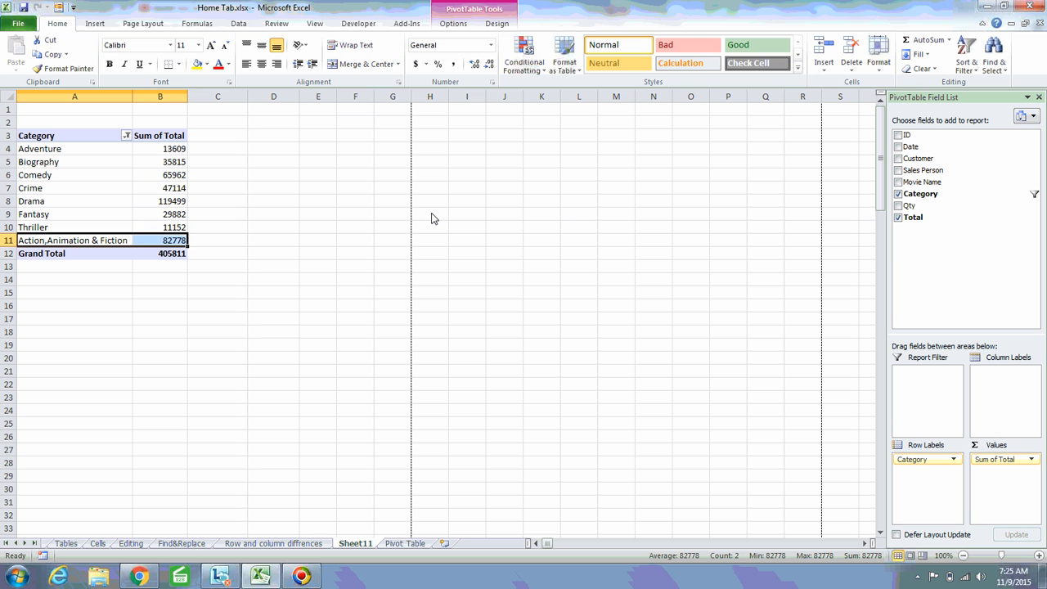
{"action": "key", "text": "shift+Left"}
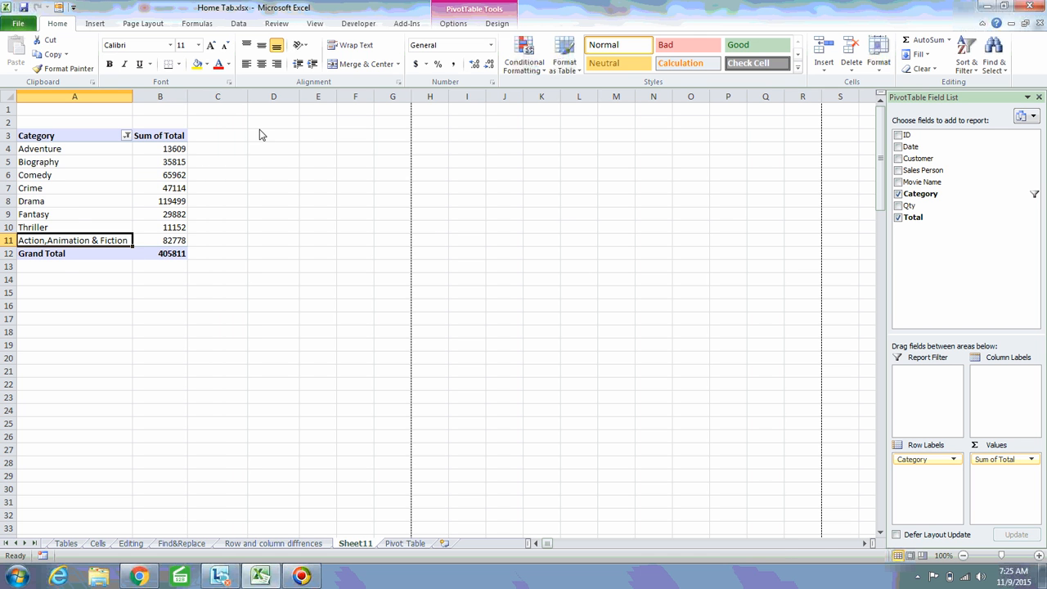
{"action": "left_click", "coordinate": [76, 202]}
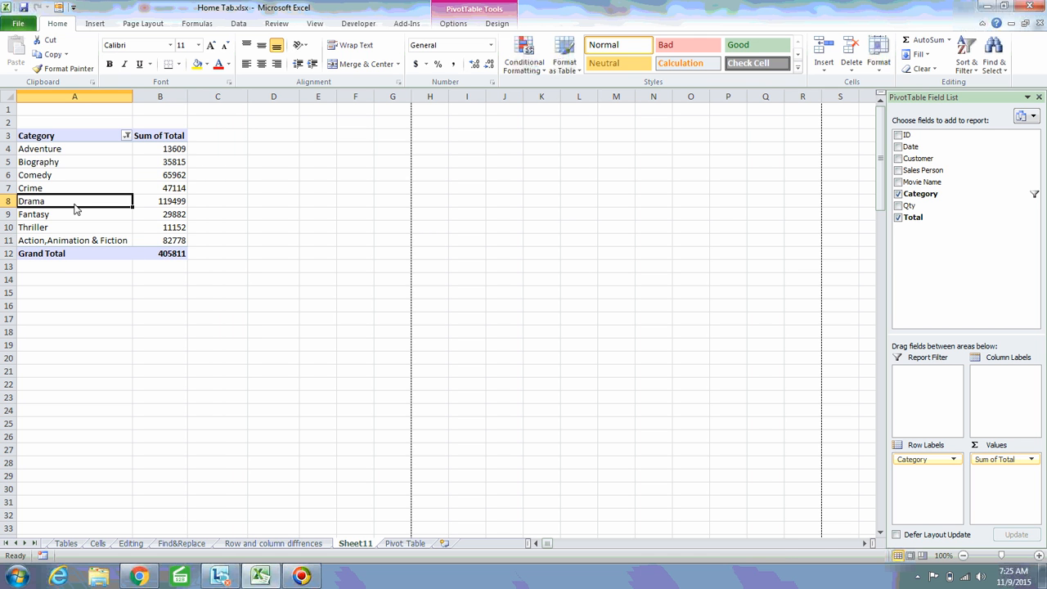
{"action": "left_click", "coordinate": [496, 27]}
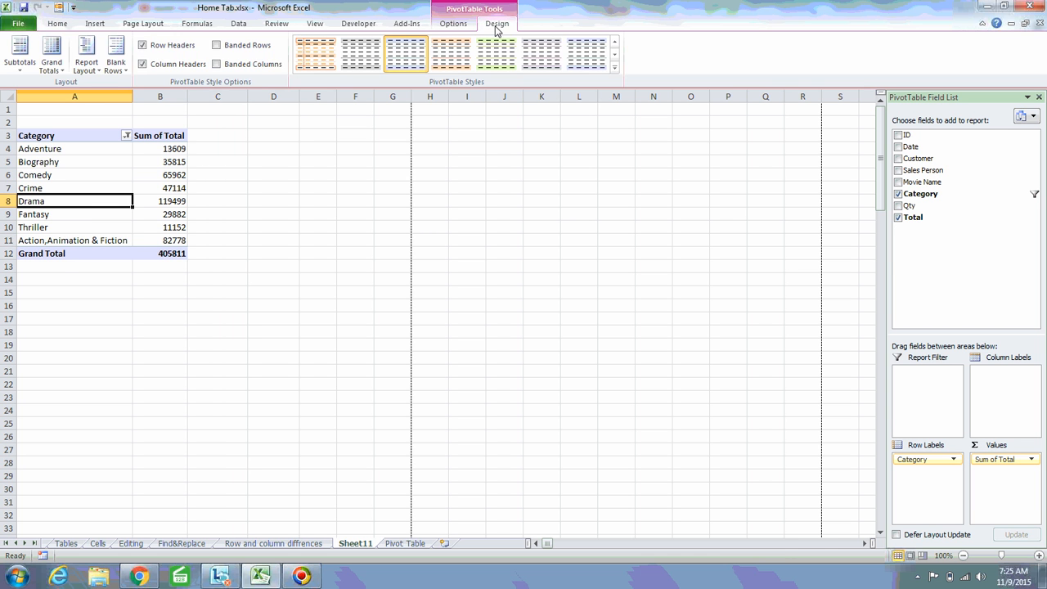
{"action": "left_click", "coordinate": [452, 26]}
{"action": "left_click", "coordinate": [665, 73]}
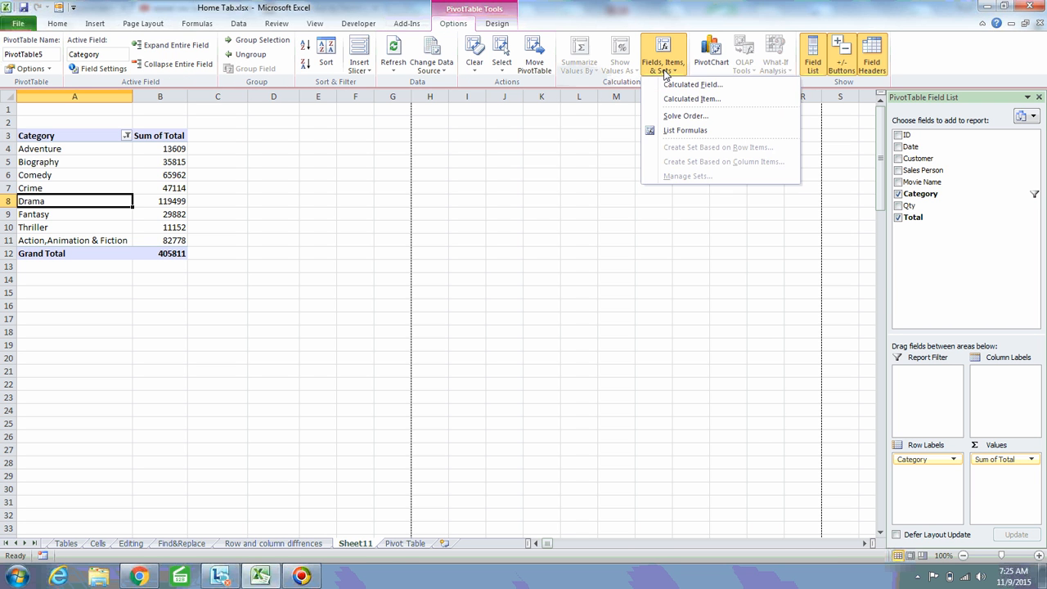
{"action": "left_click", "coordinate": [666, 72]}
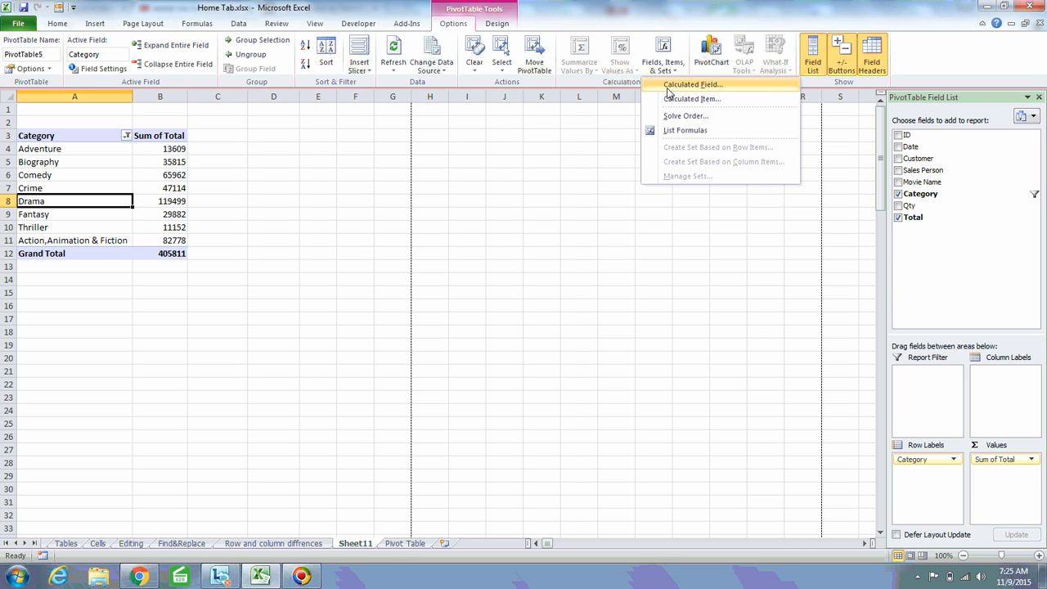
{"action": "left_click", "coordinate": [80, 170]}
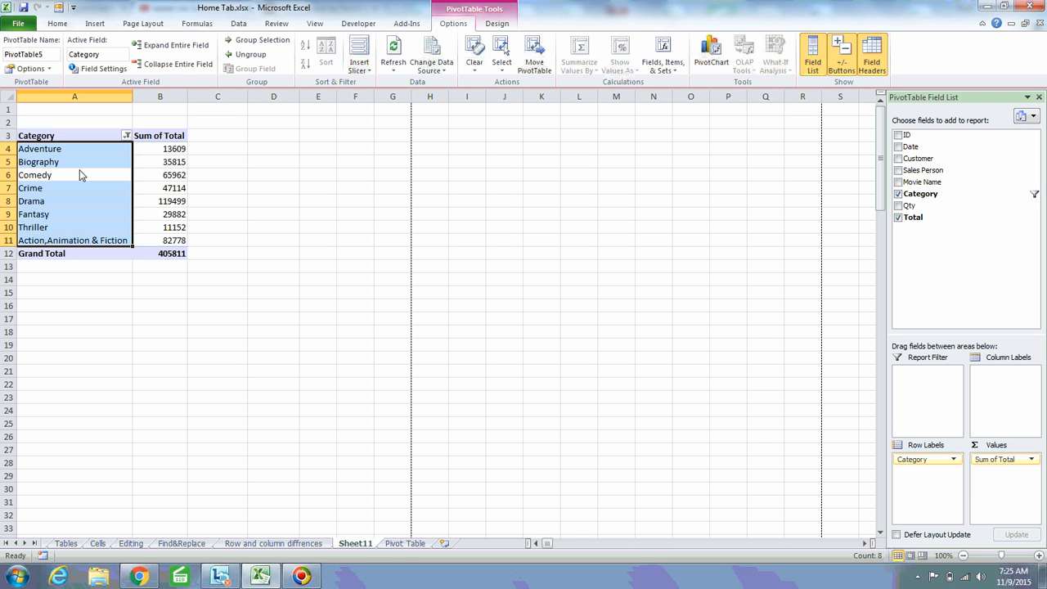
{"action": "left_click", "coordinate": [71, 167]}
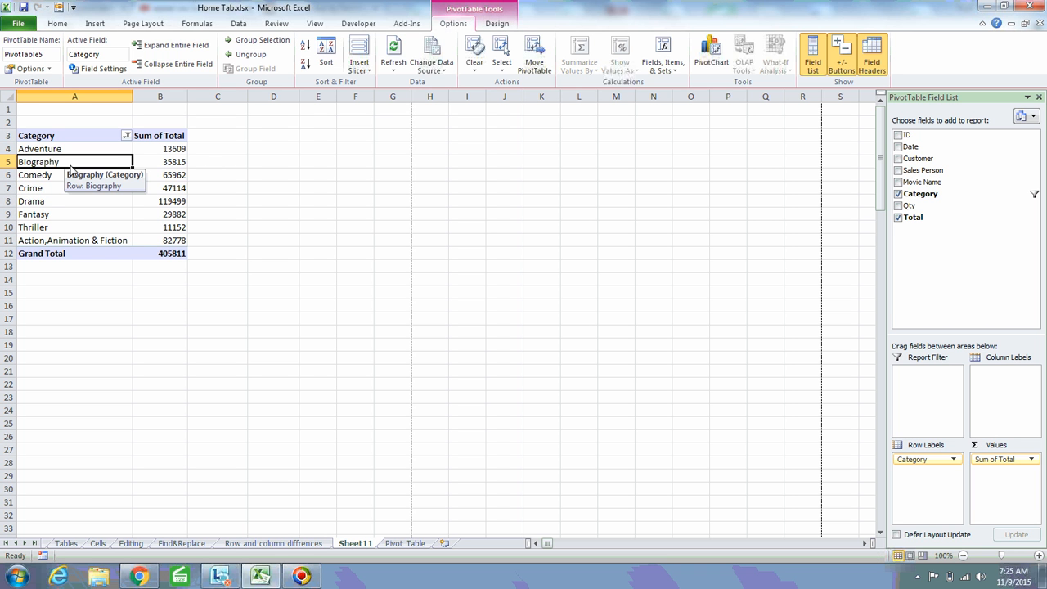
Rebuild the pivot table with Sales Person and Category as row labels and Total as the summed value.
{"action": "left_click", "coordinate": [897, 194]}
{"action": "left_click", "coordinate": [897, 217]}
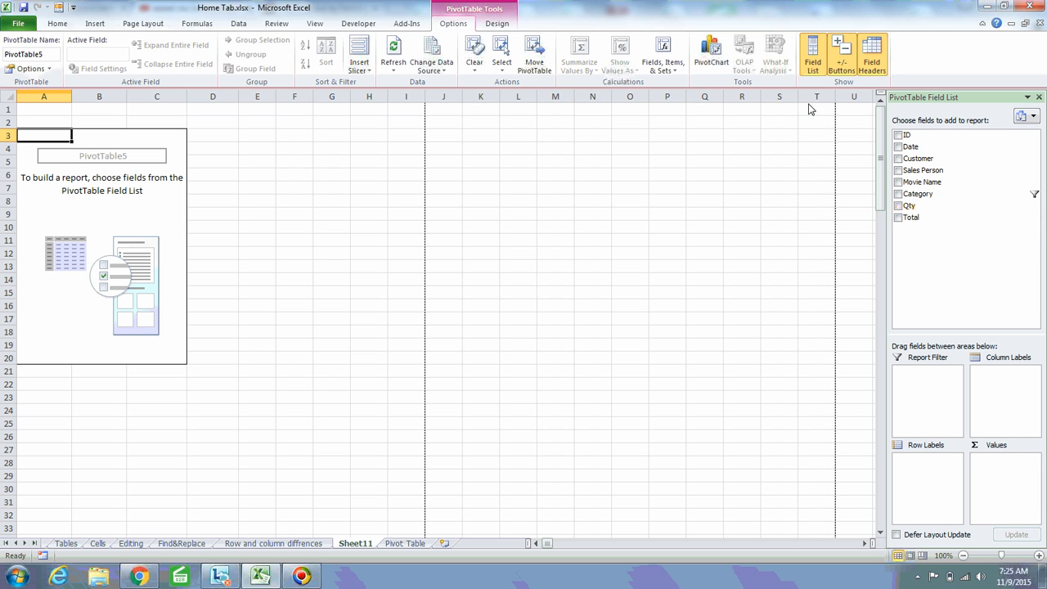
{"action": "left_click", "coordinate": [898, 170]}
{"action": "left_click", "coordinate": [899, 194]}
{"action": "left_click", "coordinate": [899, 217]}
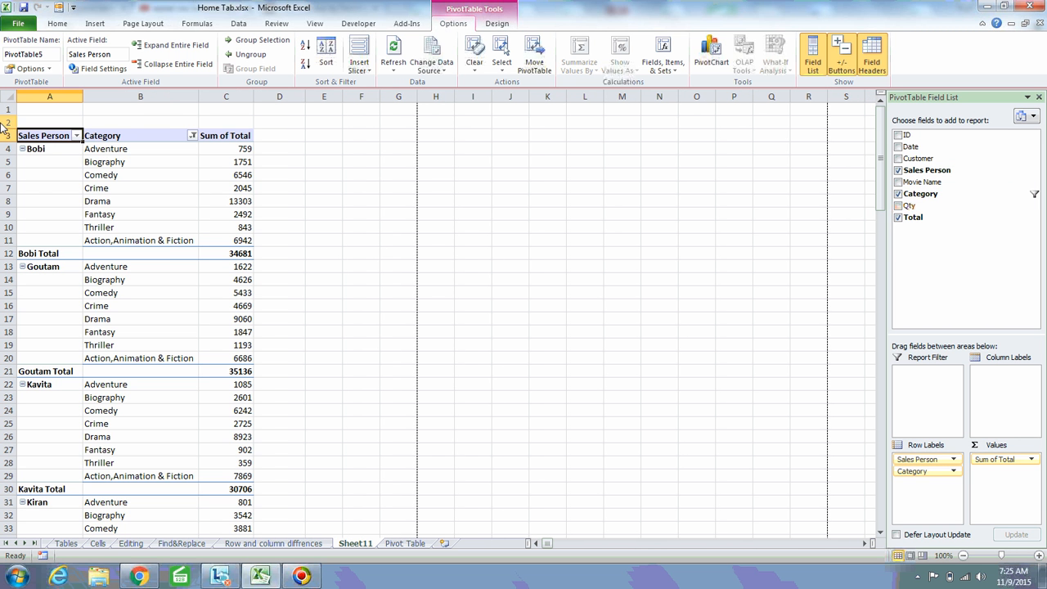
{"action": "left_click", "coordinate": [23, 54]}
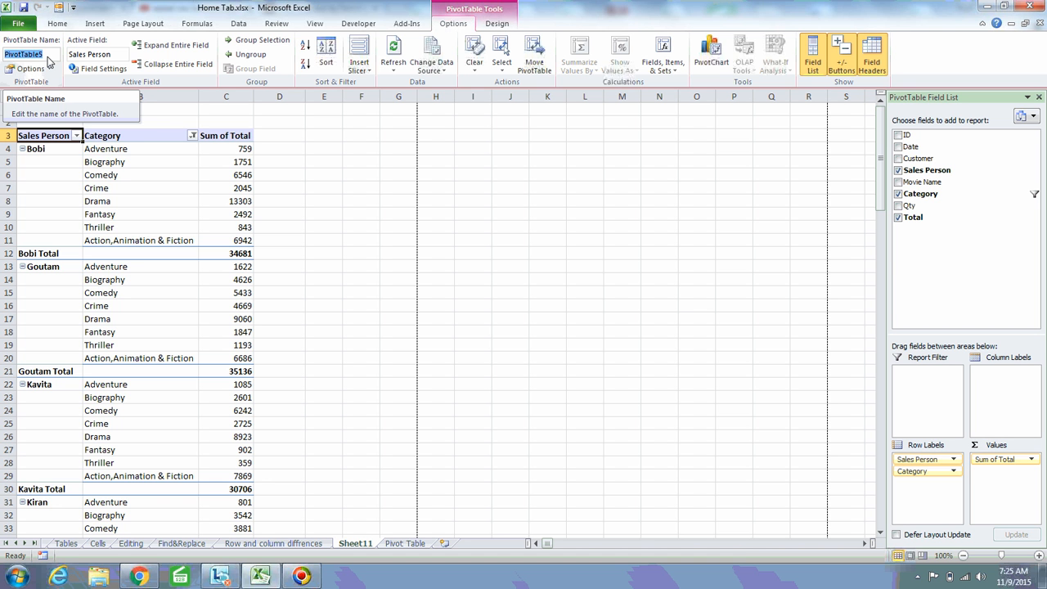
{"action": "type", "text": "XYZ"}
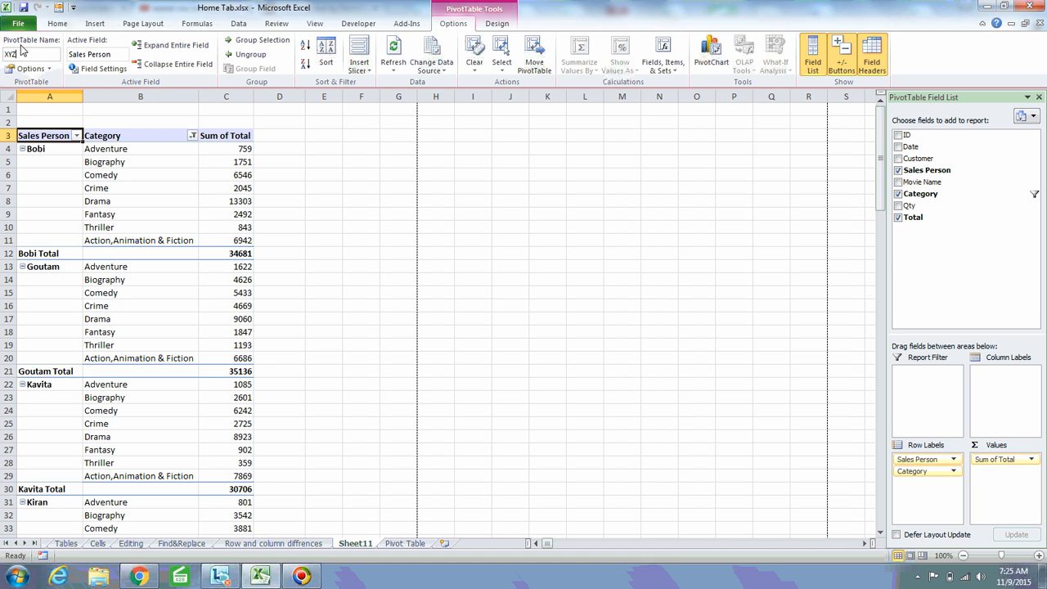
{"action": "key", "text": "Escape"}
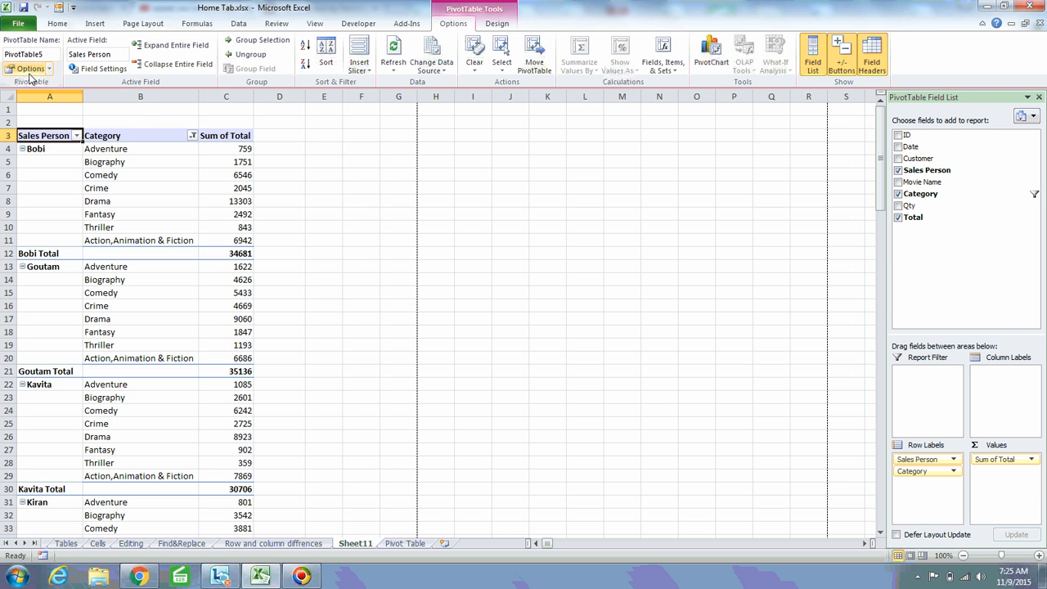
Examine the Layout & Format and Totals & Filters settings in the PivotTable options.
{"action": "left_click", "coordinate": [31, 69]}
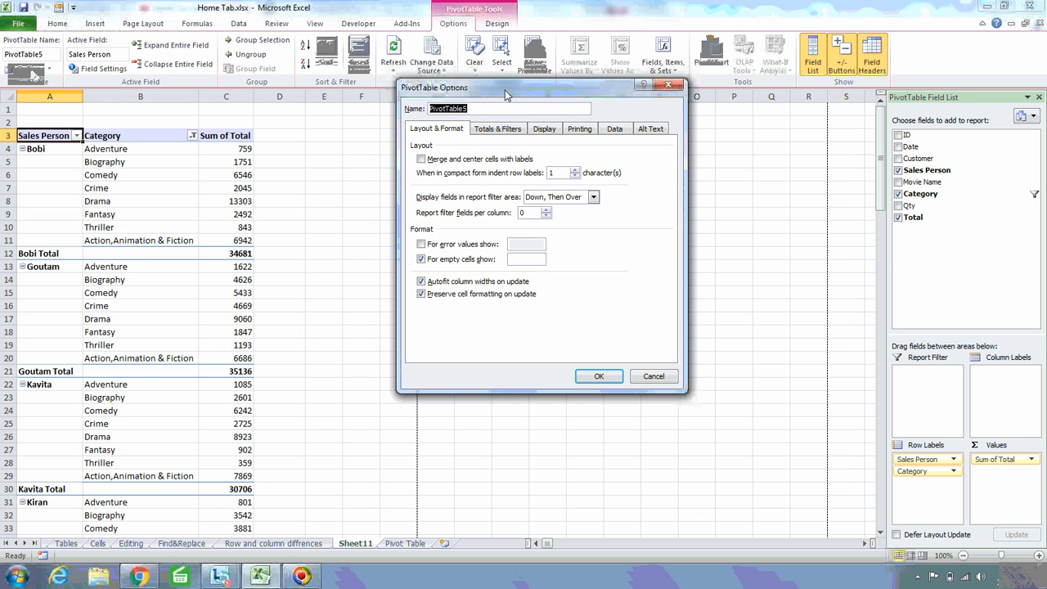
{"action": "left_click_drag", "start_coordinate": [504, 91], "coordinate": [600, 106]}
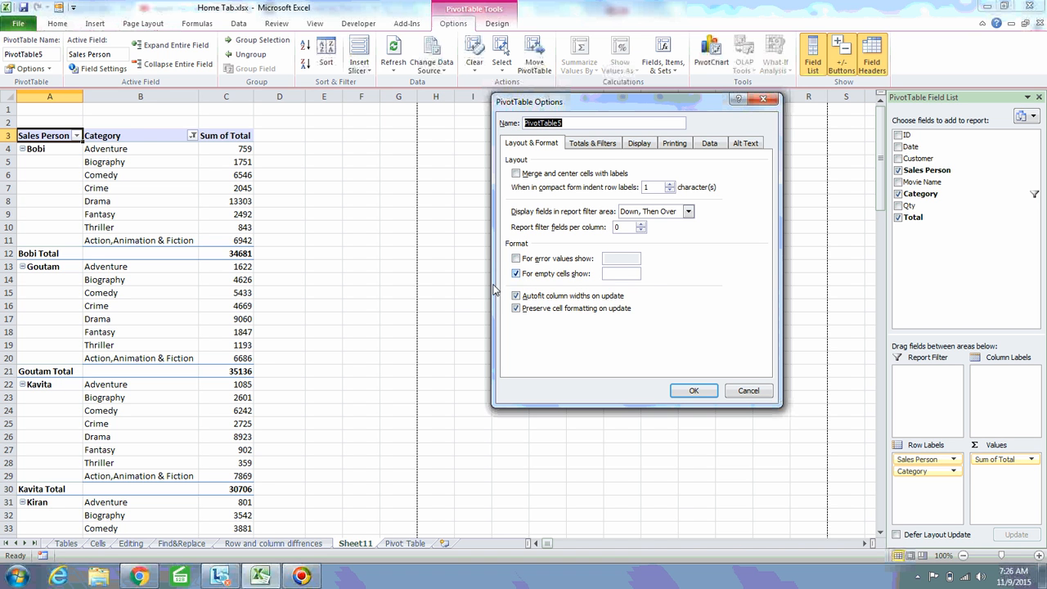
{"action": "left_click", "coordinate": [611, 274]}
{"action": "left_click", "coordinate": [593, 144]}
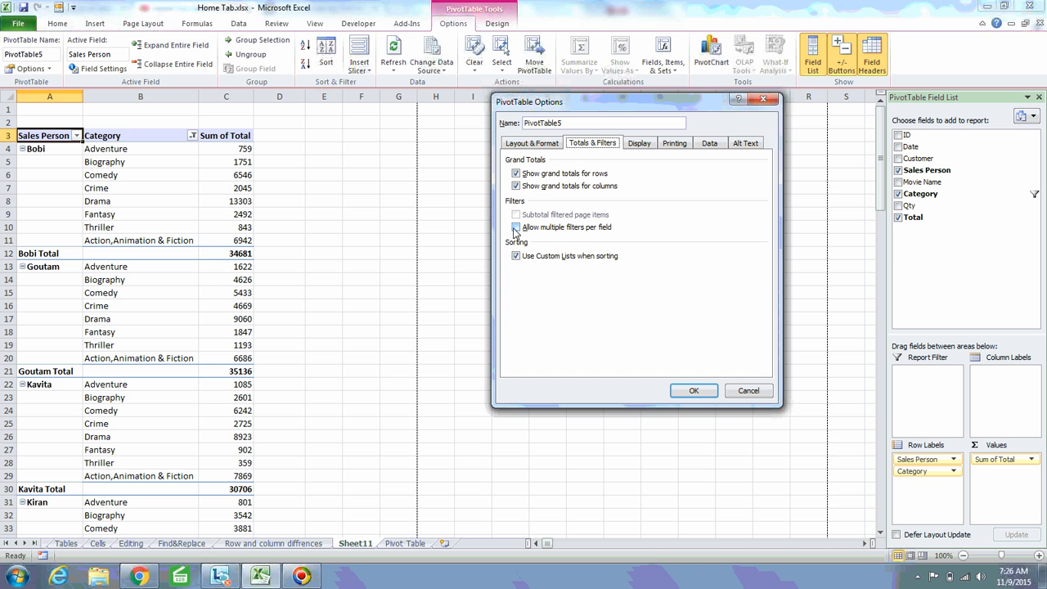
{"action": "key", "text": "Return"}
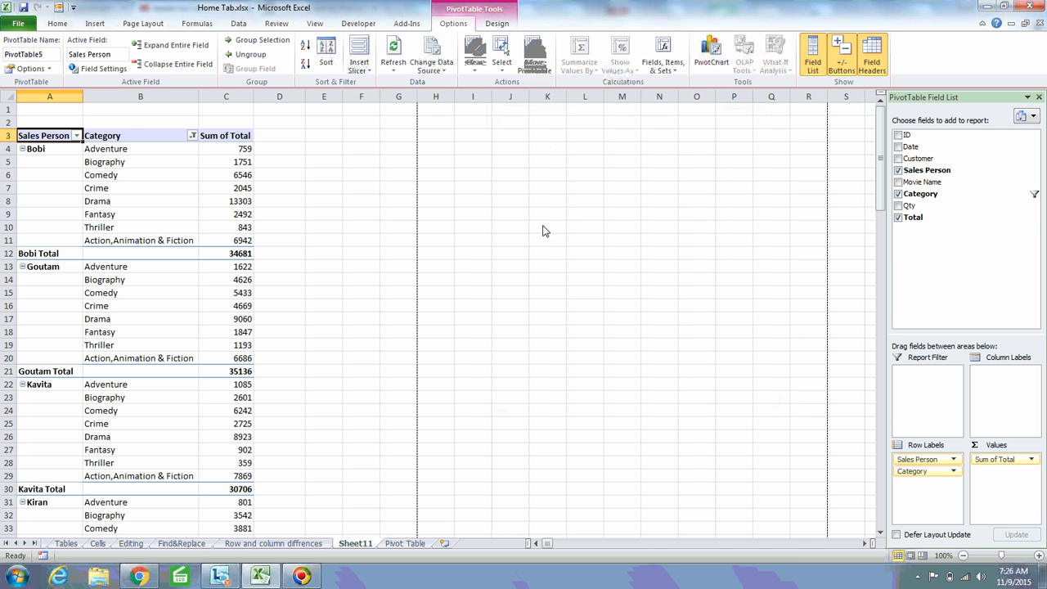
Remove the Sales Person field from the pivot table, leaving Category as the only row label.
{"action": "left_click", "coordinate": [898, 170]}
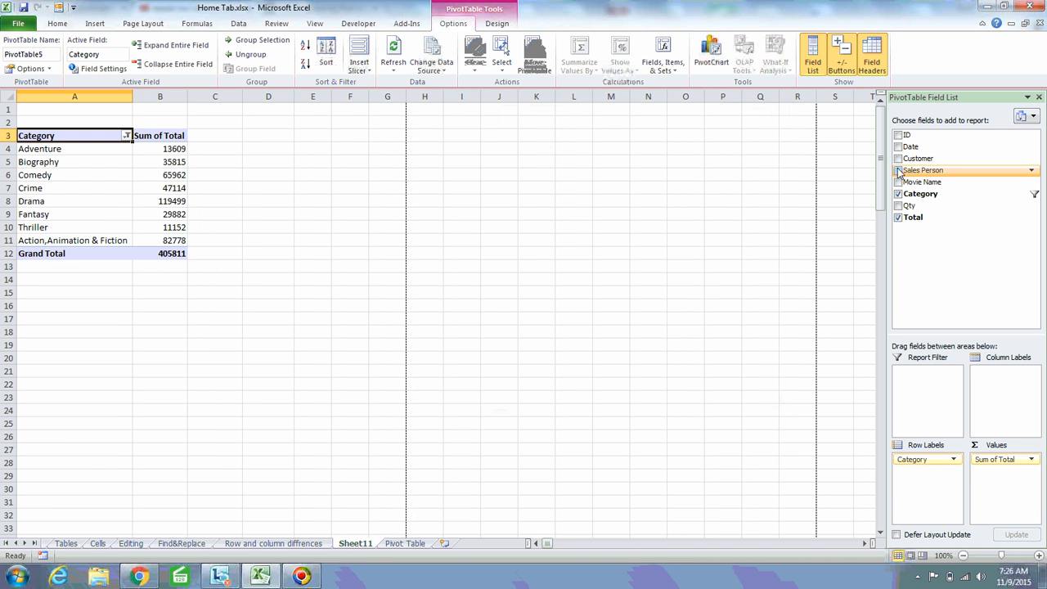
{"action": "left_click", "coordinate": [61, 152]}
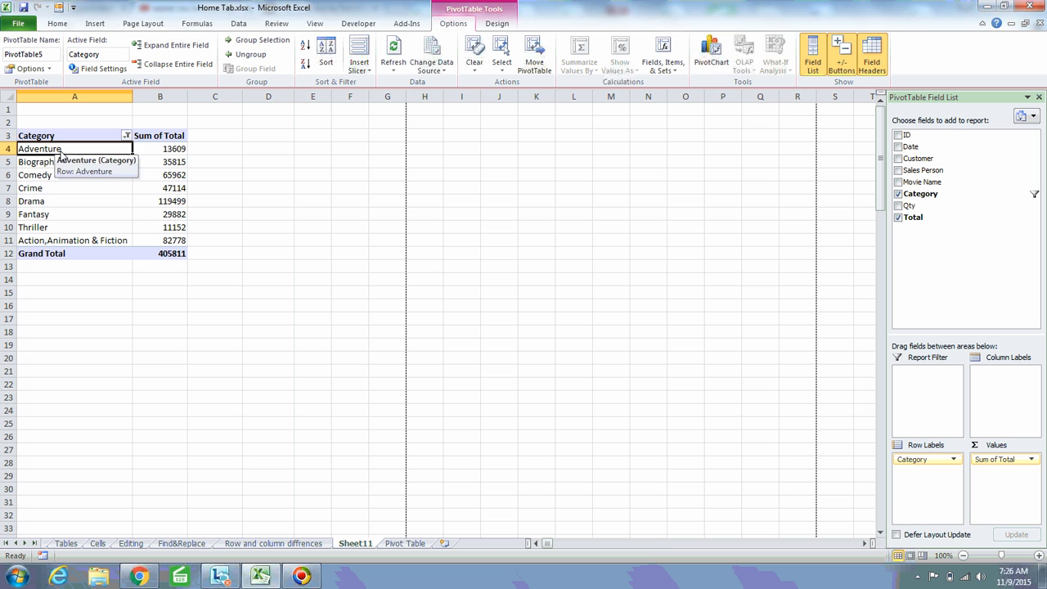
{"action": "left_click", "coordinate": [54, 166]}
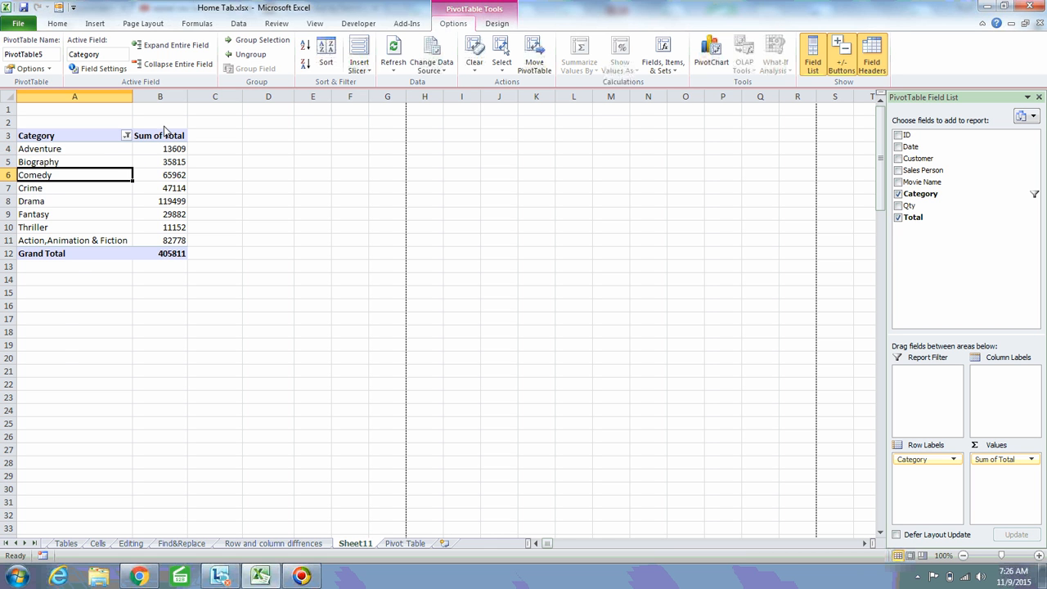
Examine the Category filter's item selection from both the pivot table header and the field list.
{"action": "left_click", "coordinate": [127, 137]}
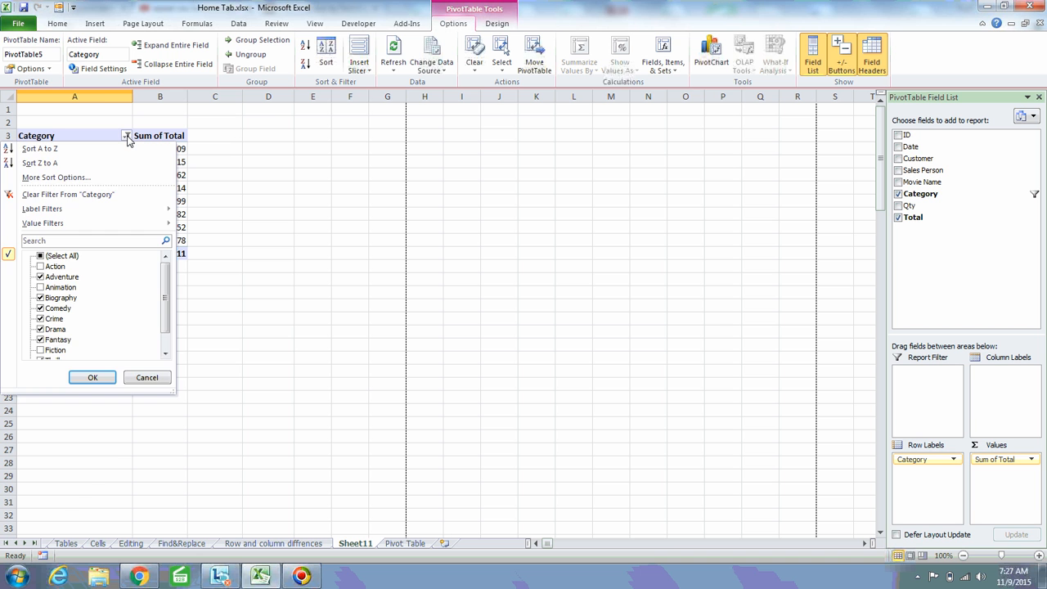
{"action": "left_click", "coordinate": [127, 137]}
{"action": "left_click", "coordinate": [77, 154]}
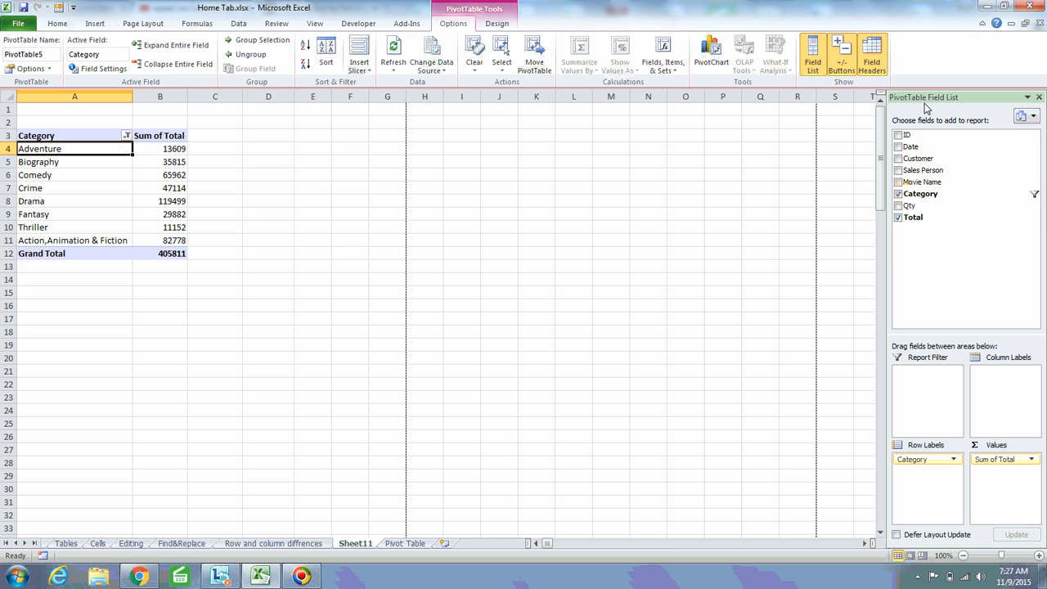
{"action": "left_click", "coordinate": [1031, 194]}
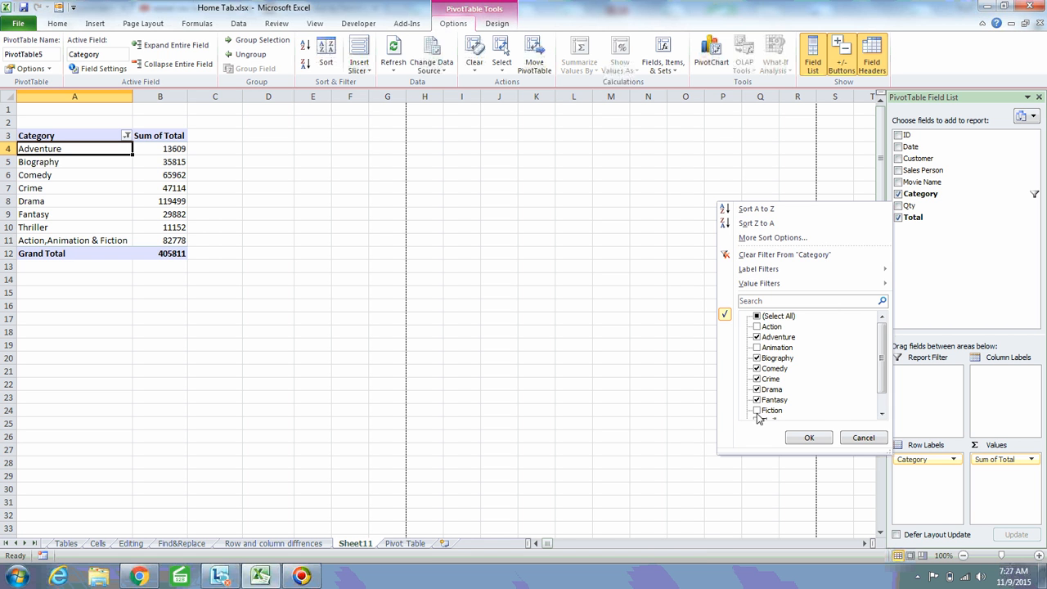
{"action": "left_click_drag", "start_coordinate": [881, 355], "coordinate": [880, 324]}
{"action": "key", "text": "Escape"}
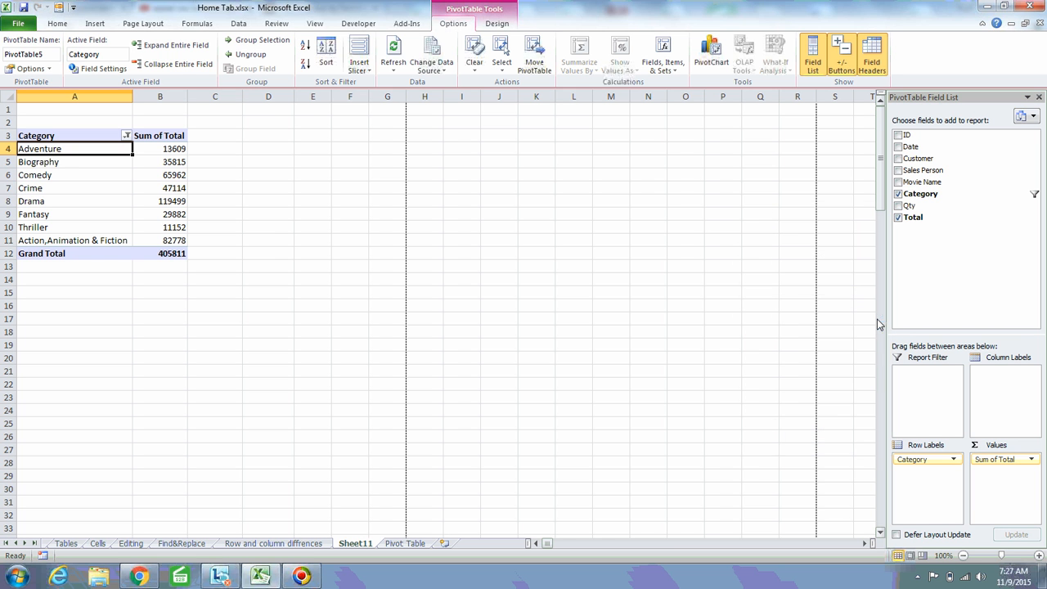
Clear the pivot table's filters, and empty the whole report with Clear All.
{"action": "left_click", "coordinate": [481, 72]}
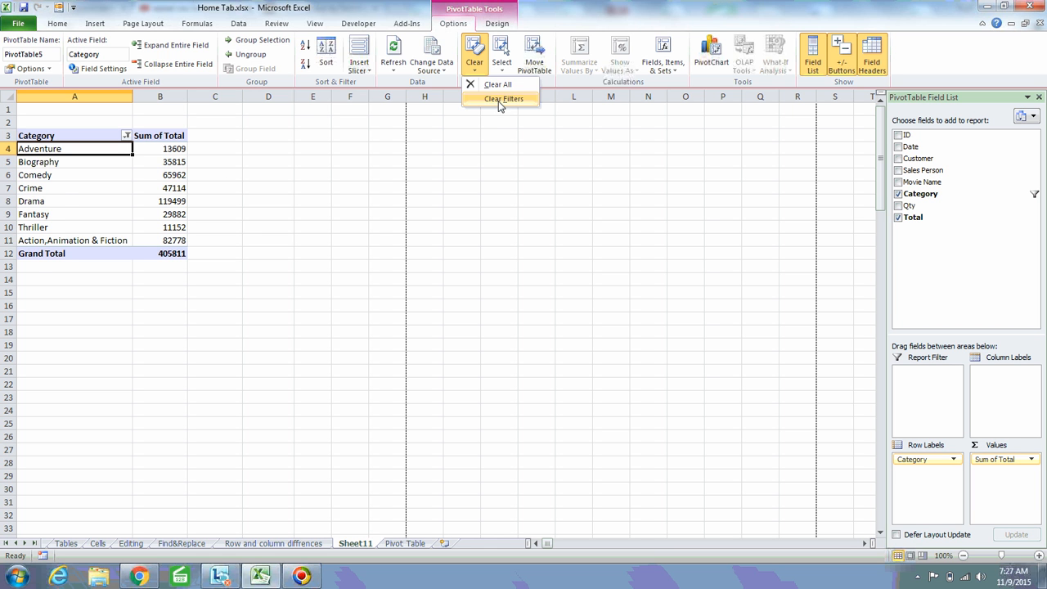
{"action": "left_click", "coordinate": [501, 99]}
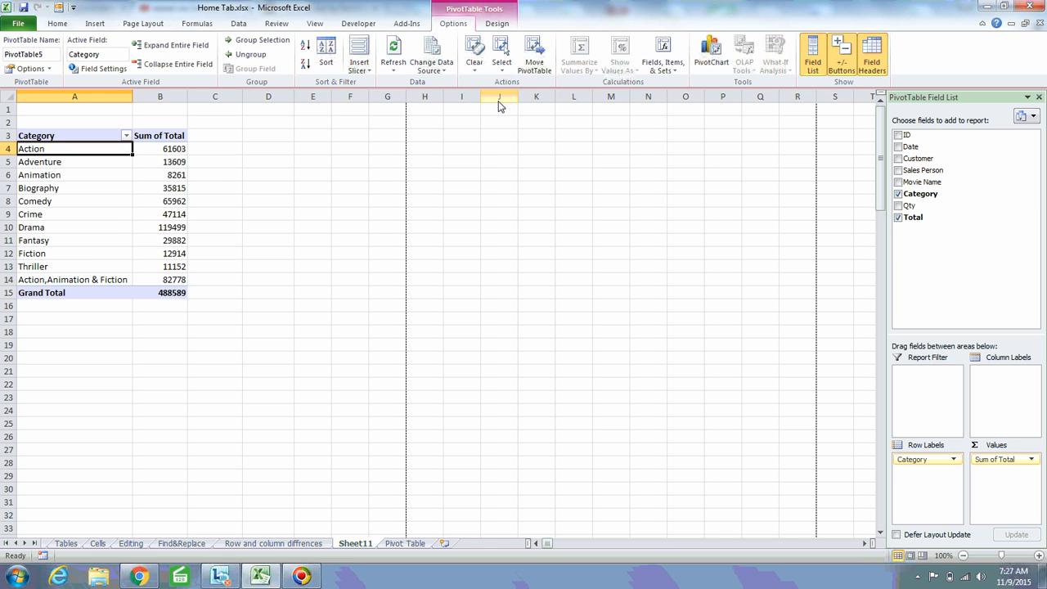
{"action": "left_click", "coordinate": [481, 69]}
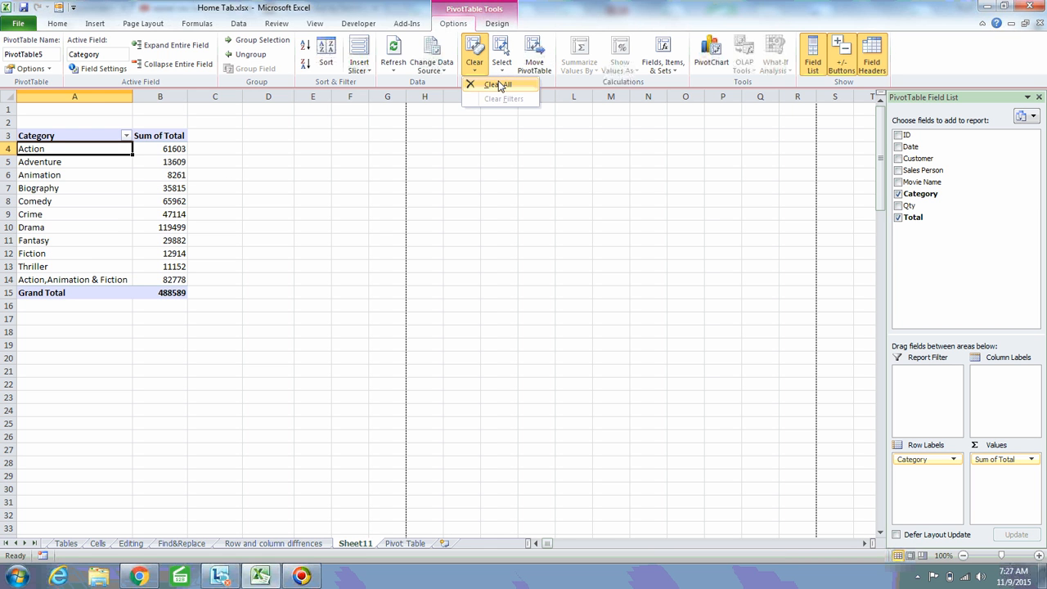
{"action": "left_click", "coordinate": [498, 85]}
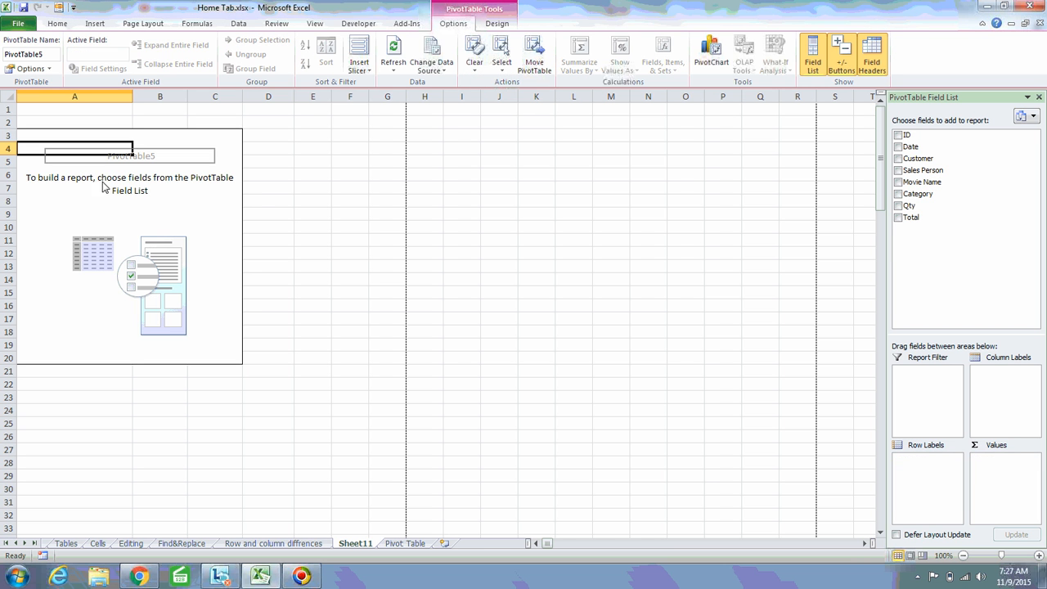